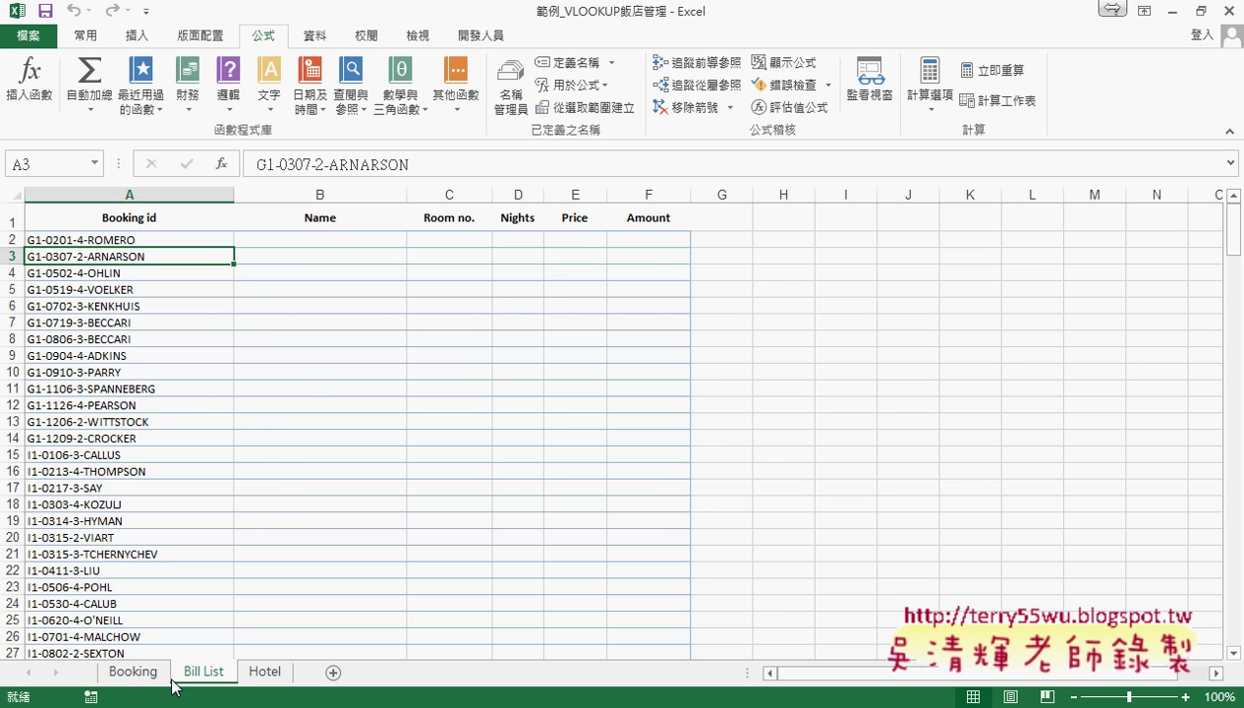
# Bring up the 範例_VLOOKUP飯店管理 workbook on its Booking sheet
pyautogui.click(138, 672)
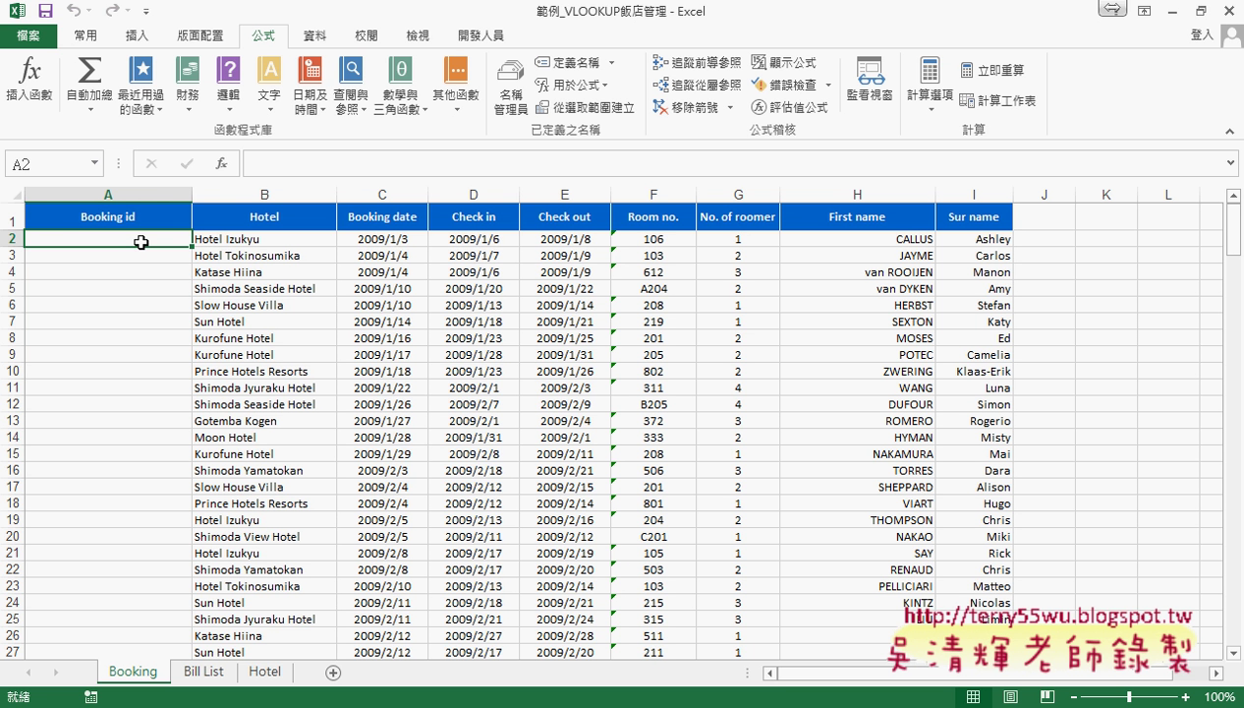
pyautogui.click(205, 673)
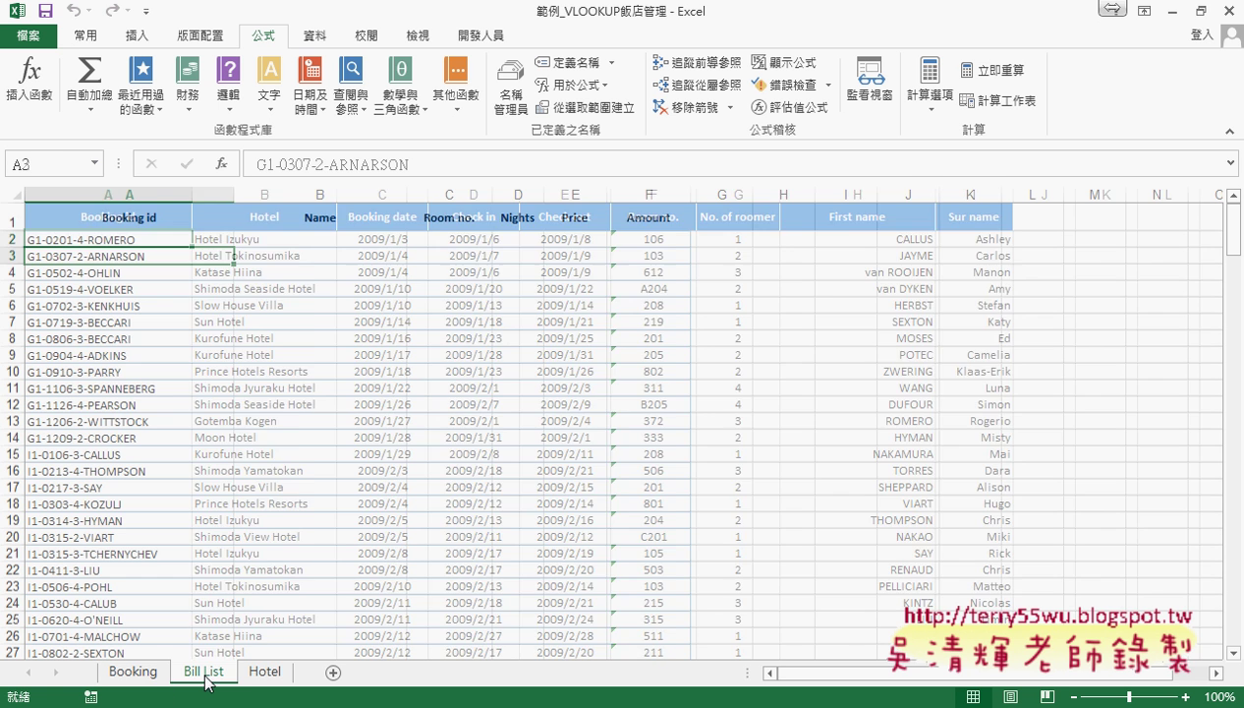
pyautogui.click(147, 239)
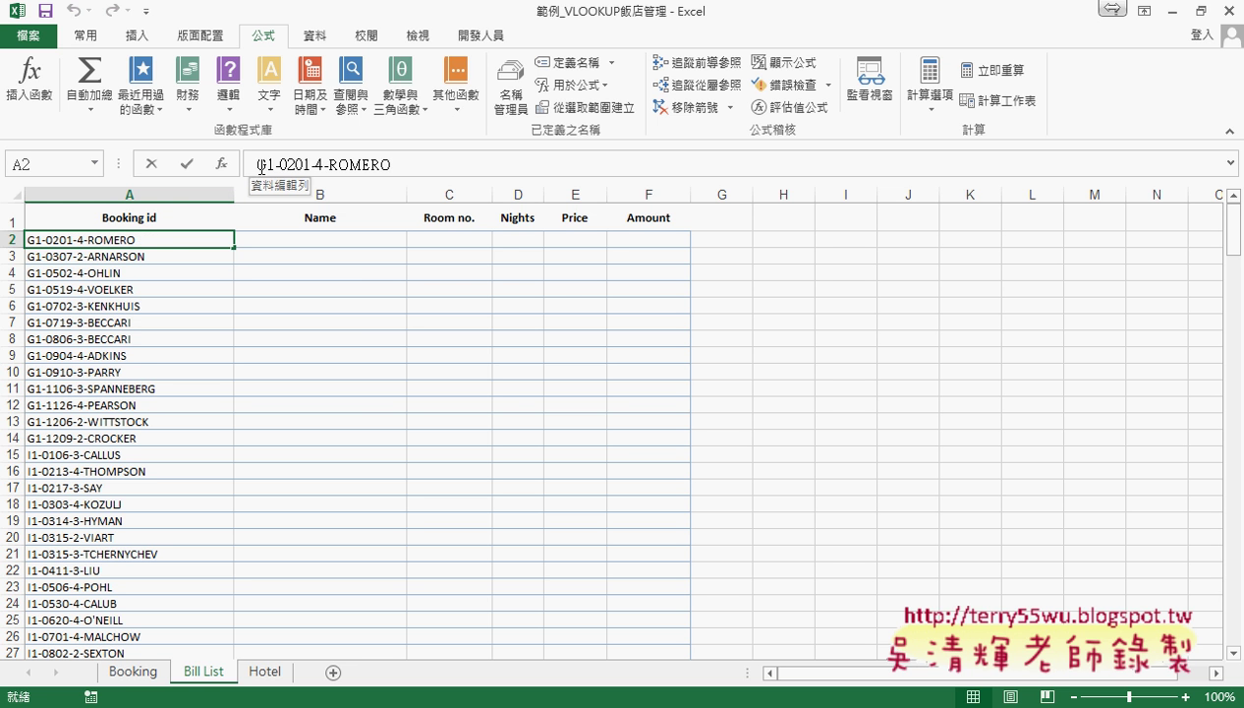
pyautogui.moveTo(255, 164); pyautogui.dragTo(271, 164)
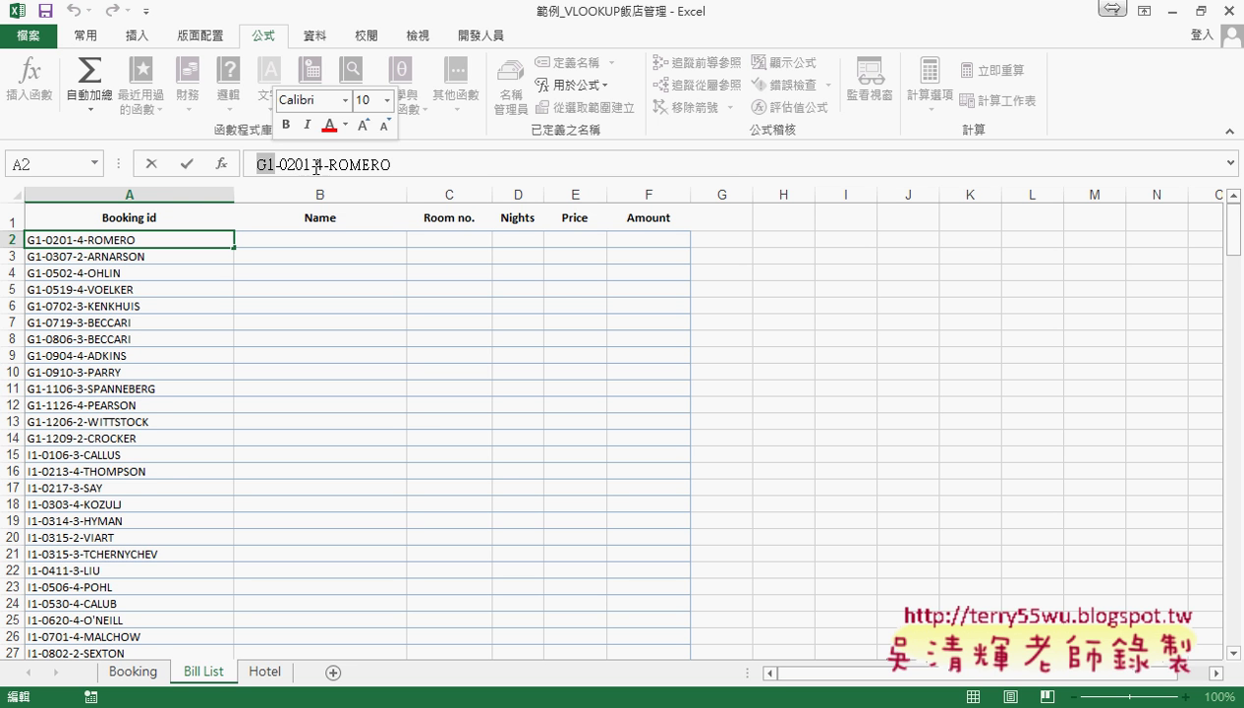
pyautogui.moveTo(279, 164); pyautogui.dragTo(310, 164)
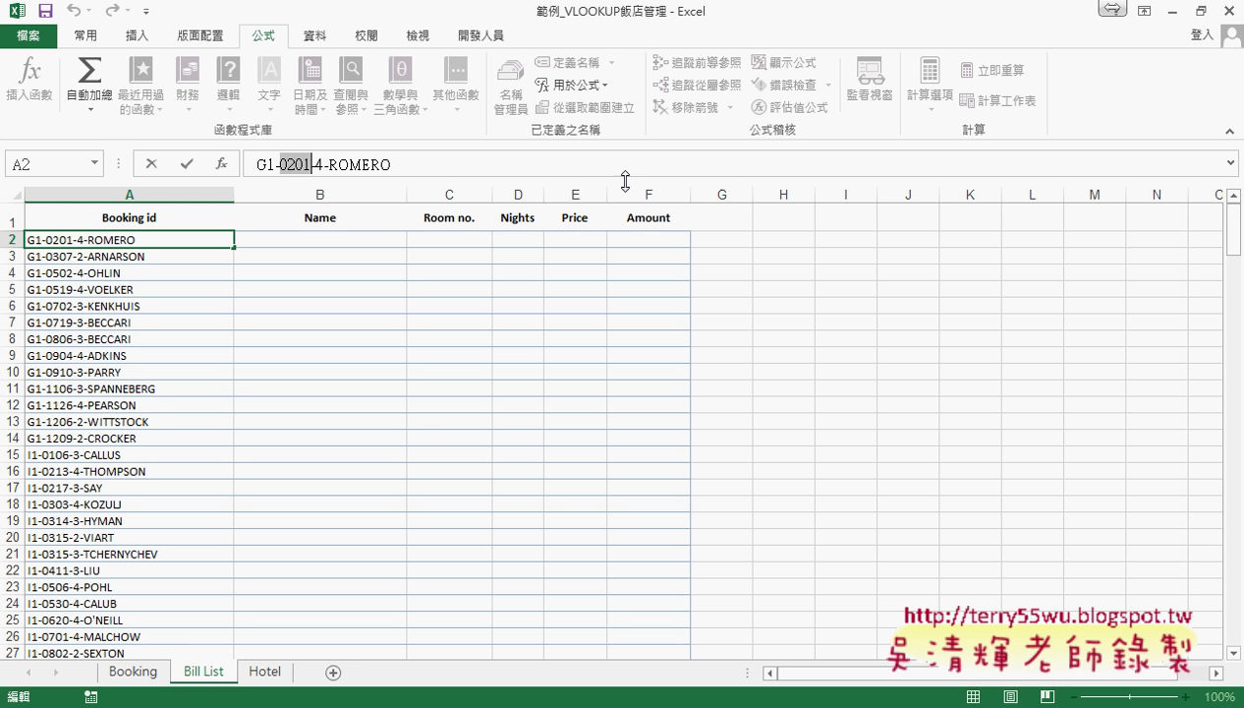
pyautogui.doubleClick(318, 165)
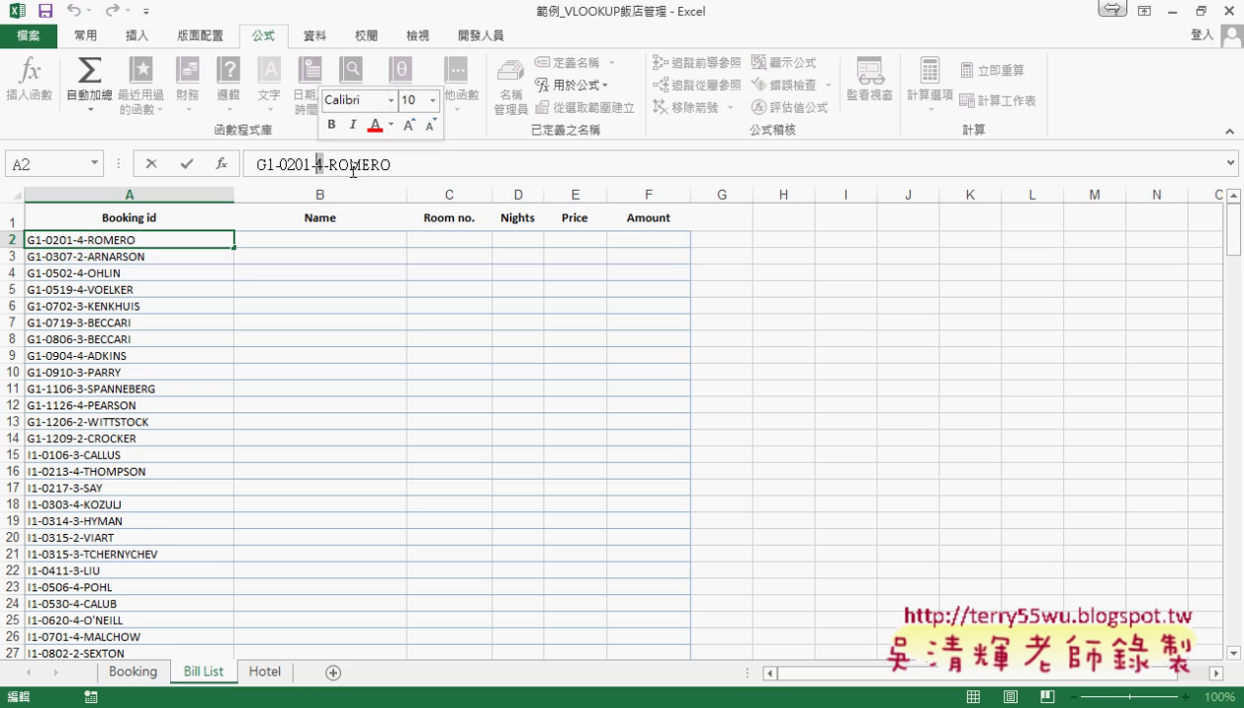
pyautogui.moveTo(331, 165); pyautogui.dragTo(416, 165)
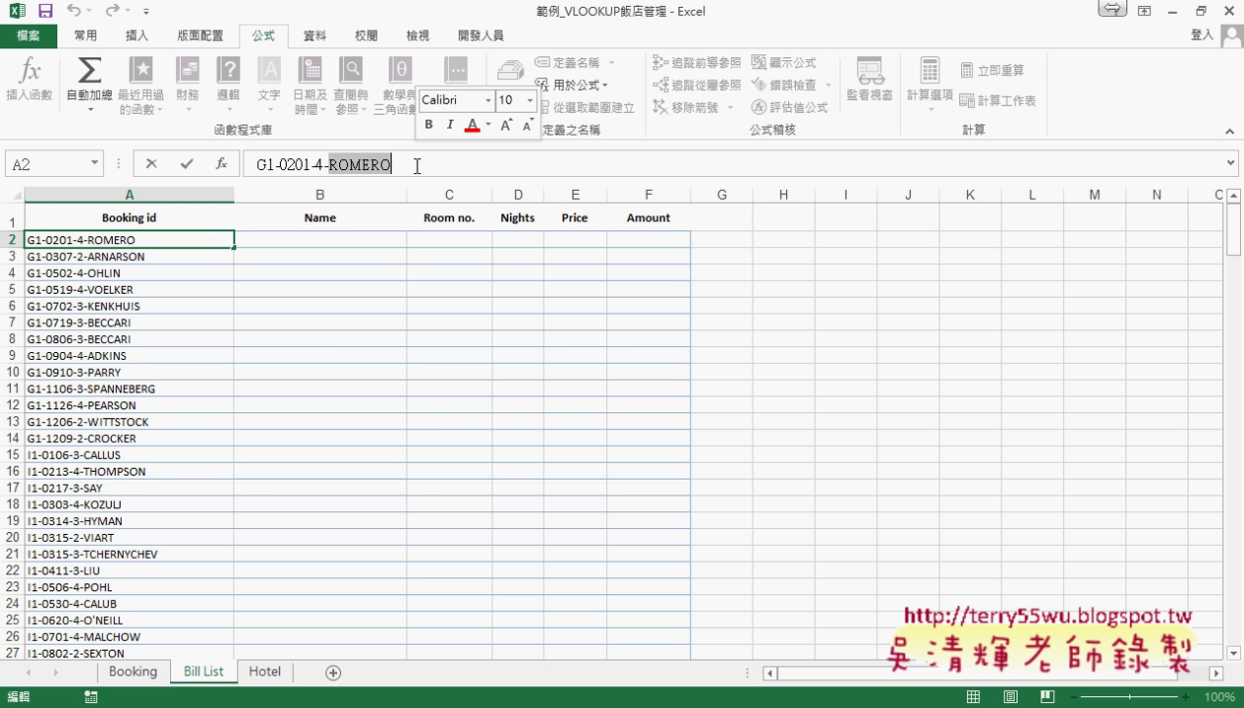
pyautogui.doubleClick(275, 167)
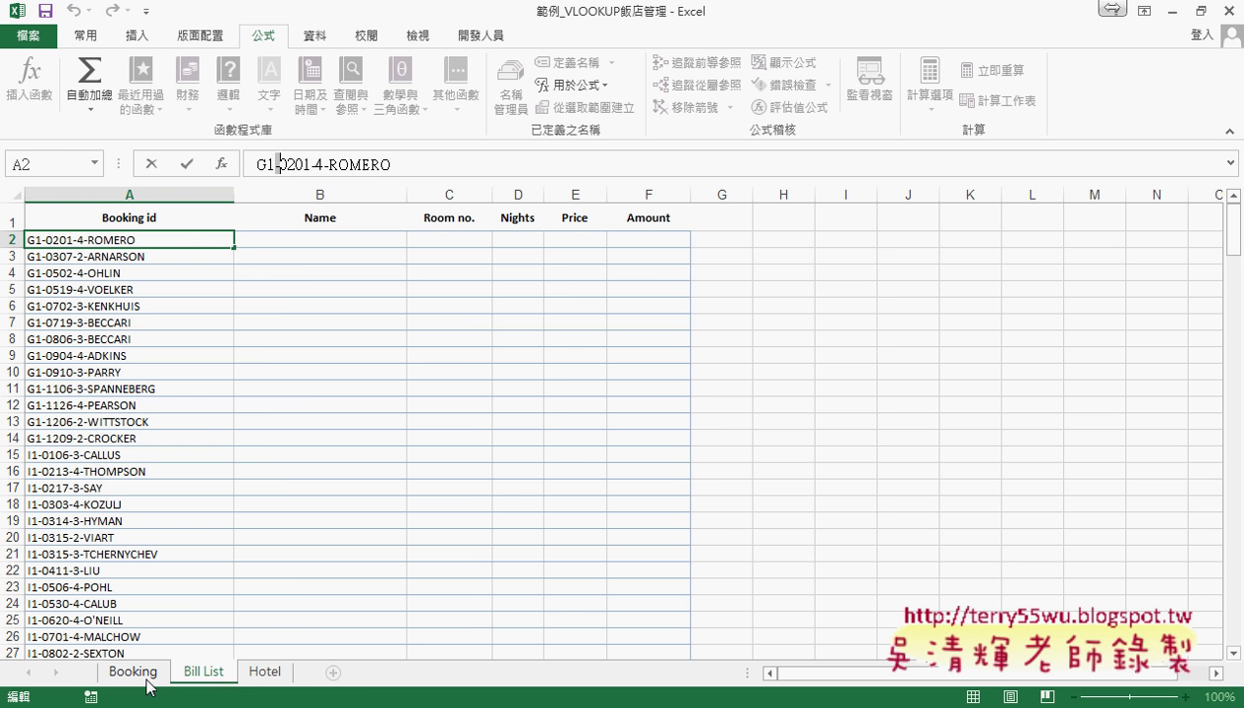
pyautogui.click(133, 671)
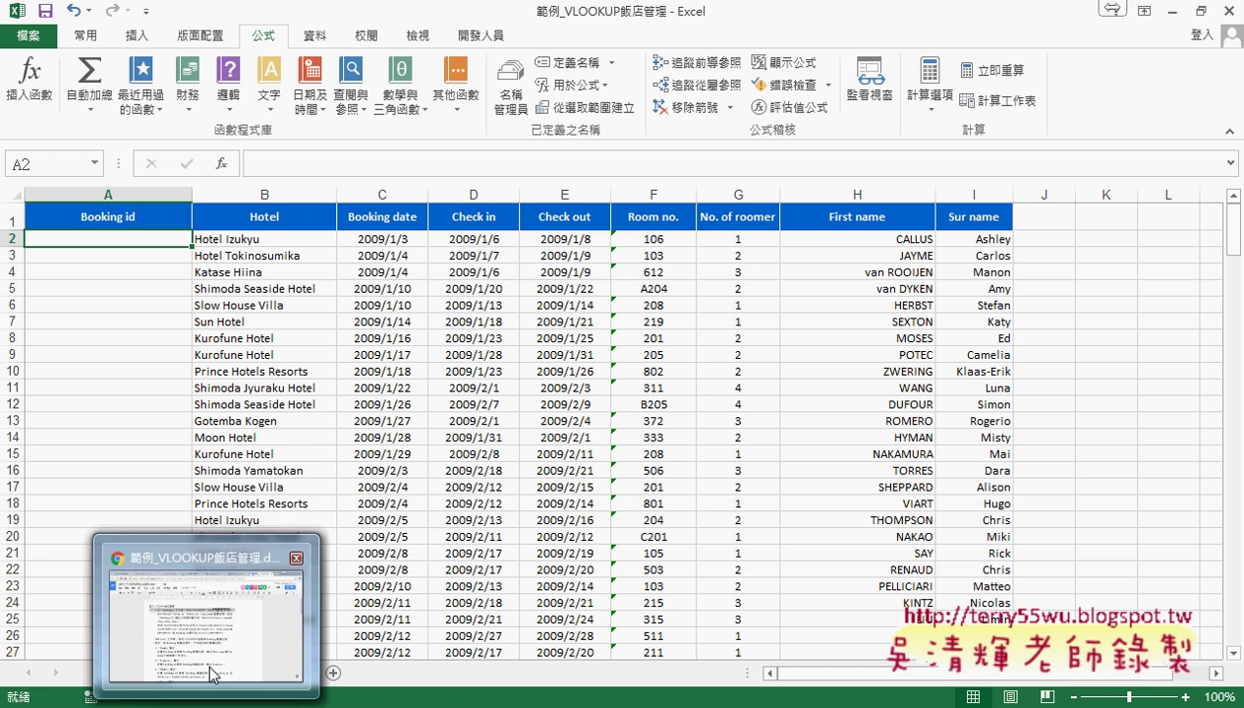
pyautogui.click(216, 659)
pyautogui.scroll(-2, 780, 429)
pyautogui.scroll(-5, 884, 413)
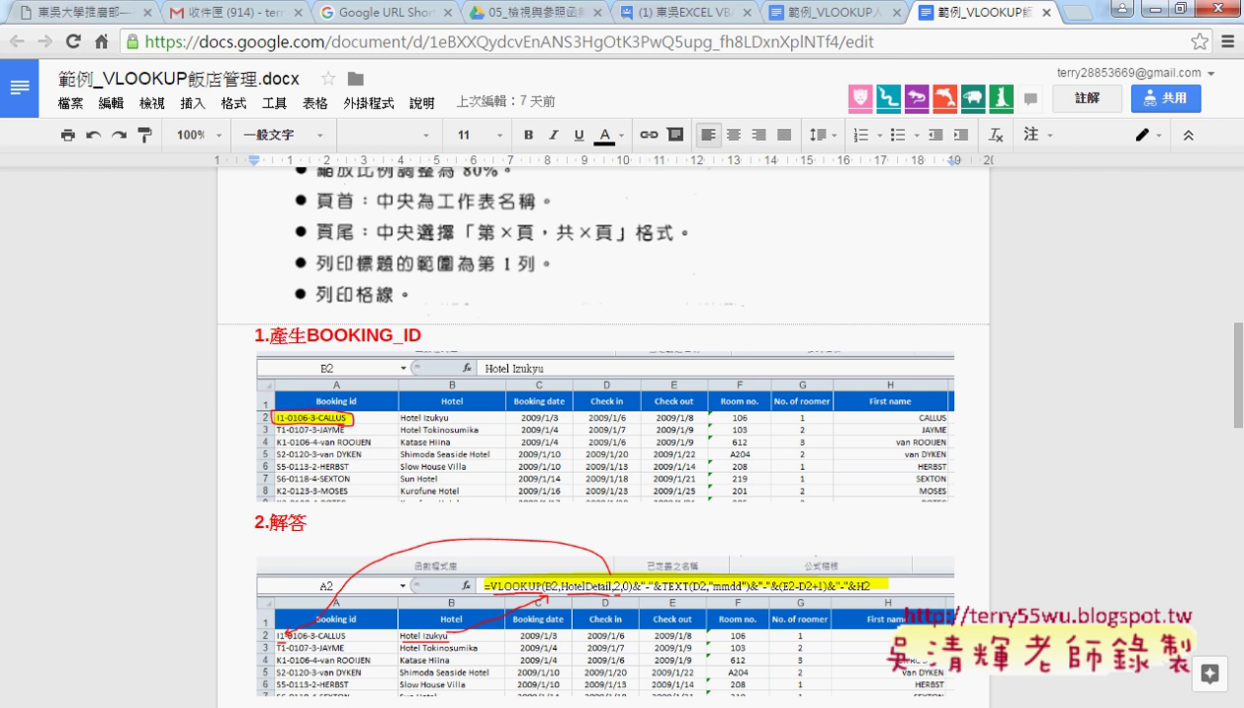
pyautogui.click(333, 649)
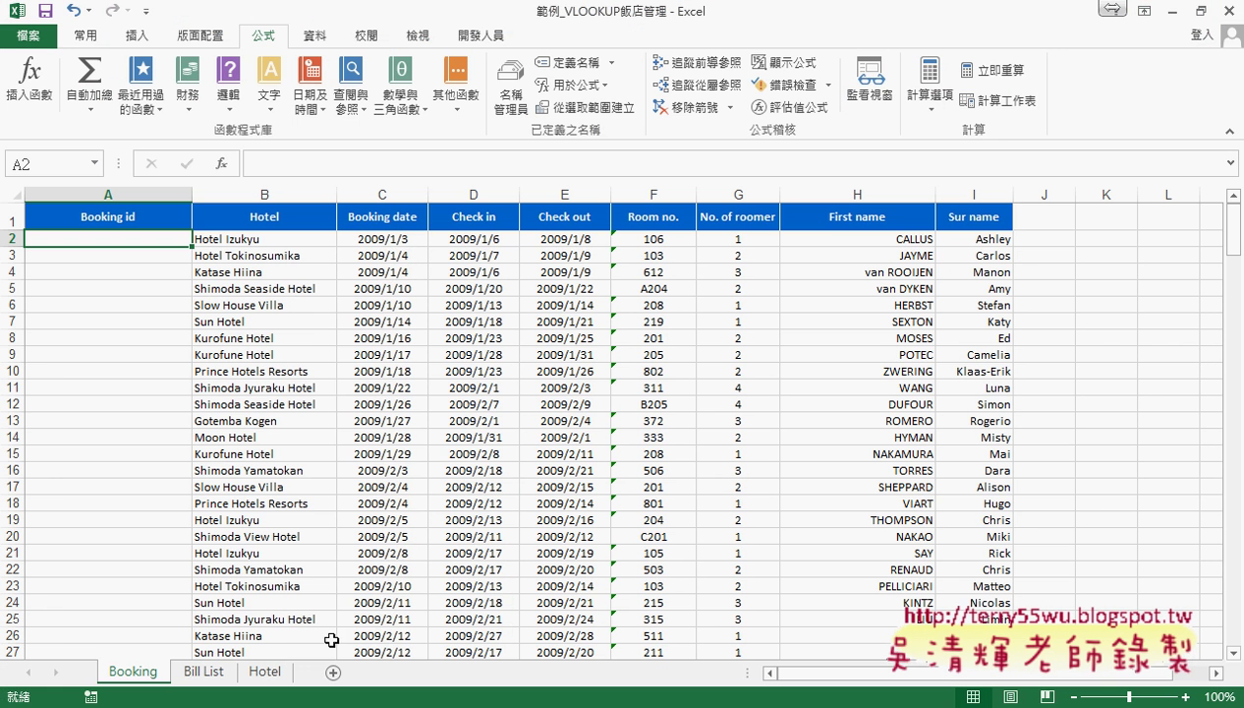
# Select B2 and use Name Manager to show HotelDetail refers to Hotel!$I$2:$K$14
pyautogui.click(288, 240)
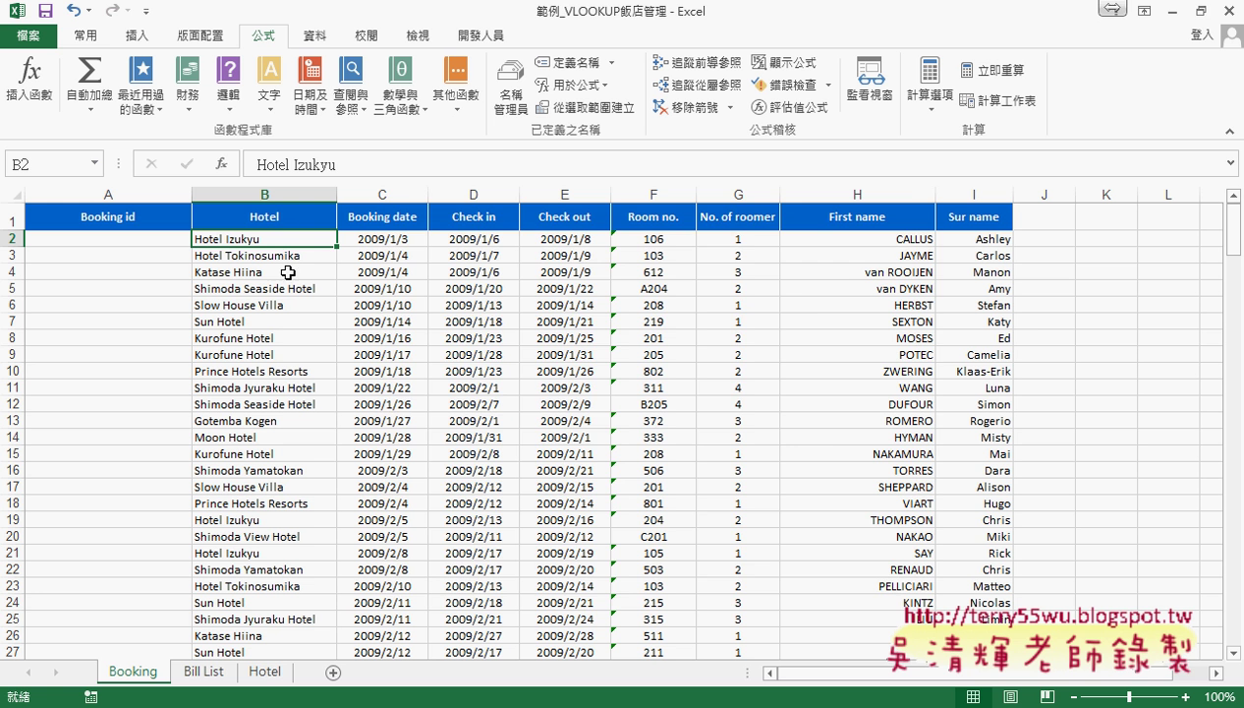
pyautogui.click(510, 93)
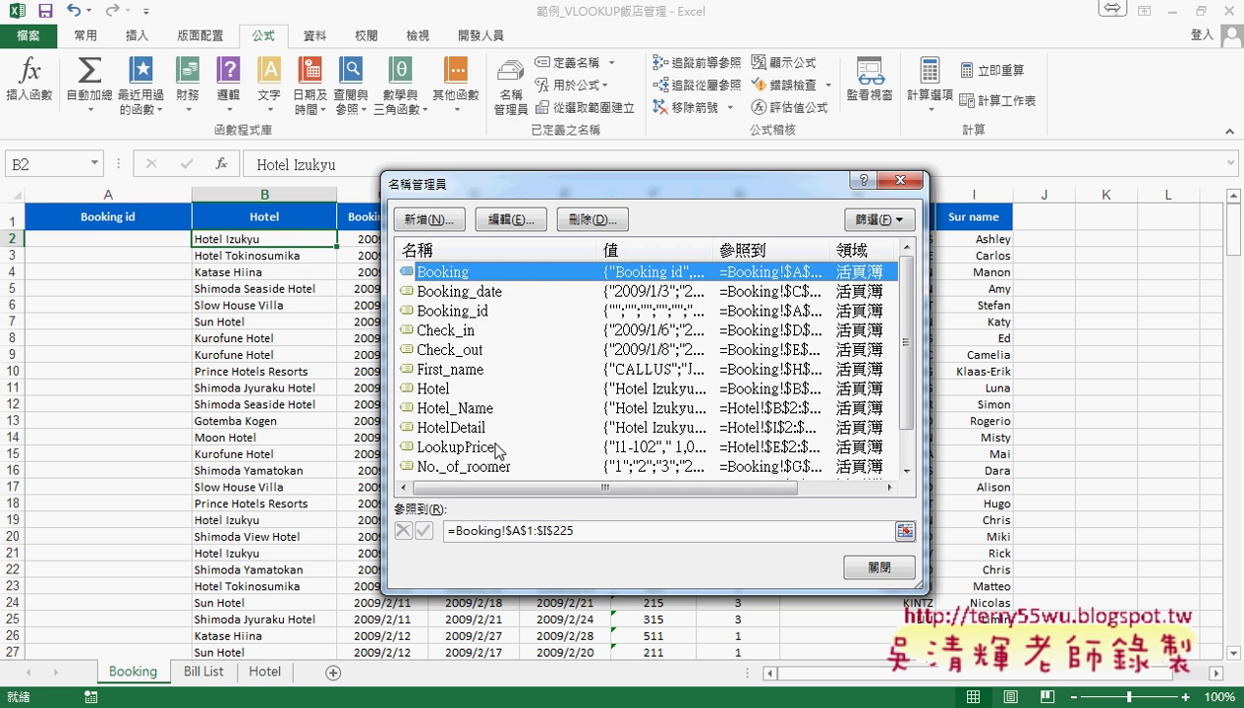
pyautogui.click(447, 433)
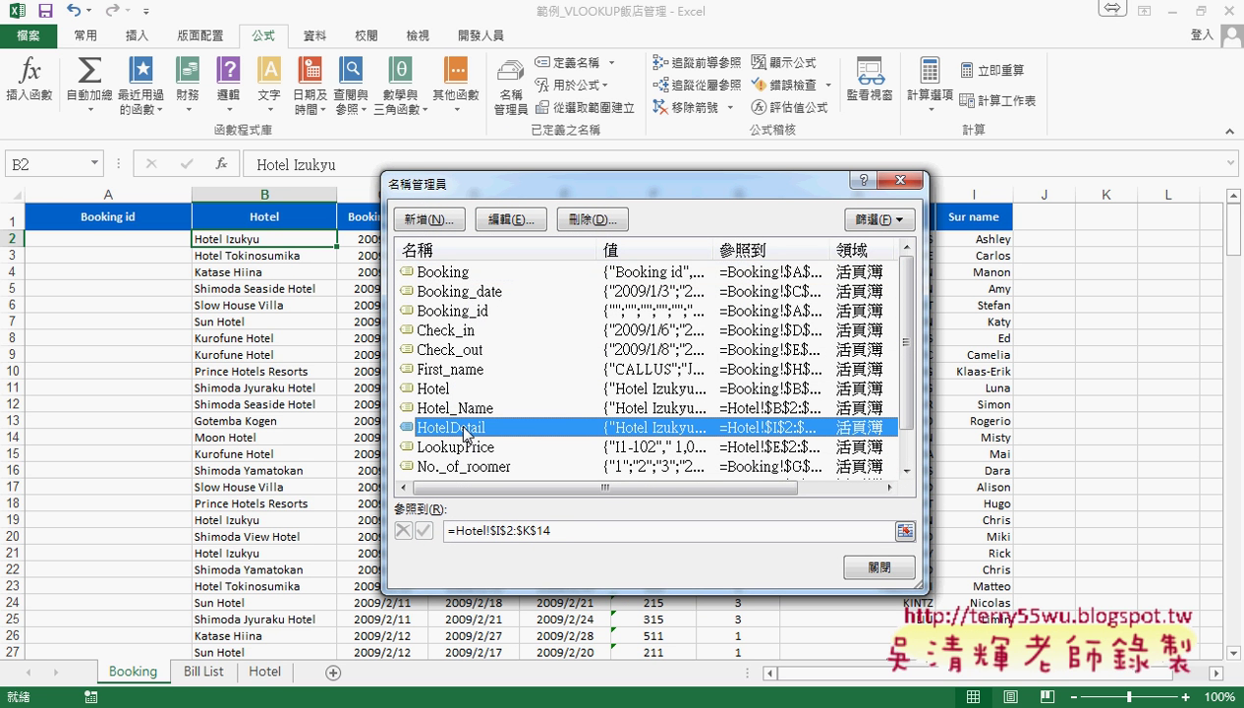
pyautogui.click(563, 528)
pyautogui.moveTo(611, 182)
pyautogui.mouseDown()
pyautogui.moveTo(834, 177)
pyautogui.moveTo(299, 154)
pyautogui.mouseUp()
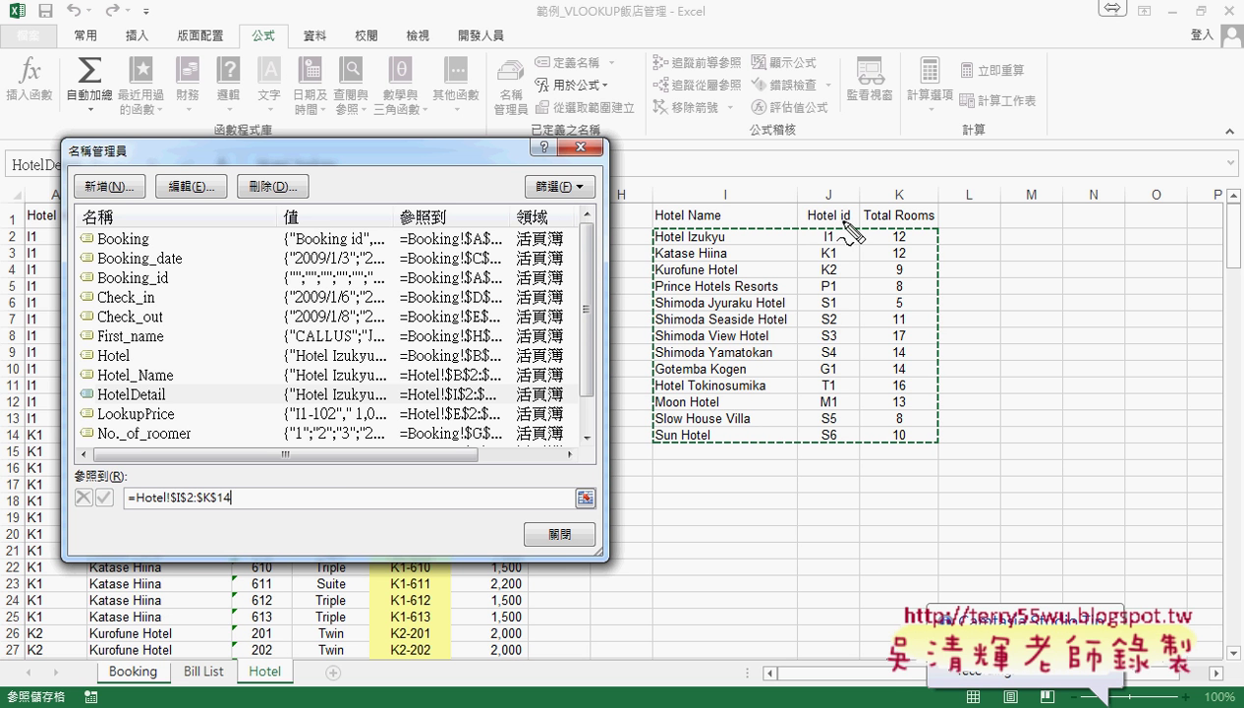
# Mark the Hotel id header and Hotel Izukyu's id I1, then close Name Manager for Bill List
pyautogui.moveTo(855, 205); pyautogui.dragTo(866, 234)
pyautogui.moveTo(816, 137)
pyautogui.mouseDown()
pyautogui.moveTo(842, 206)
pyautogui.moveTo(853, 204)
pyautogui.mouseUp()
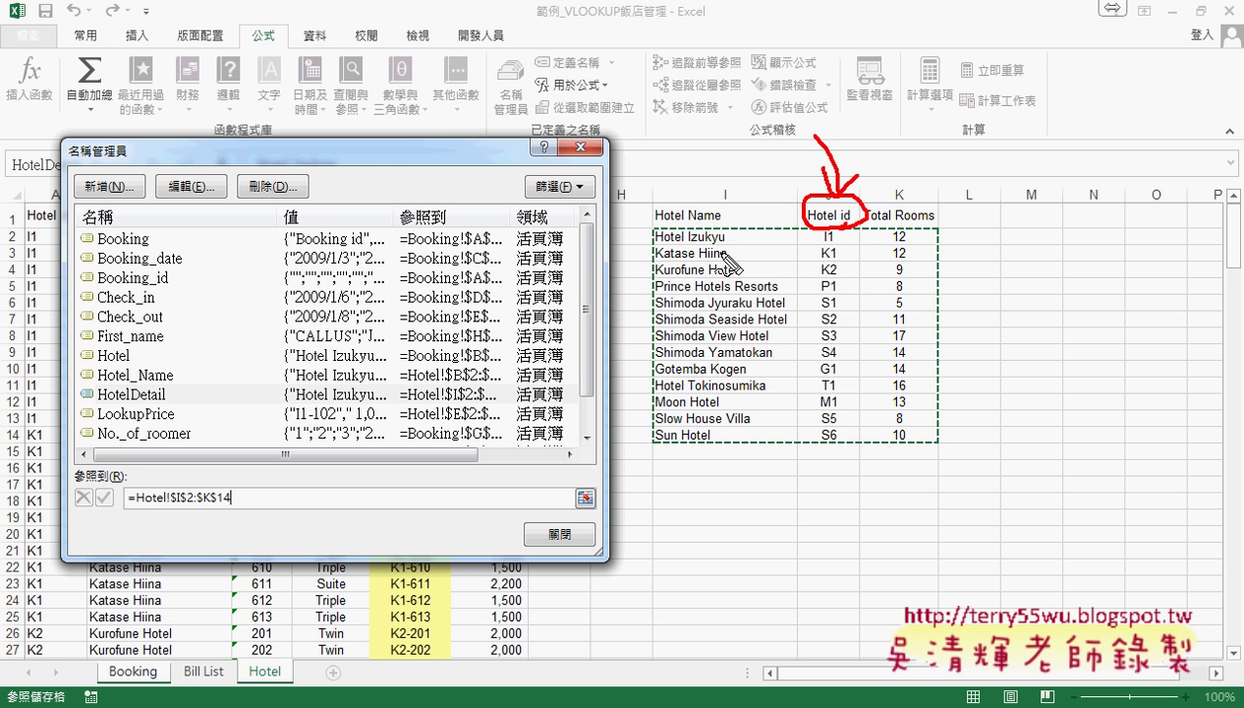
pyautogui.moveTo(651, 245); pyautogui.dragTo(710, 244)
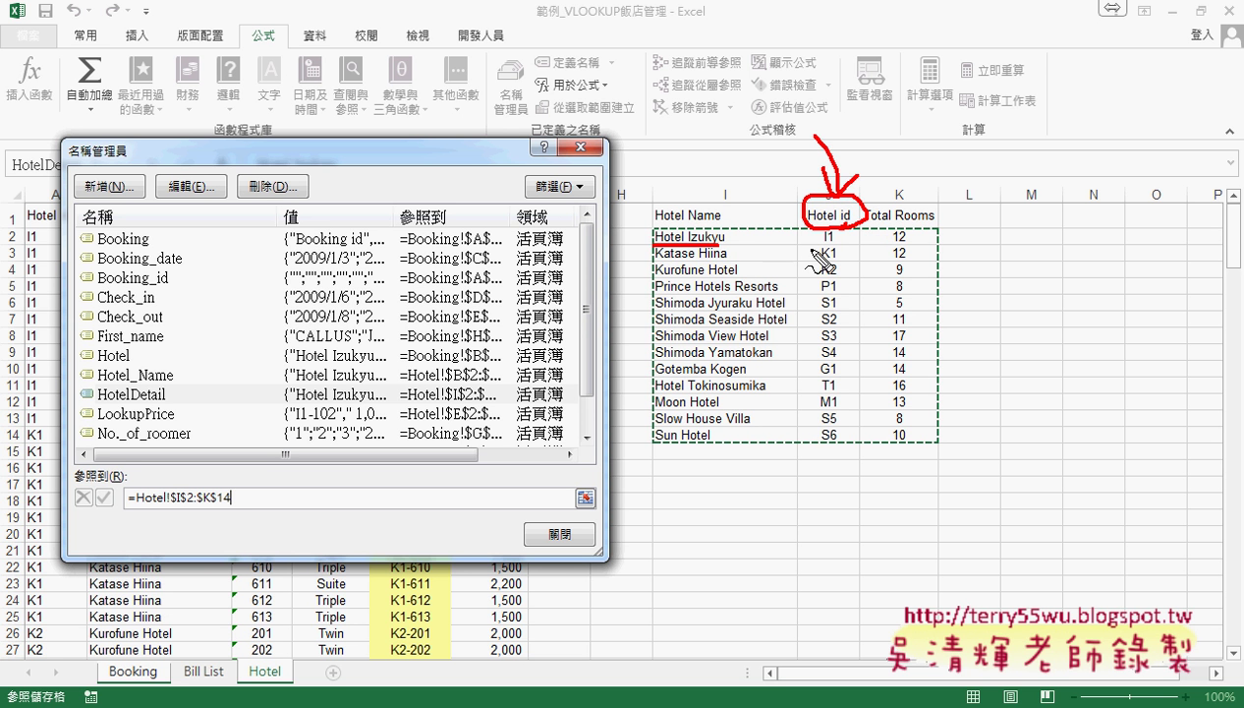
pyautogui.moveTo(822, 242); pyautogui.dragTo(832, 243)
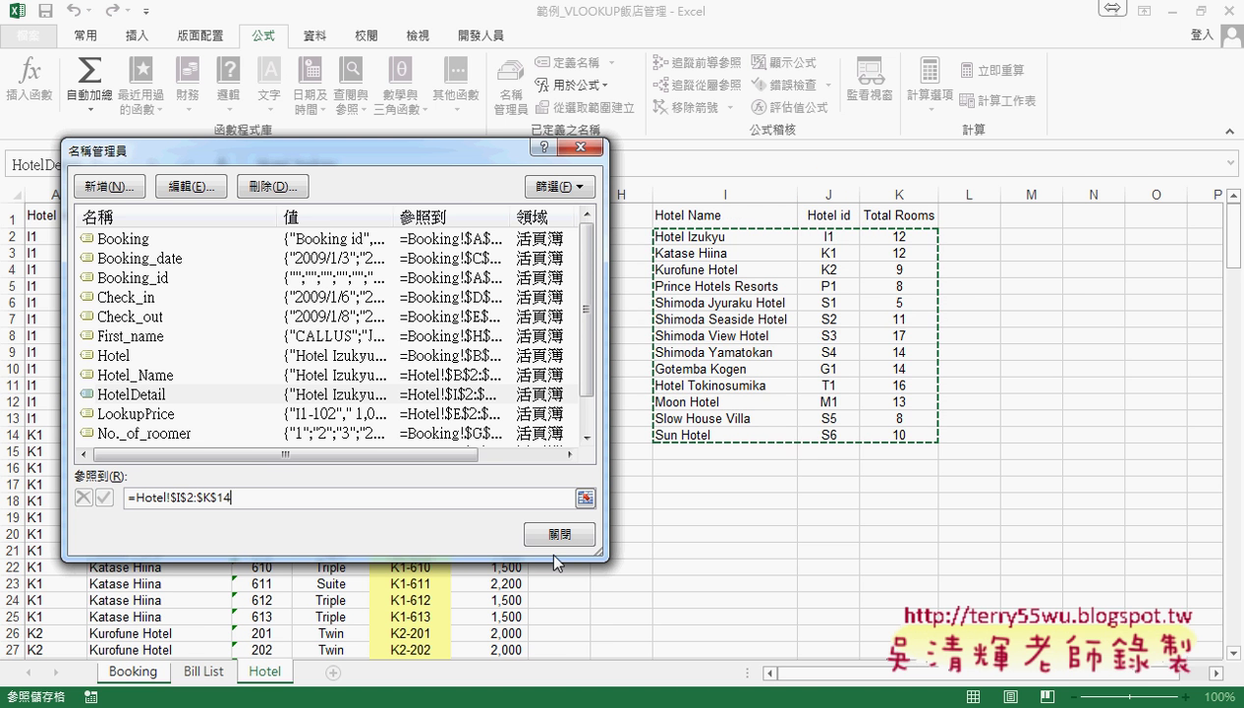
pyautogui.click(553, 537)
pyautogui.click(195, 671)
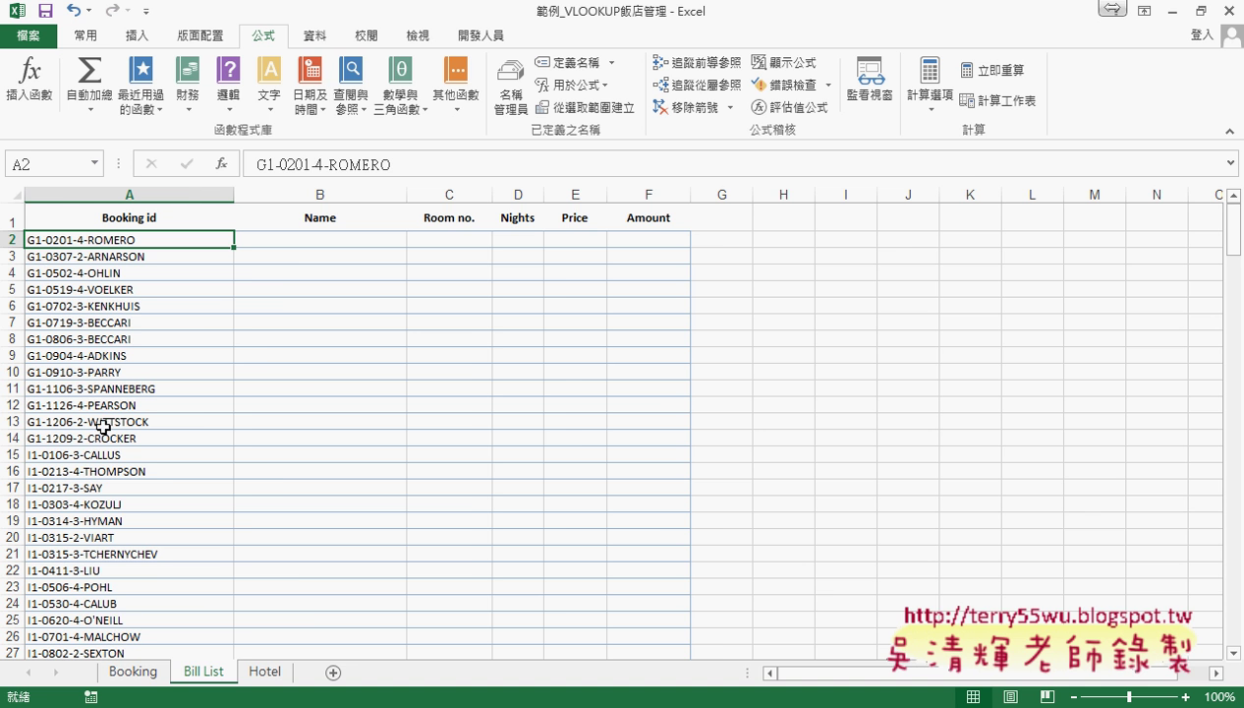
# Review the first booking's check-in, check-out and first name CALLUS, then begin a formula in A2
pyautogui.click(132, 673)
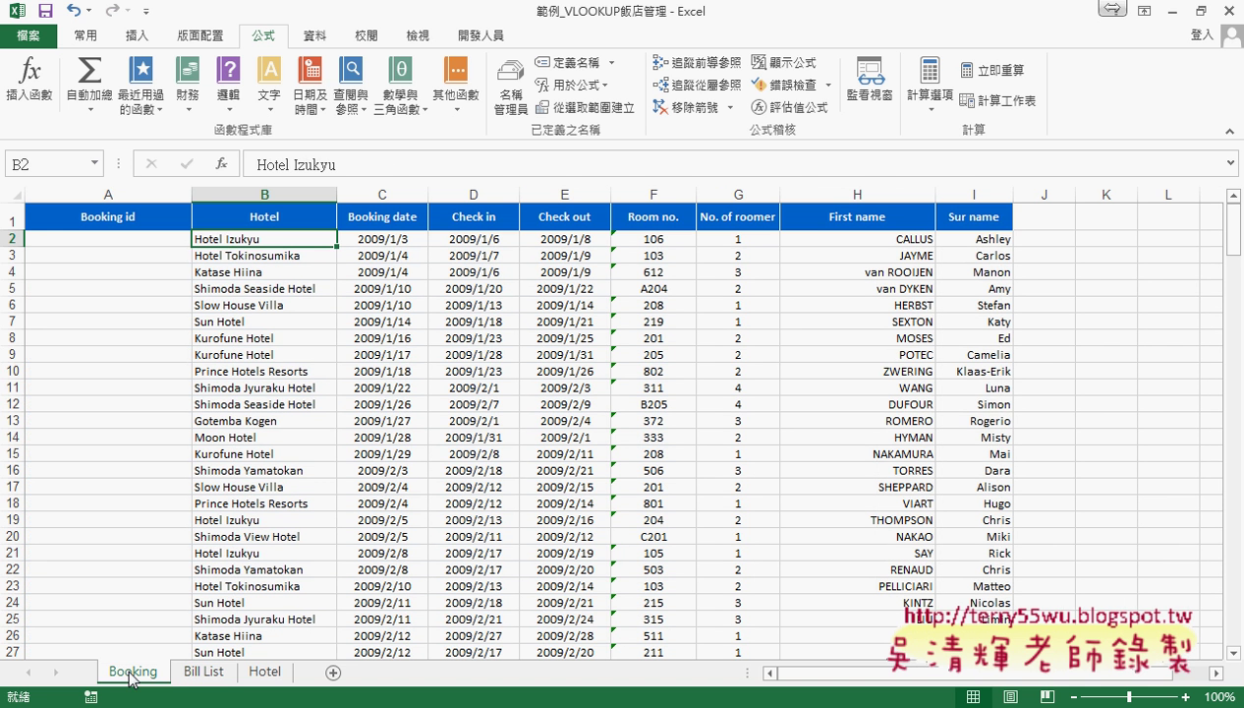
pyautogui.click(482, 240)
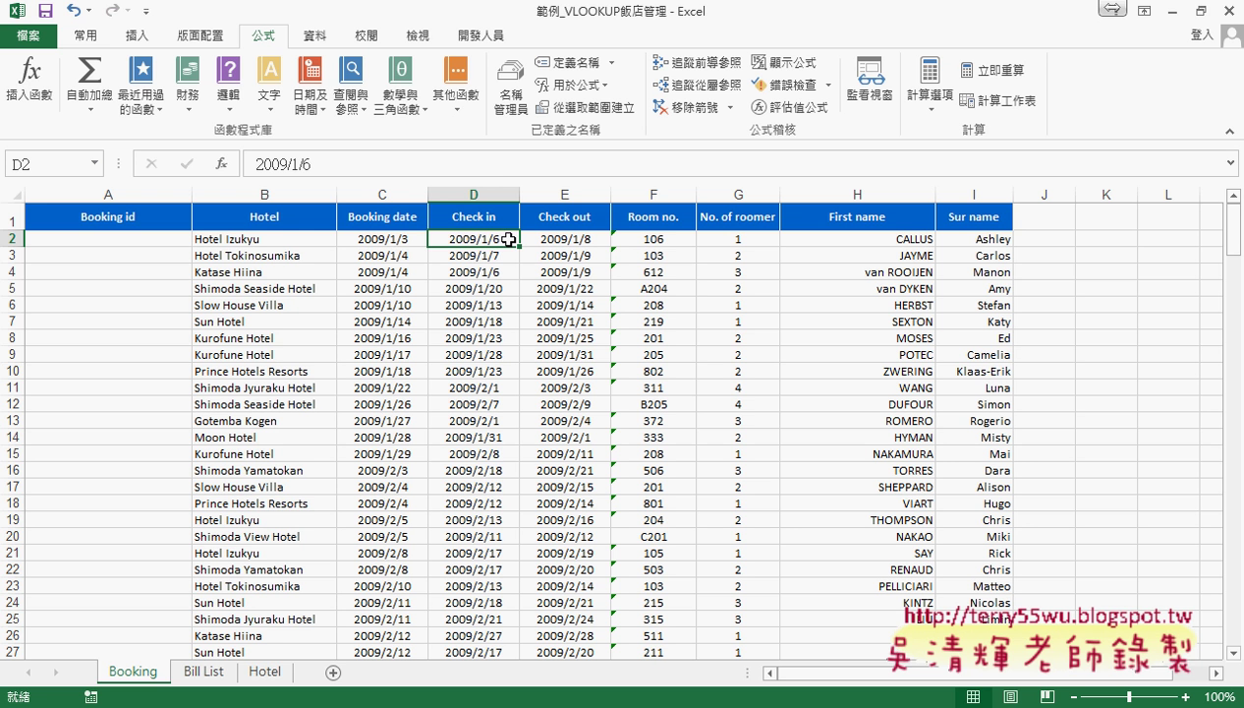
pyautogui.click(574, 240)
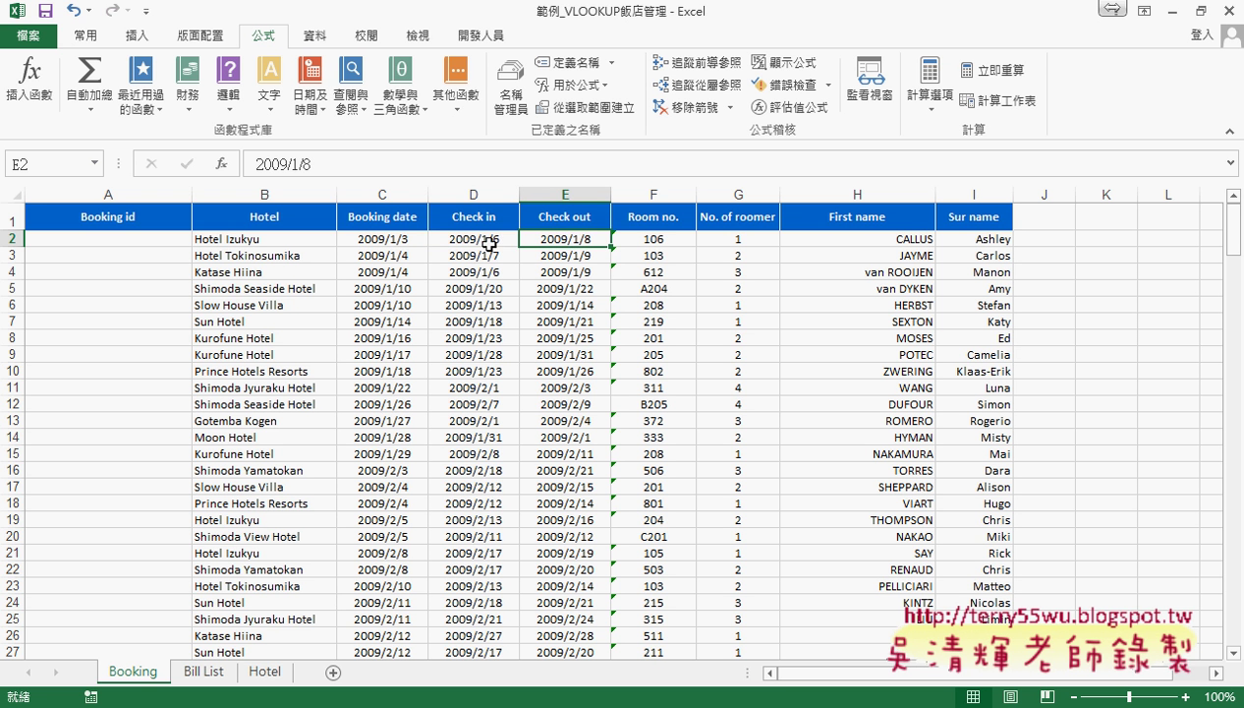
pyautogui.click(489, 242)
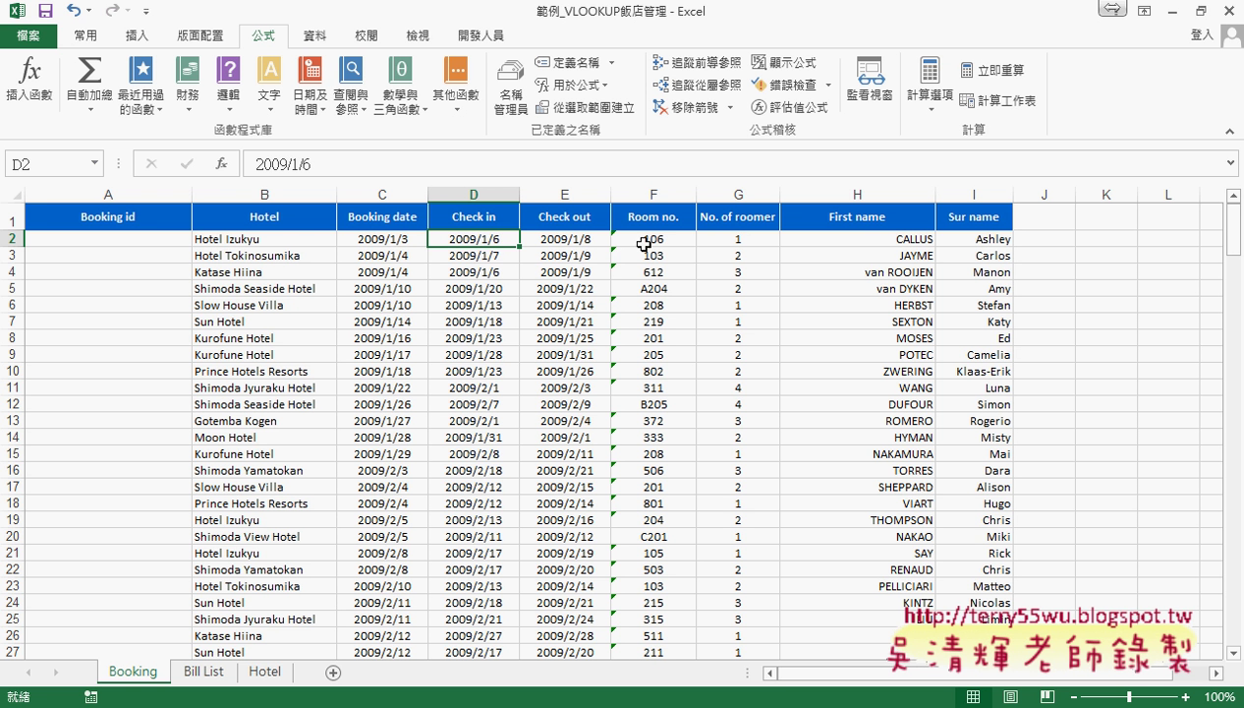
pyautogui.click(917, 241)
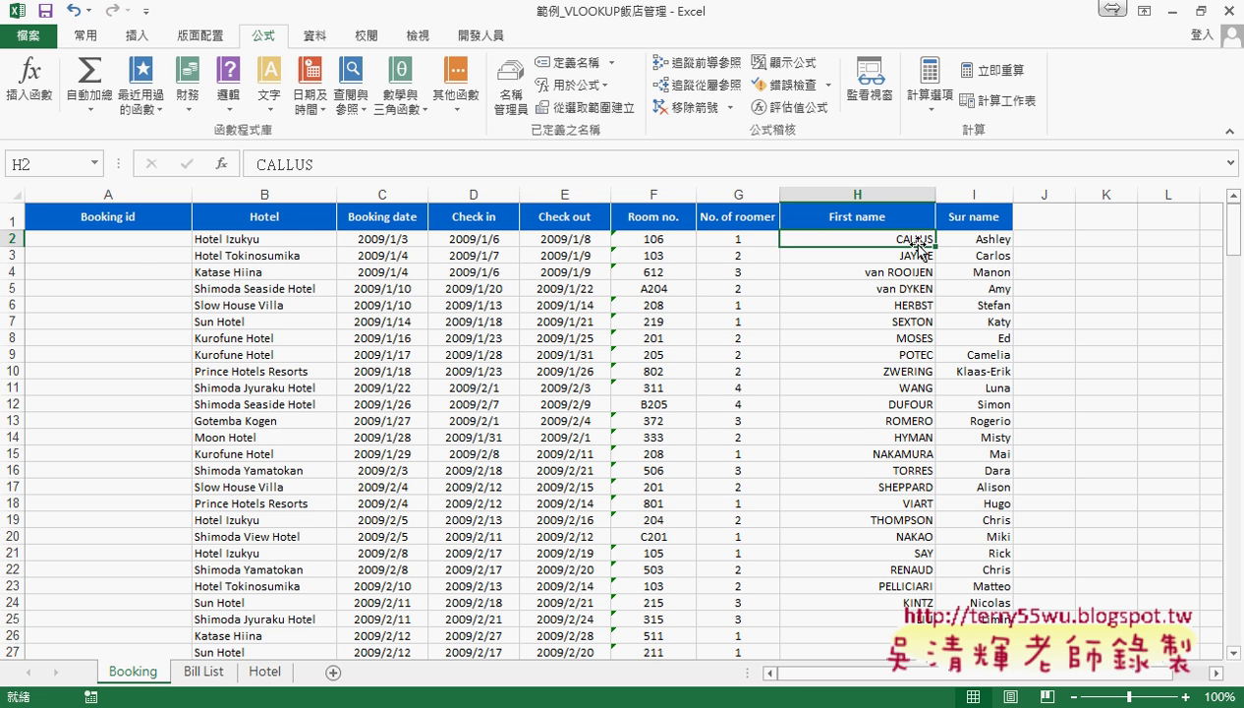
pyautogui.click(155, 243)
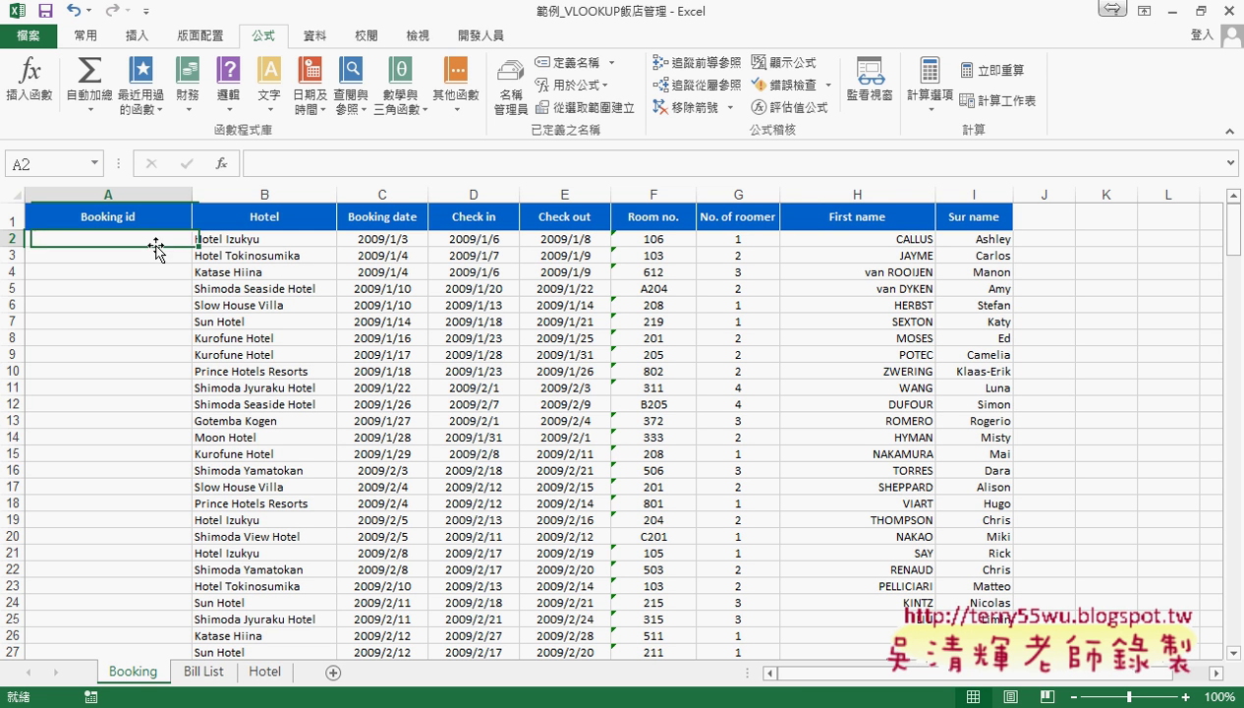
pyautogui.click(281, 165)
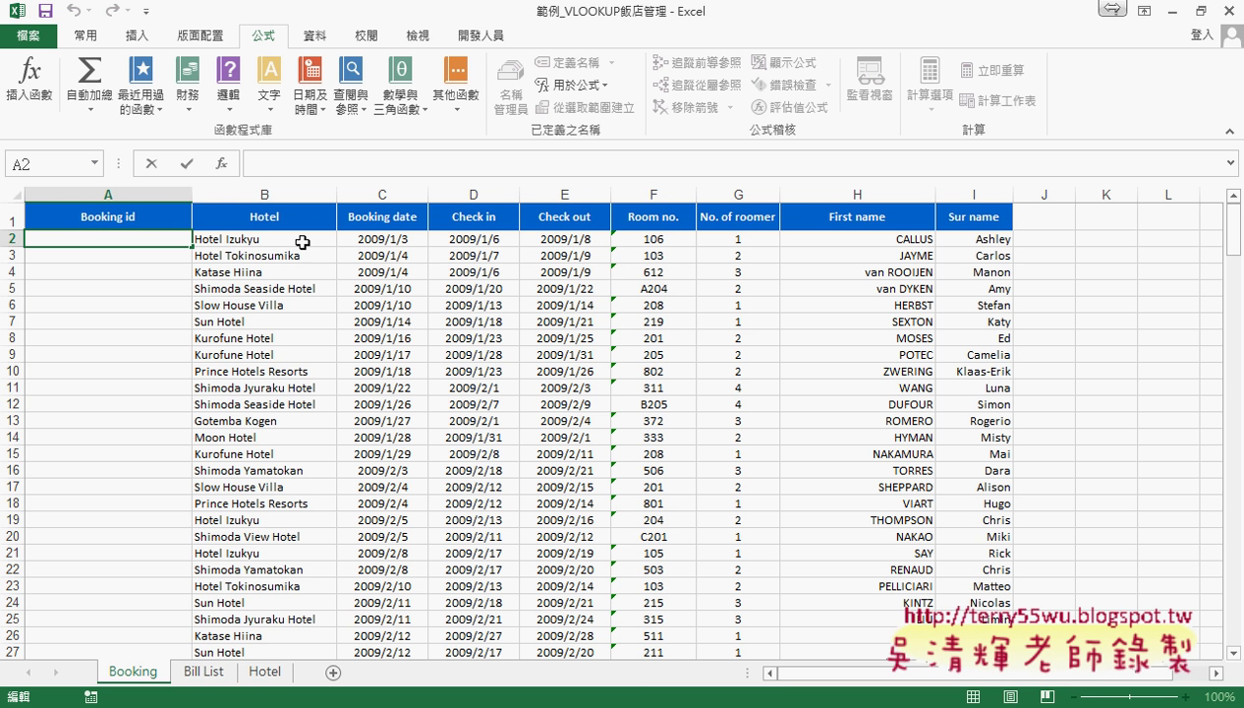
# Start a VLOOKUP in A2 with lookup value B2 and table array HotelDetail
pyautogui.click(221, 163)
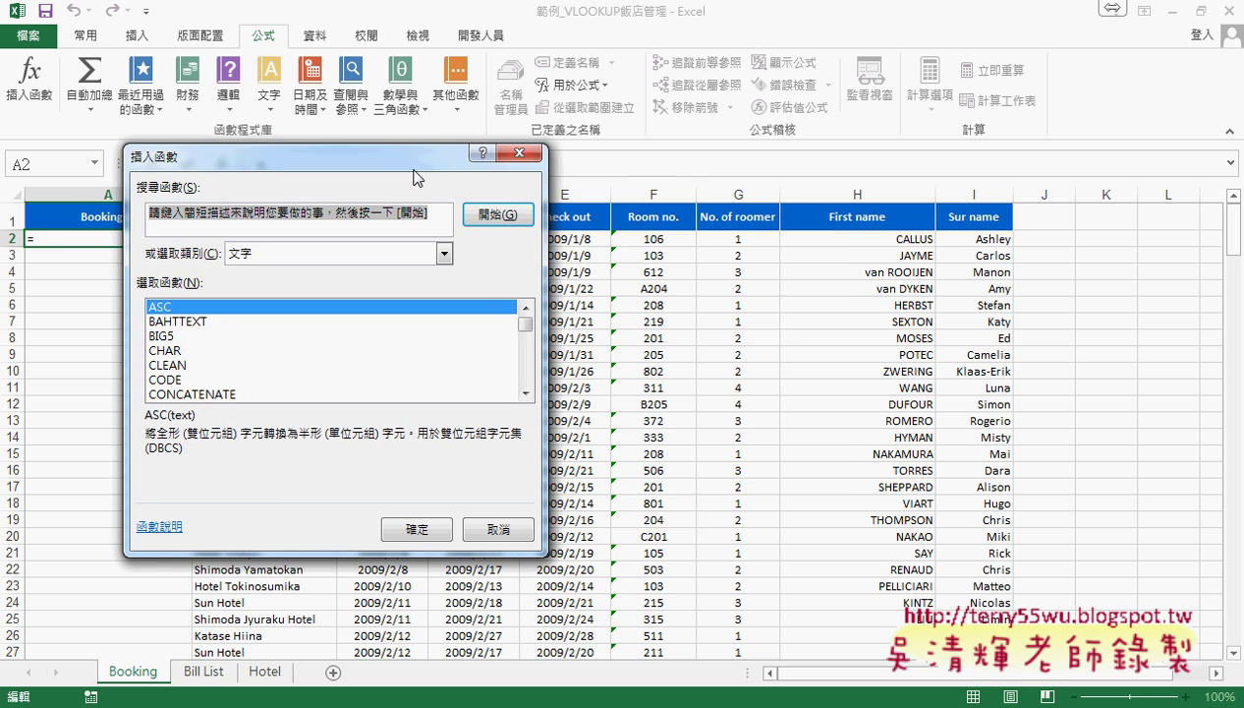
pyautogui.moveTo(441, 169); pyautogui.dragTo(759, 177)
pyautogui.click(688, 256)
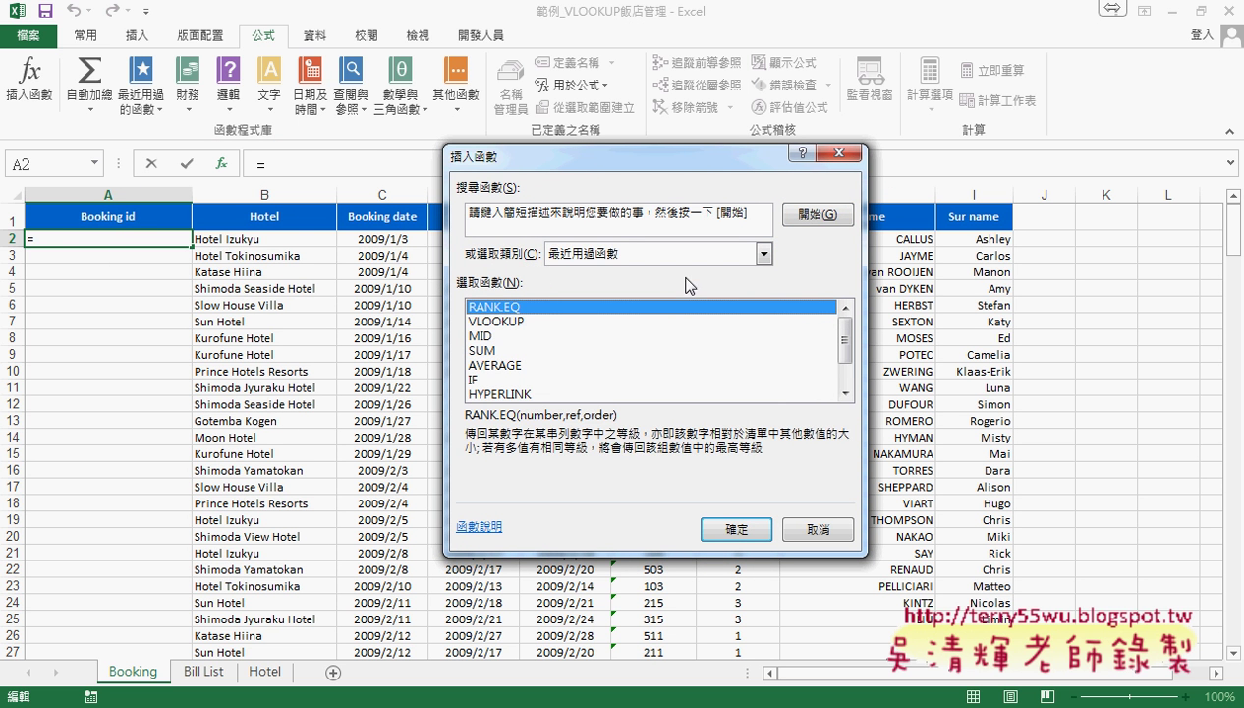
pyautogui.click(678, 273)
pyautogui.click(508, 322)
pyautogui.click(736, 529)
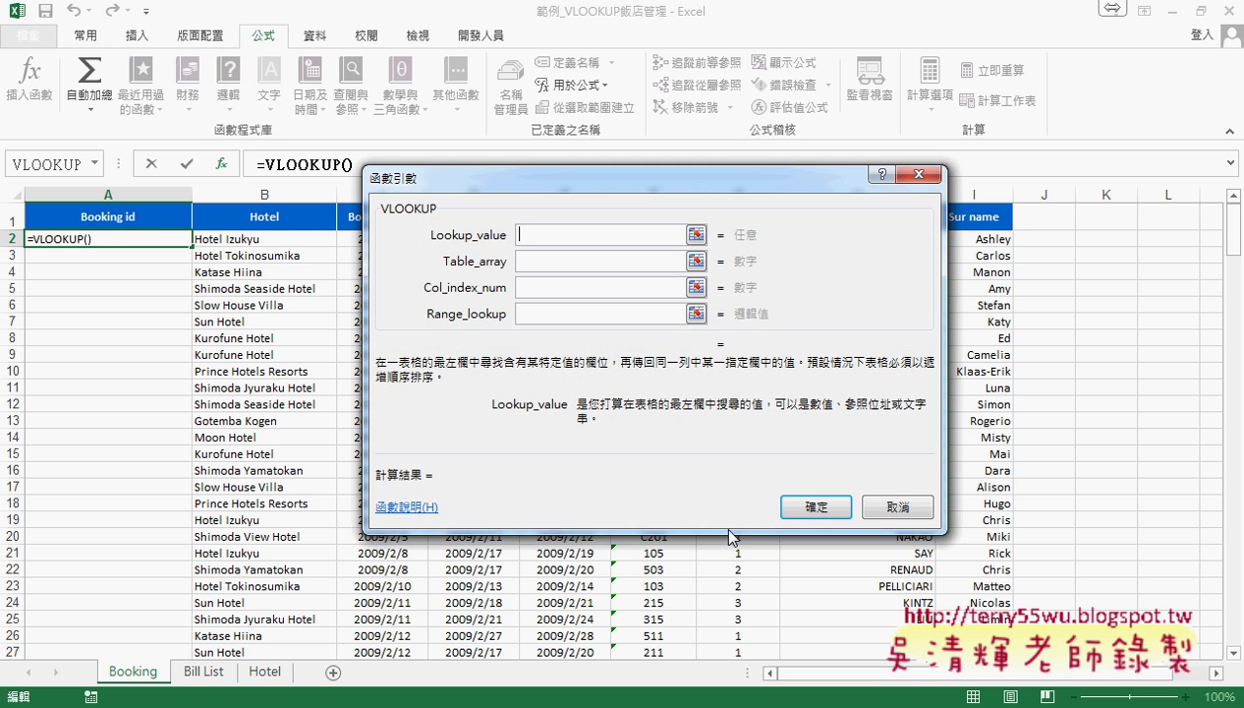
pyautogui.click(255, 240)
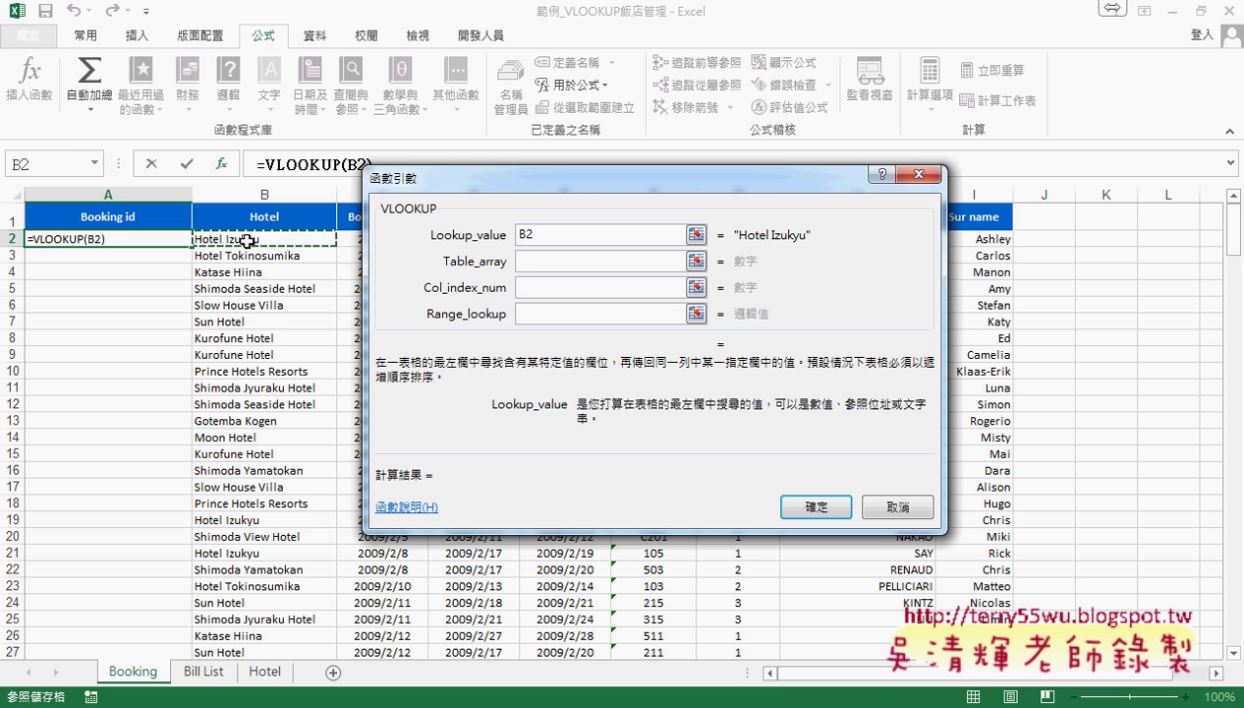
pyautogui.click(536, 260)
pyautogui.press('F3')
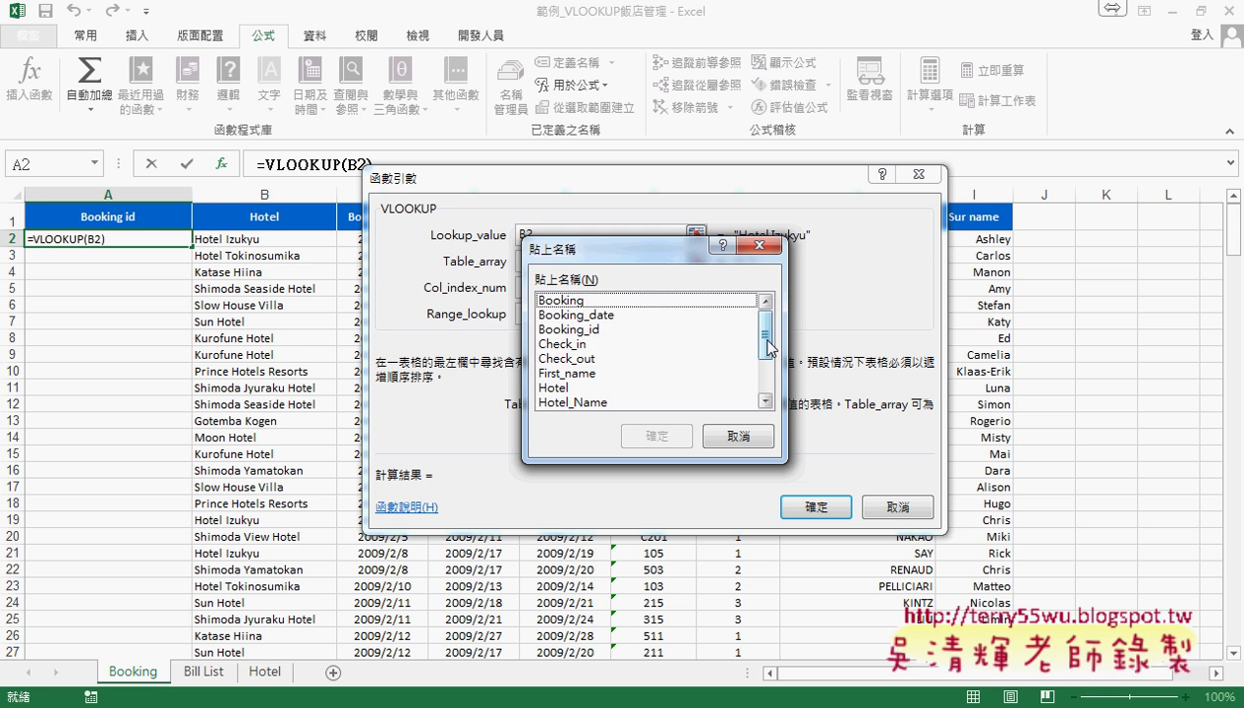
pyautogui.moveTo(764, 336); pyautogui.dragTo(752, 373)
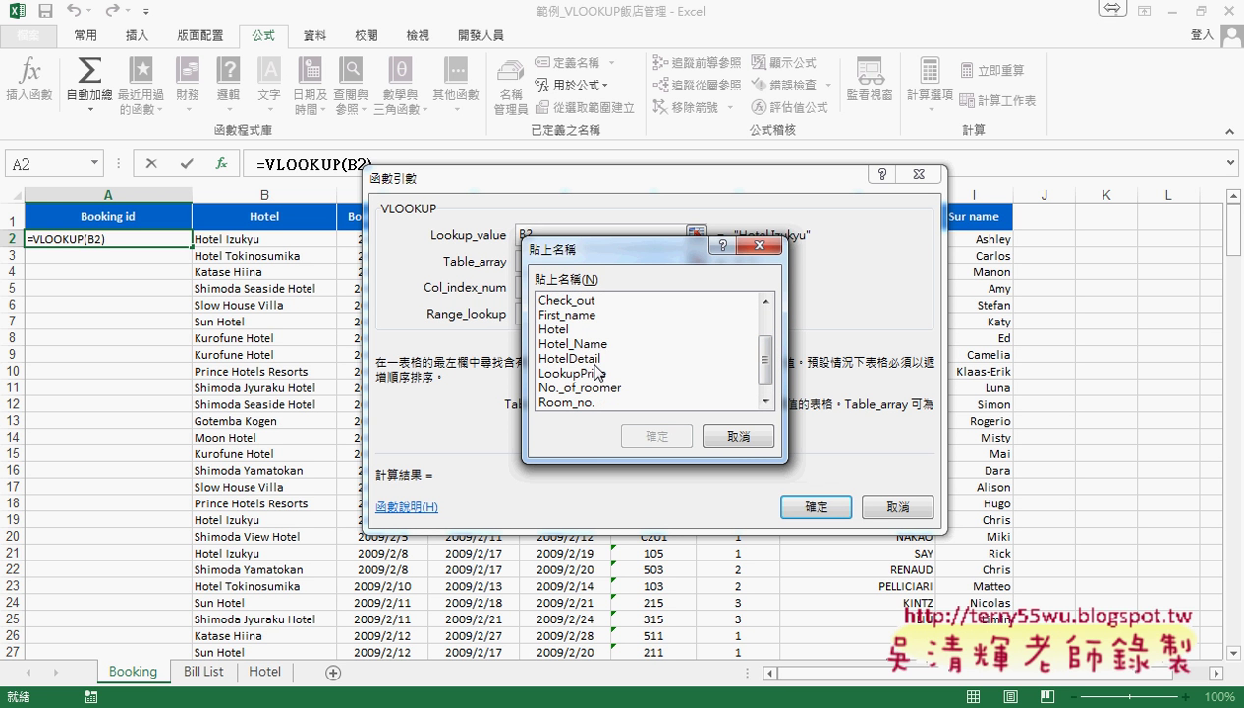
pyautogui.click(595, 360)
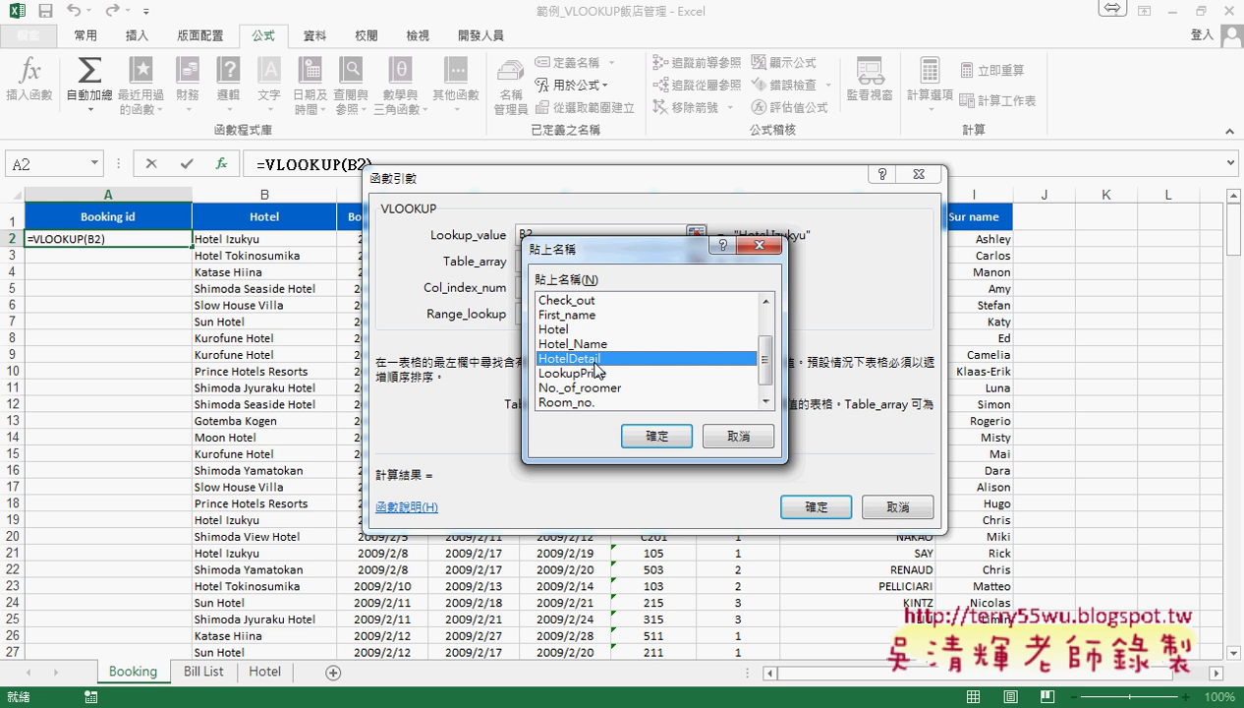
pyautogui.click(639, 435)
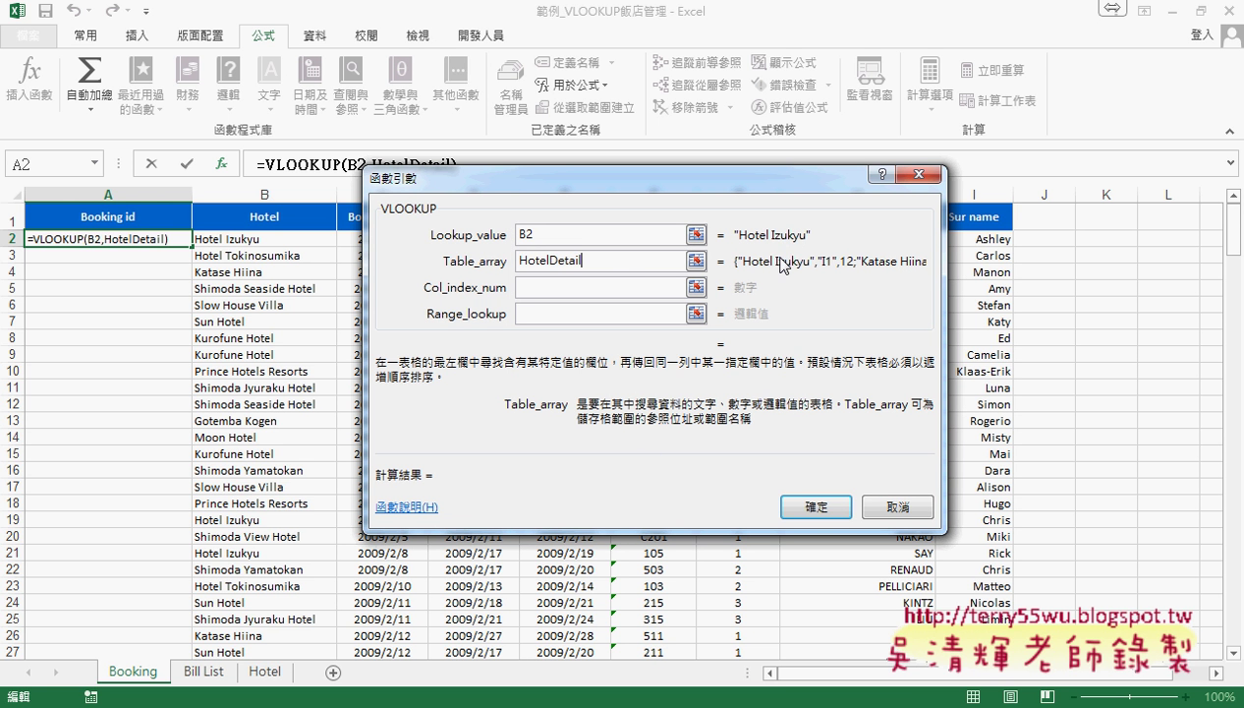
# Set column index 2 and range lookup 0, completing =VLOOKUP(B2,HotelDetail,2,0)
pyautogui.click(604, 289)
pyautogui.click(613, 259)
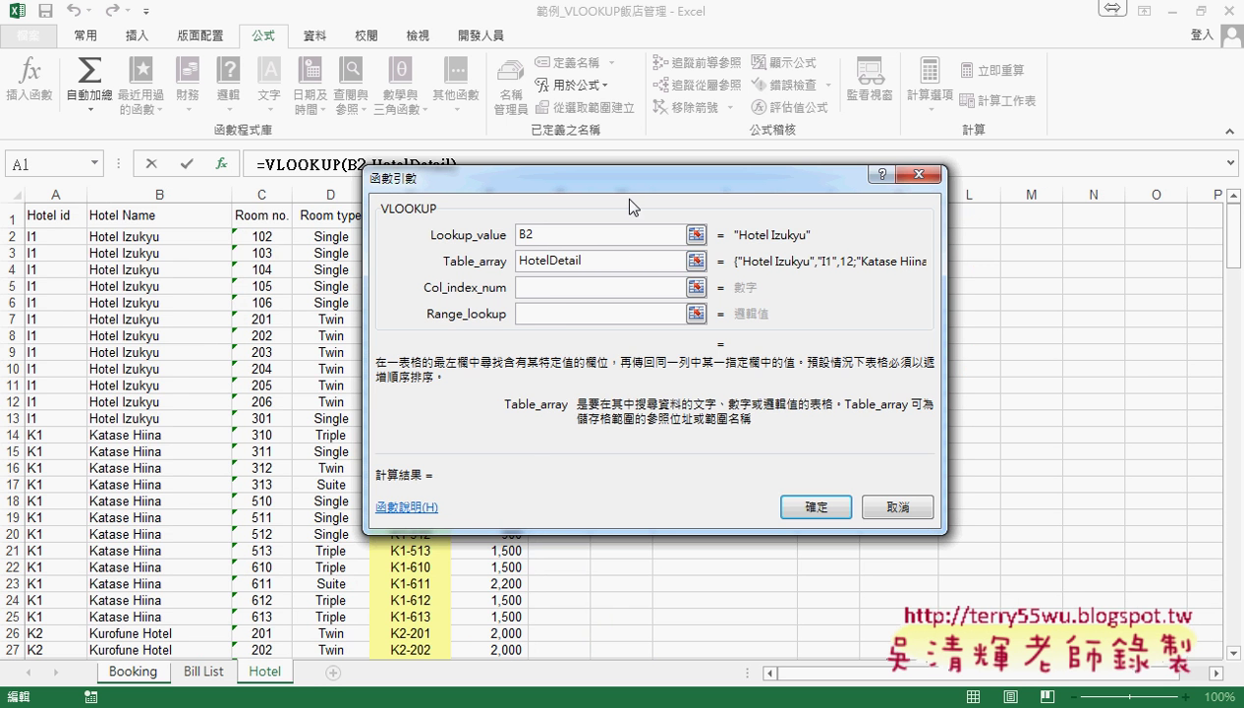
pyautogui.moveTo(622, 179); pyautogui.dragTo(371, 262)
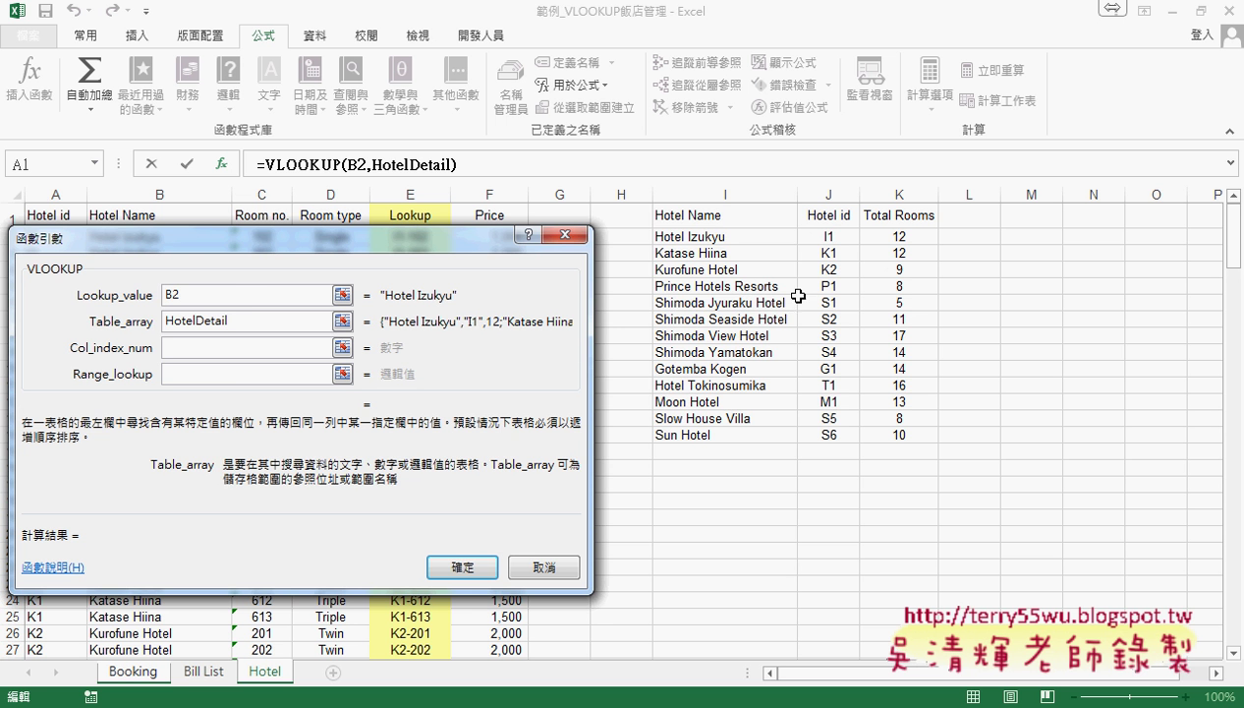
pyautogui.moveTo(442, 240); pyautogui.dragTo(892, 196)
pyautogui.click(683, 302)
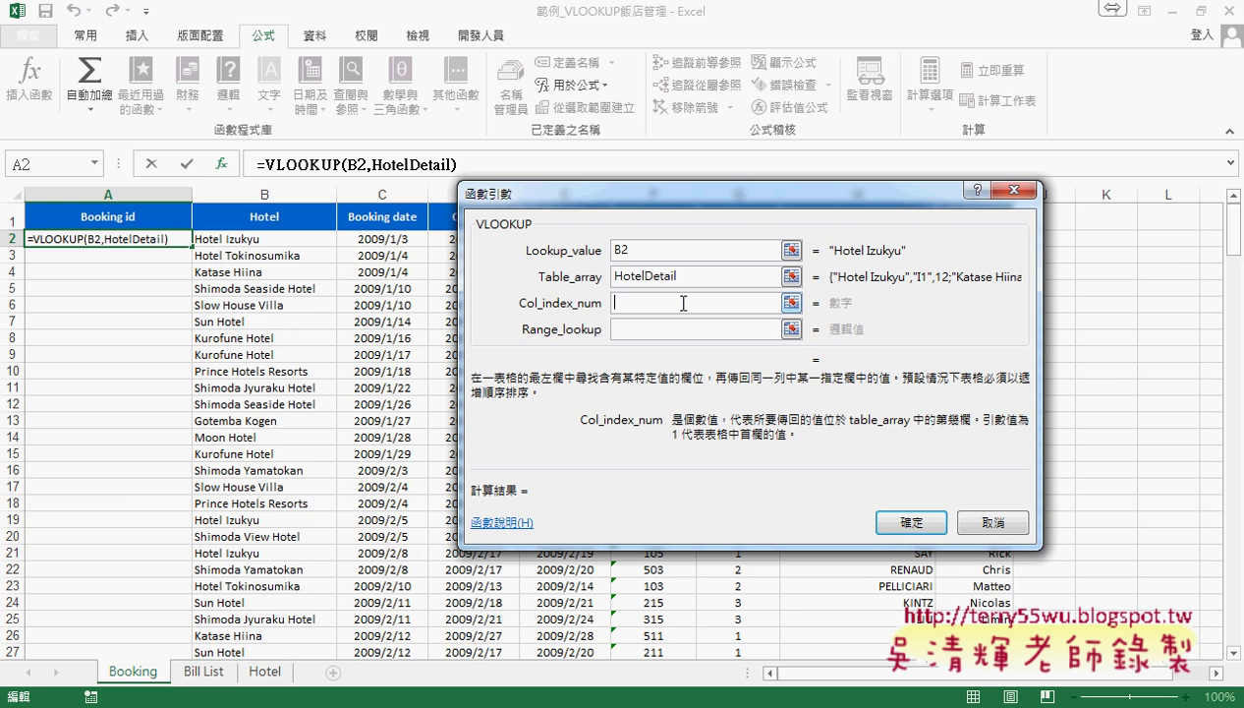
pyautogui.write('2')
pyautogui.click(671, 328)
pyautogui.write('0')
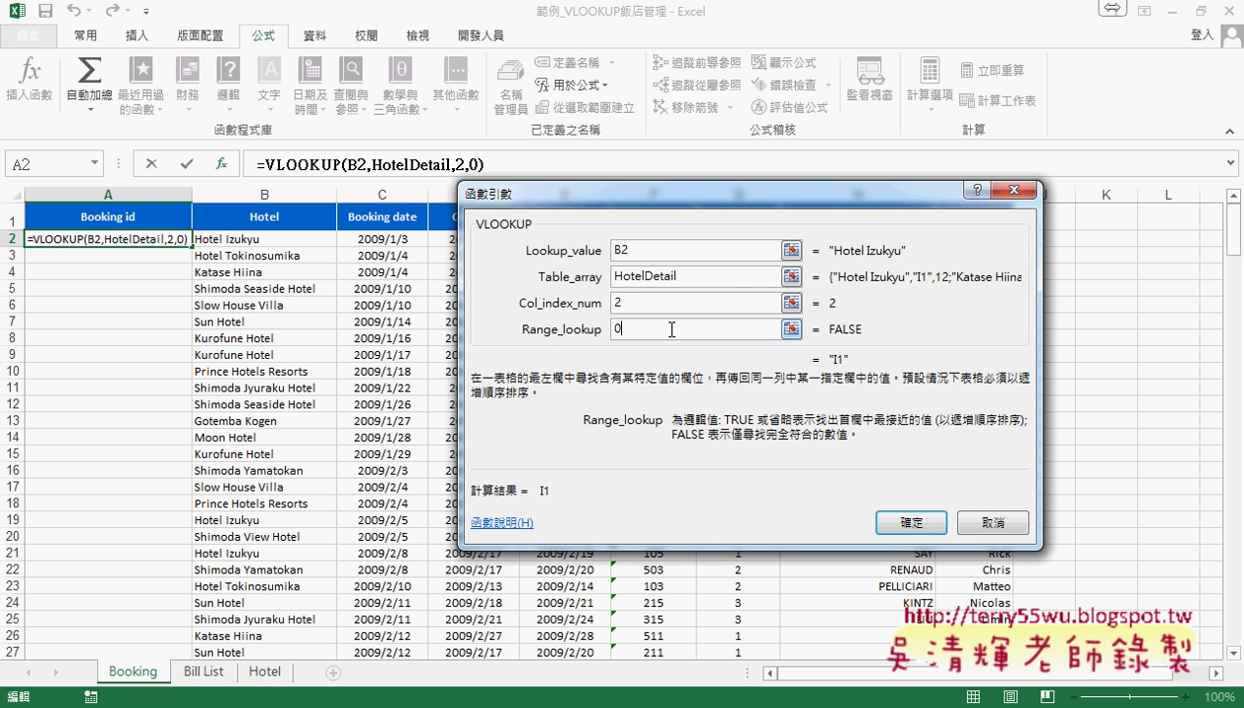
pyautogui.click(911, 522)
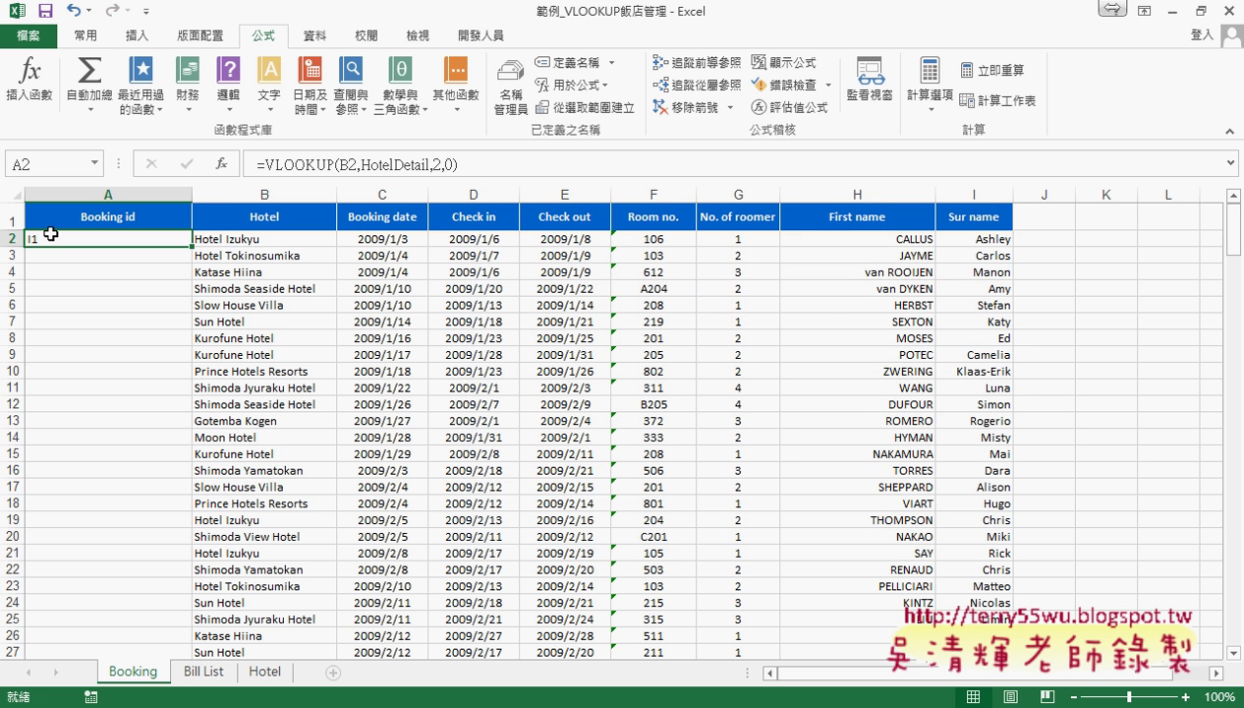
# Append &"-"& to the A2 formula and compare against the model Booking id formula in the exercise
pyautogui.click(537, 167)
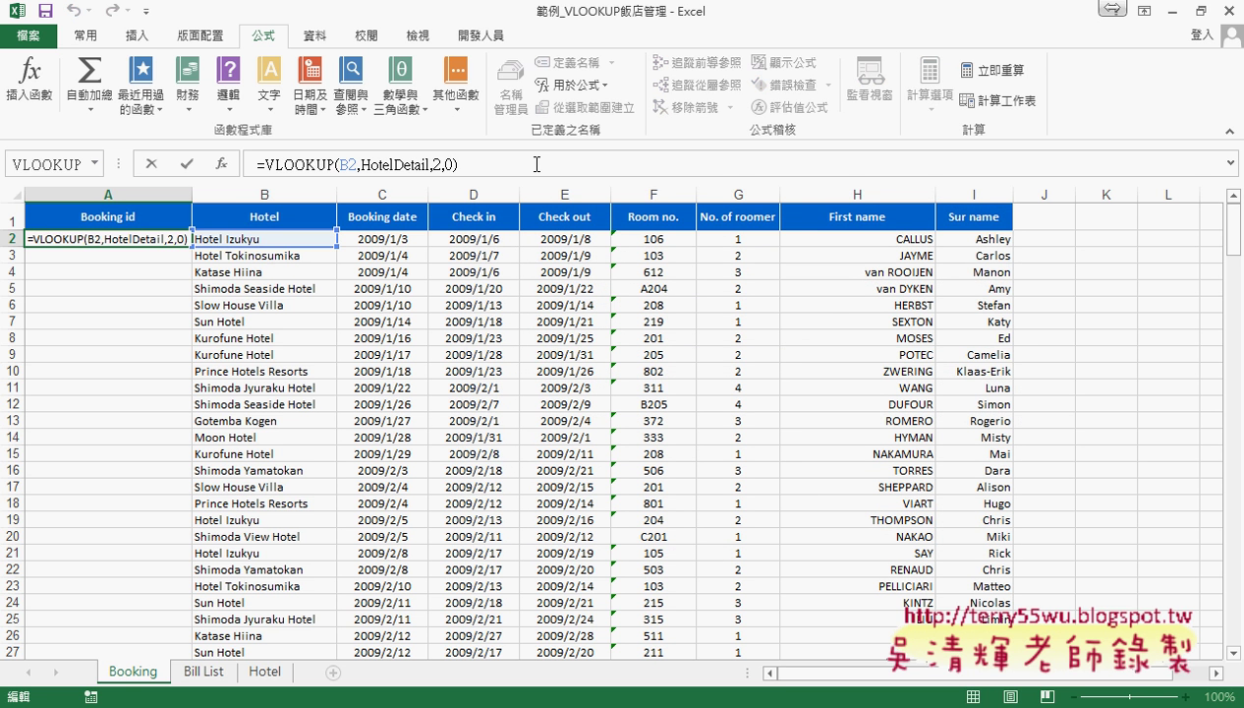
pyautogui.write('&')
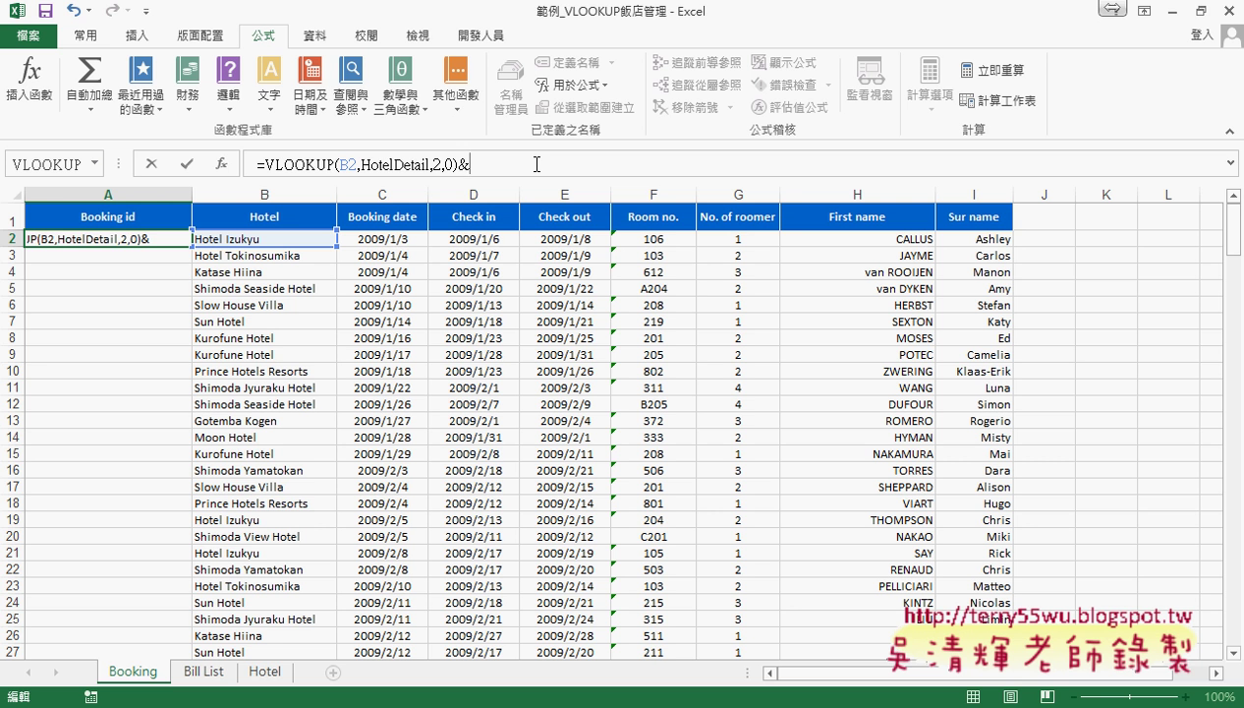
pyautogui.write('"-')
pyautogui.write('"&')
pyautogui.hotkey('alt', 'Tab')
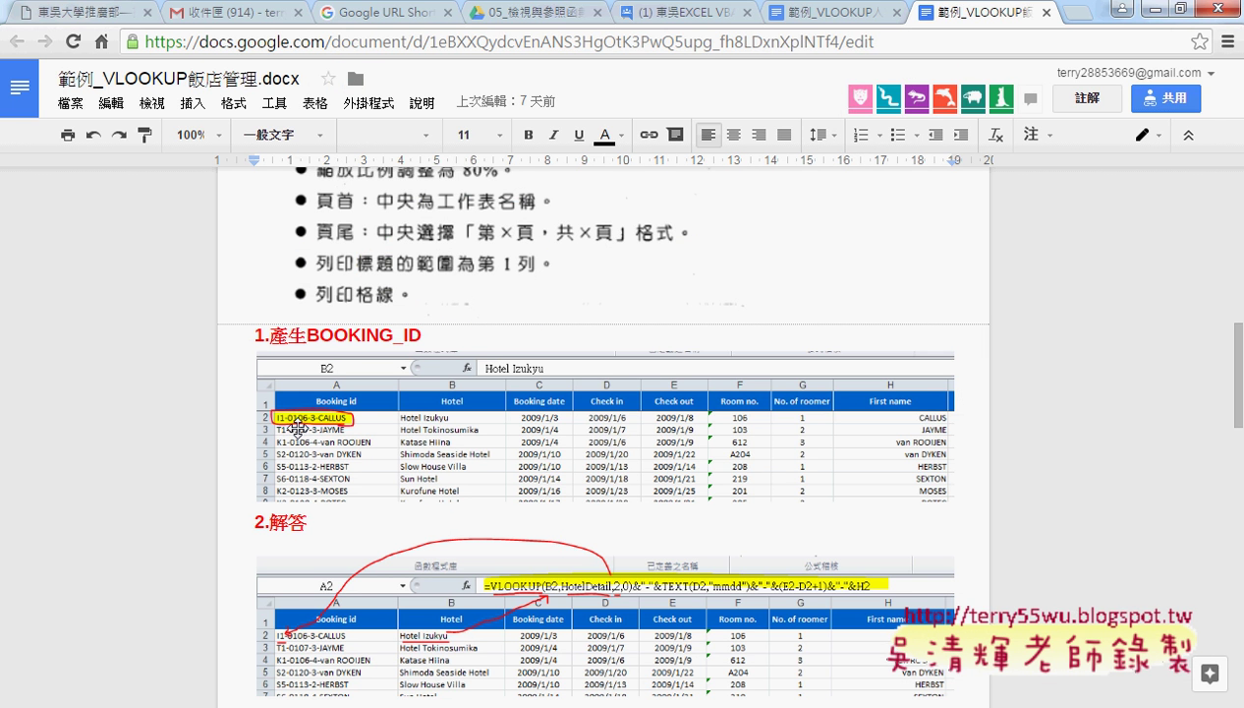
pyautogui.click(1158, 18)
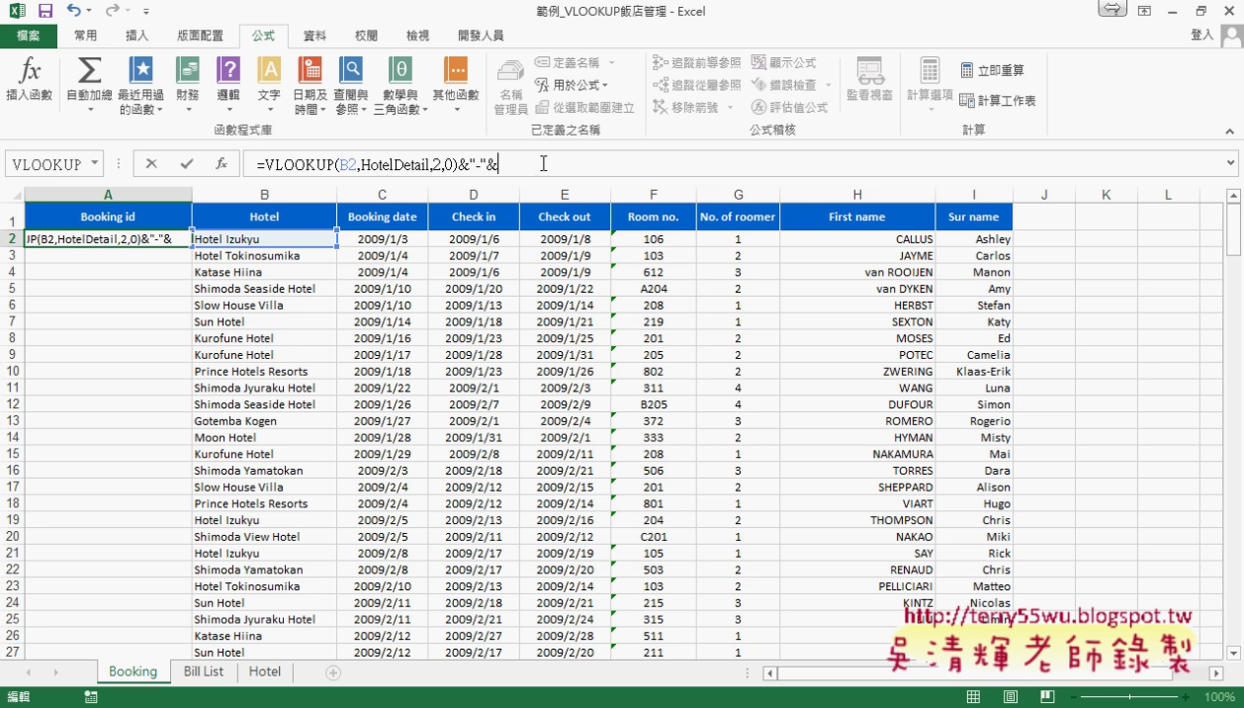
# Append the check-in date as TEXT(D2,"MMDD") to the A2 formula, giving I1-0106
pyautogui.click(498, 245)
pyautogui.click(187, 164)
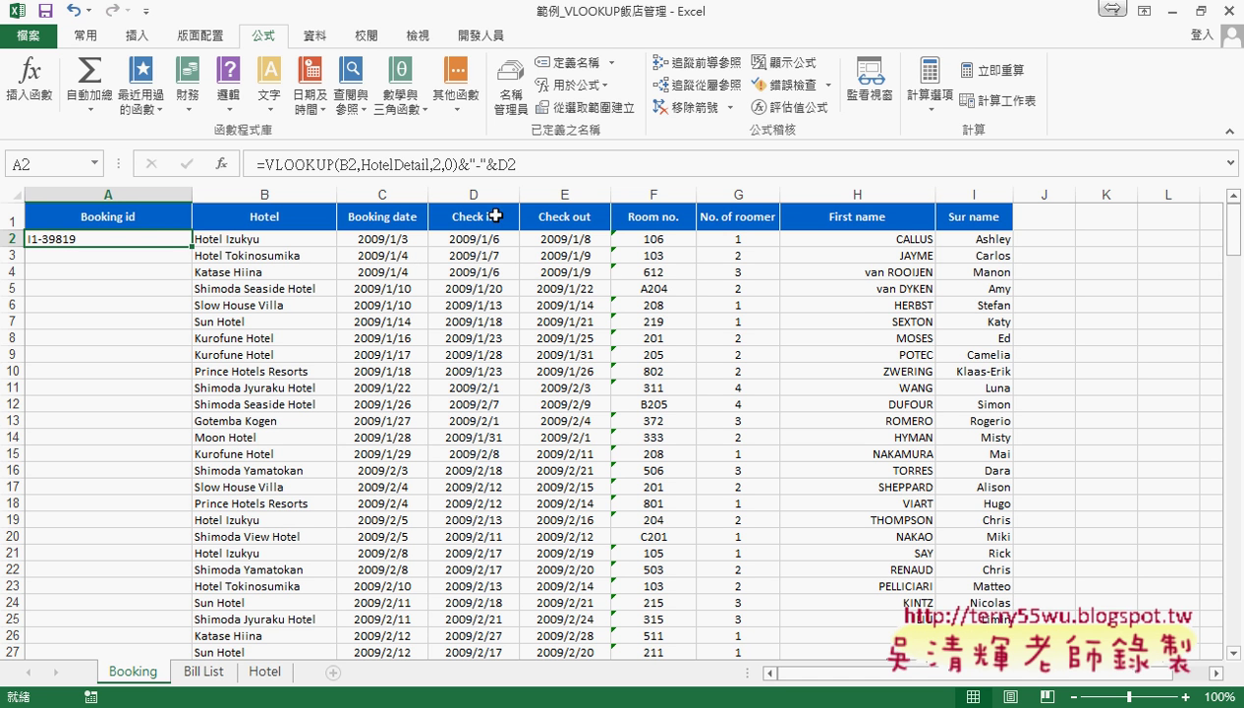
pyautogui.click(498, 164)
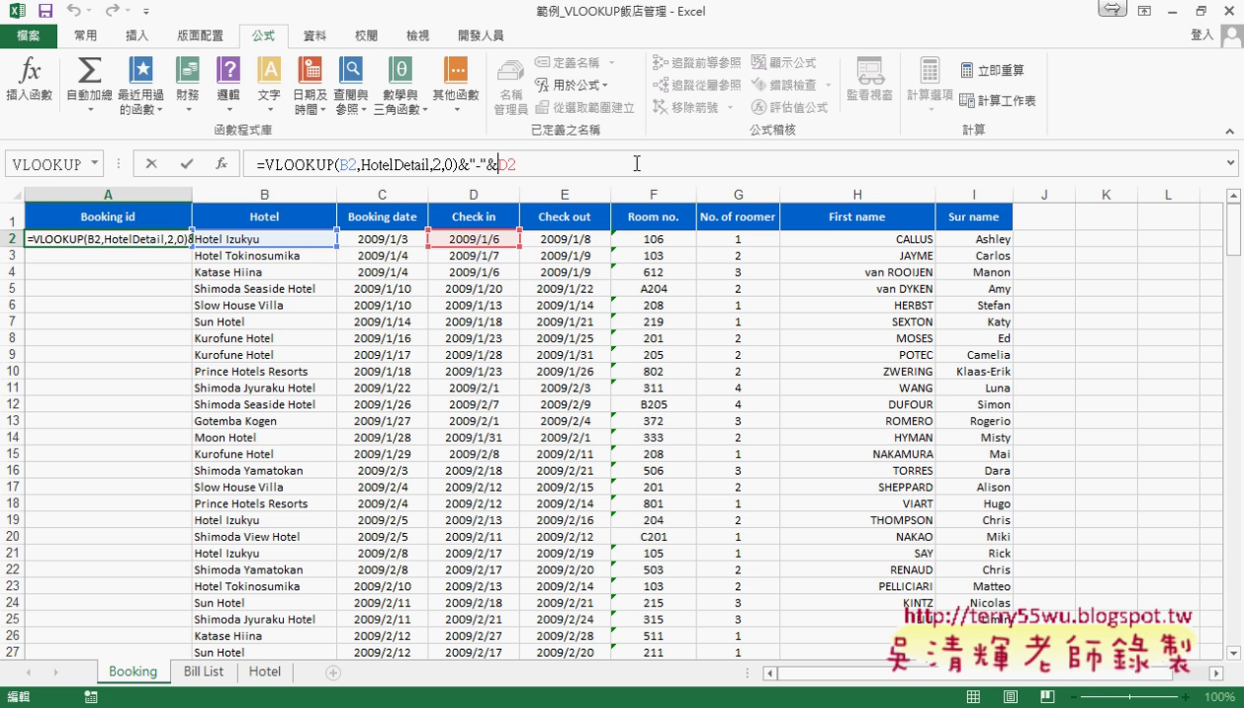
pyautogui.write('te')
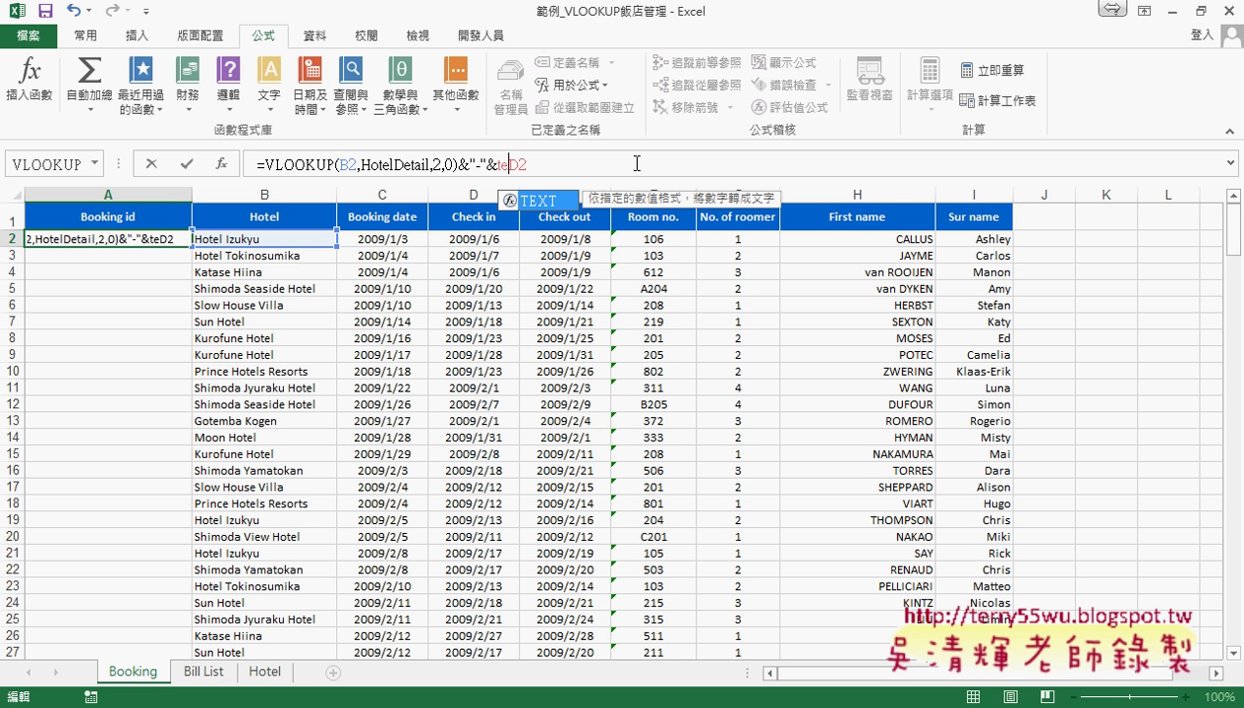
pyautogui.write('xt(')
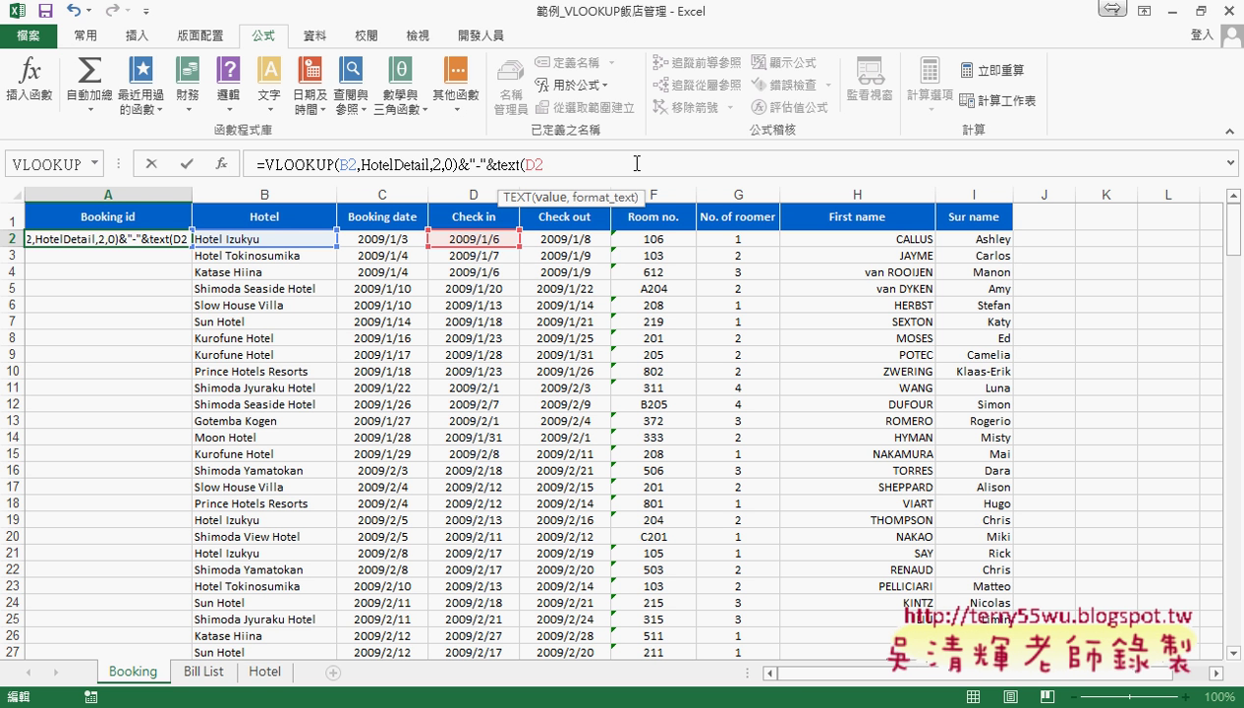
pyautogui.write(',"')
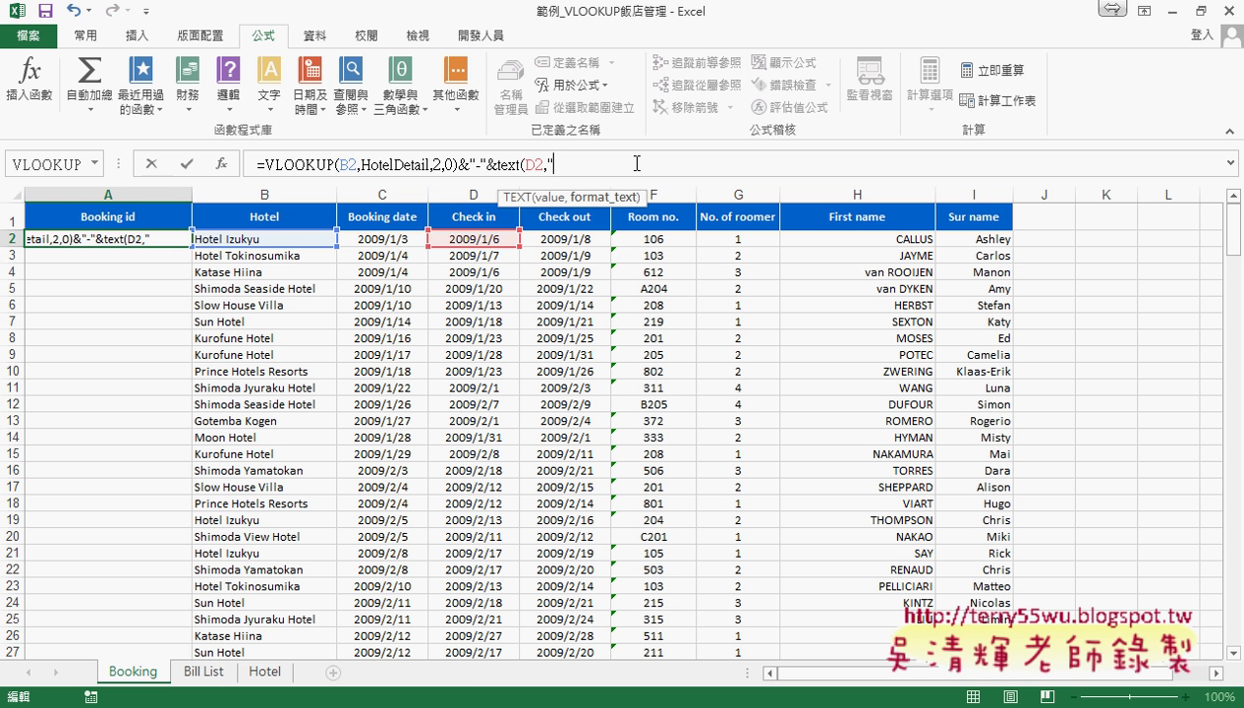
pyautogui.write('"')
pyautogui.press('Left')
pyautogui.write('MM')
pyautogui.write('DD"')
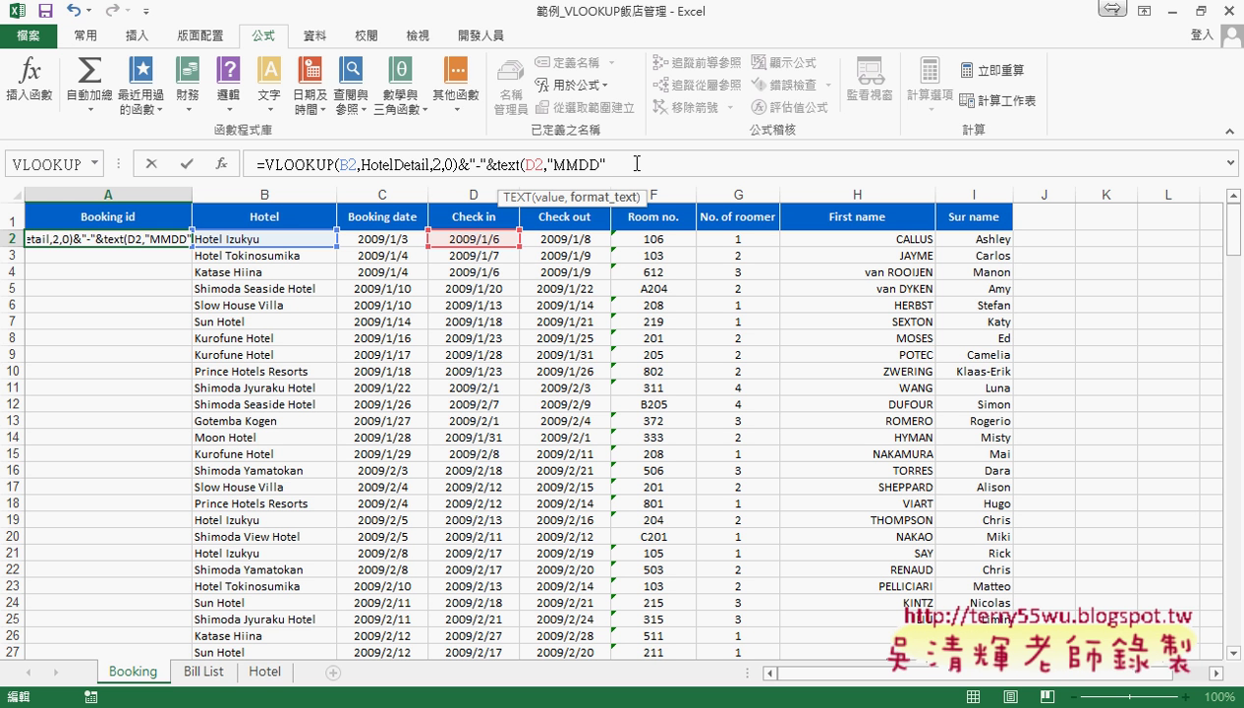
pyautogui.write(')')
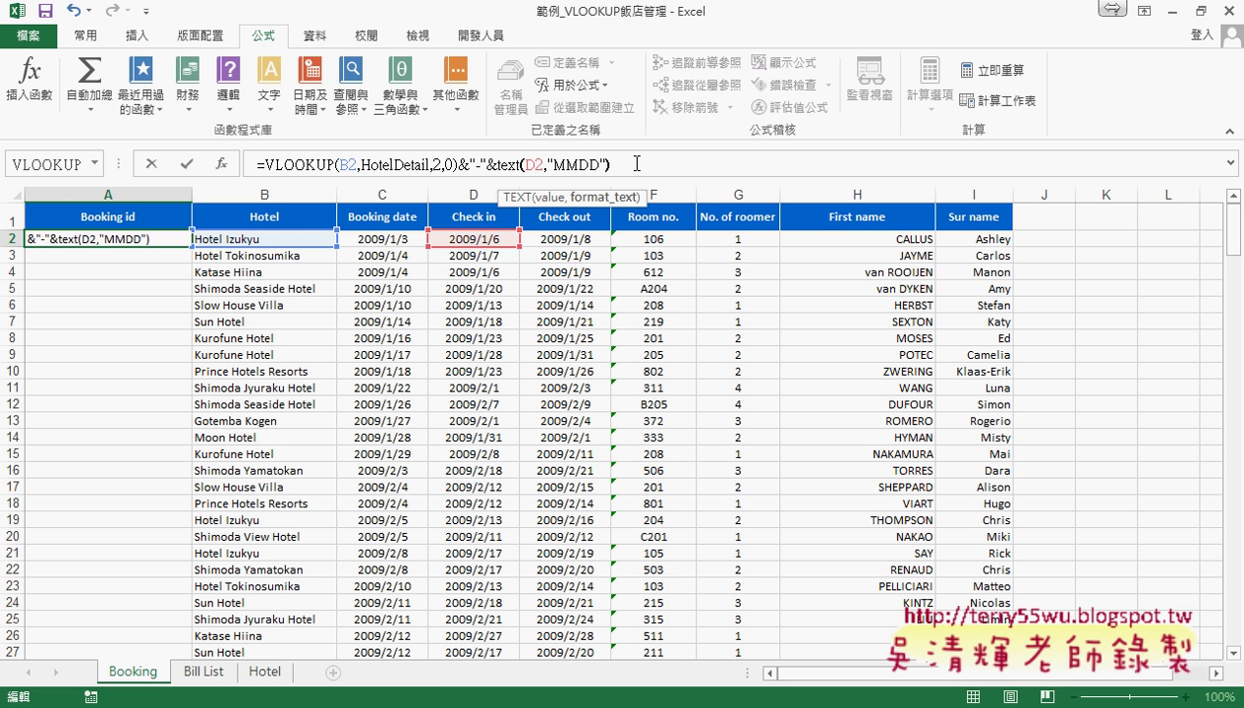
pyautogui.click(189, 164)
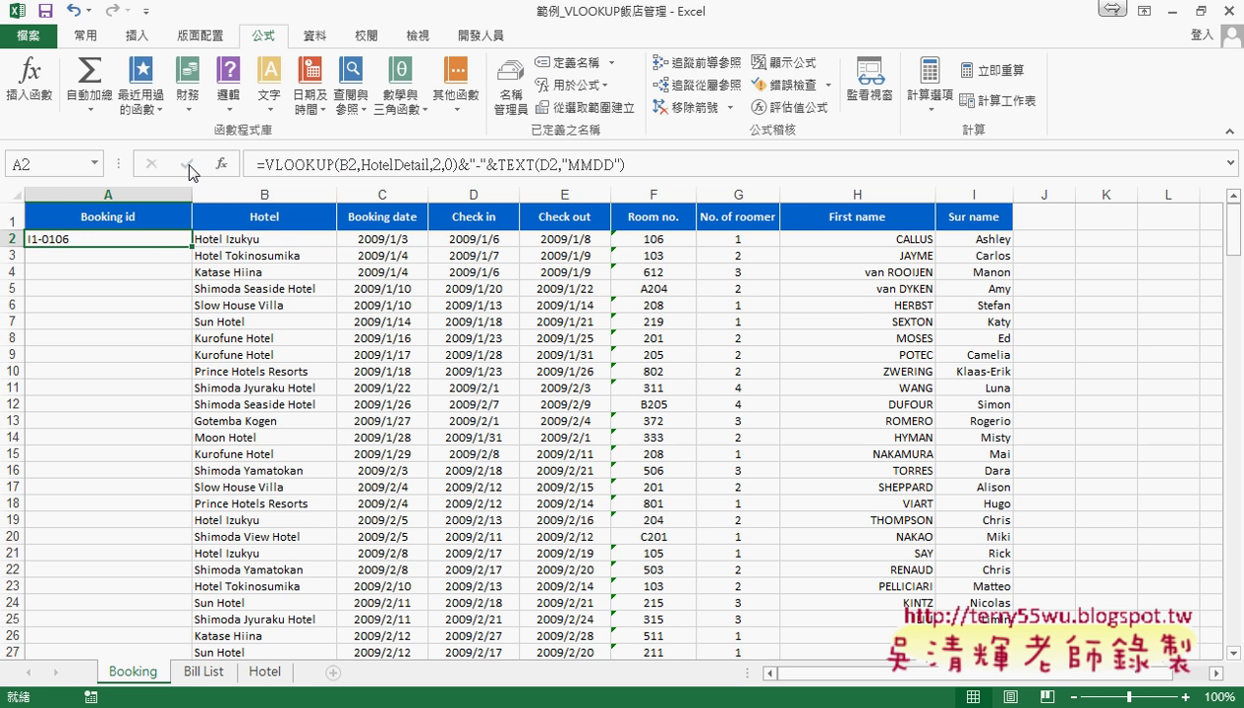
pyautogui.click(517, 164)
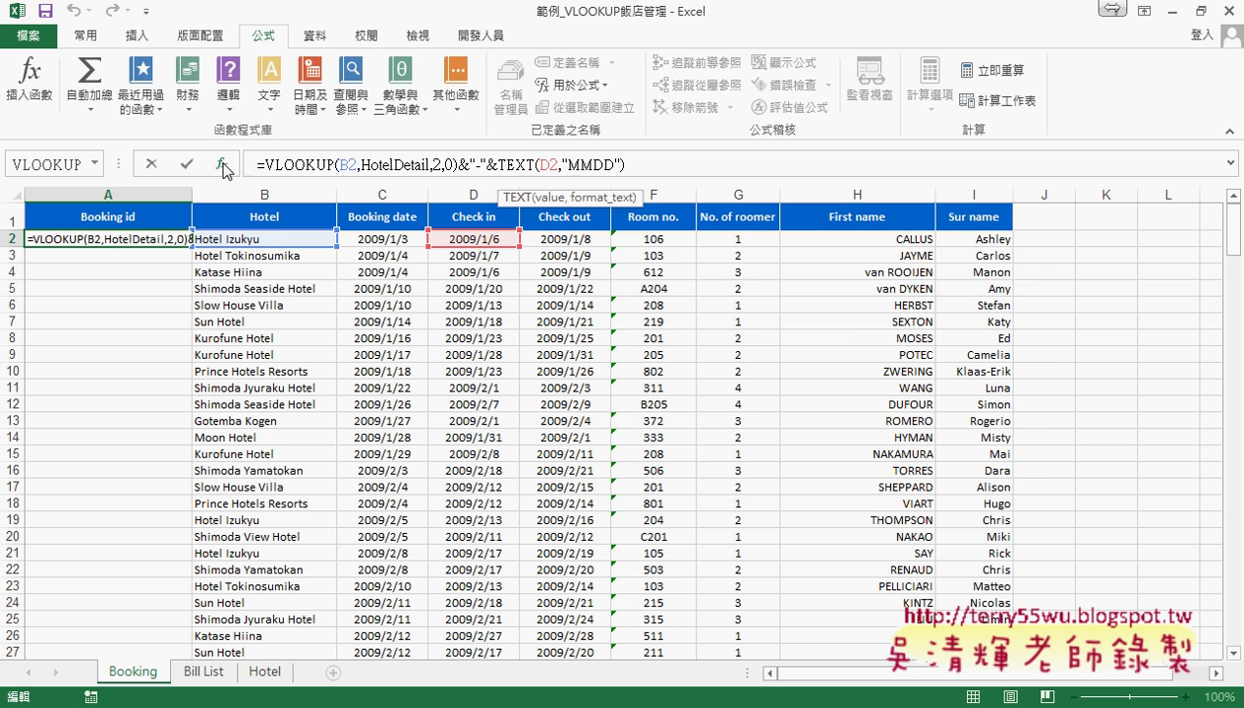
# Show the TEXT arguments (D2, "MMDD") and open its help page to study the date format example
pyautogui.click(225, 166)
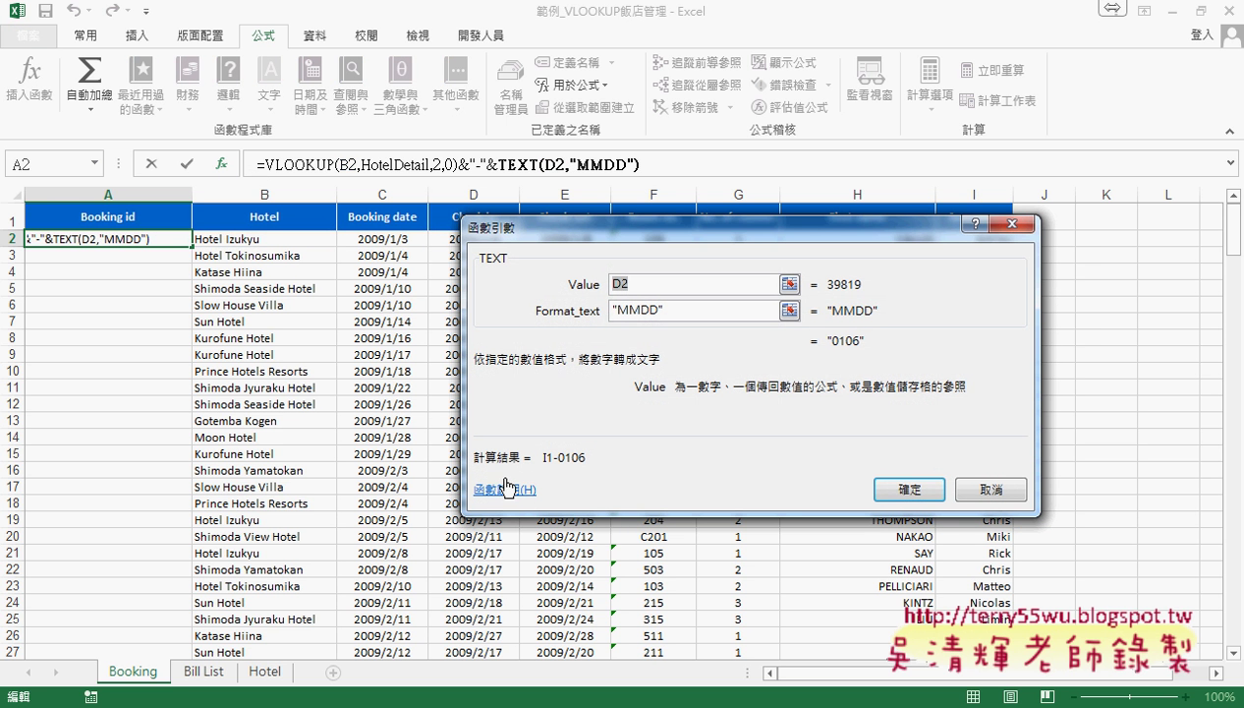
pyautogui.click(508, 501)
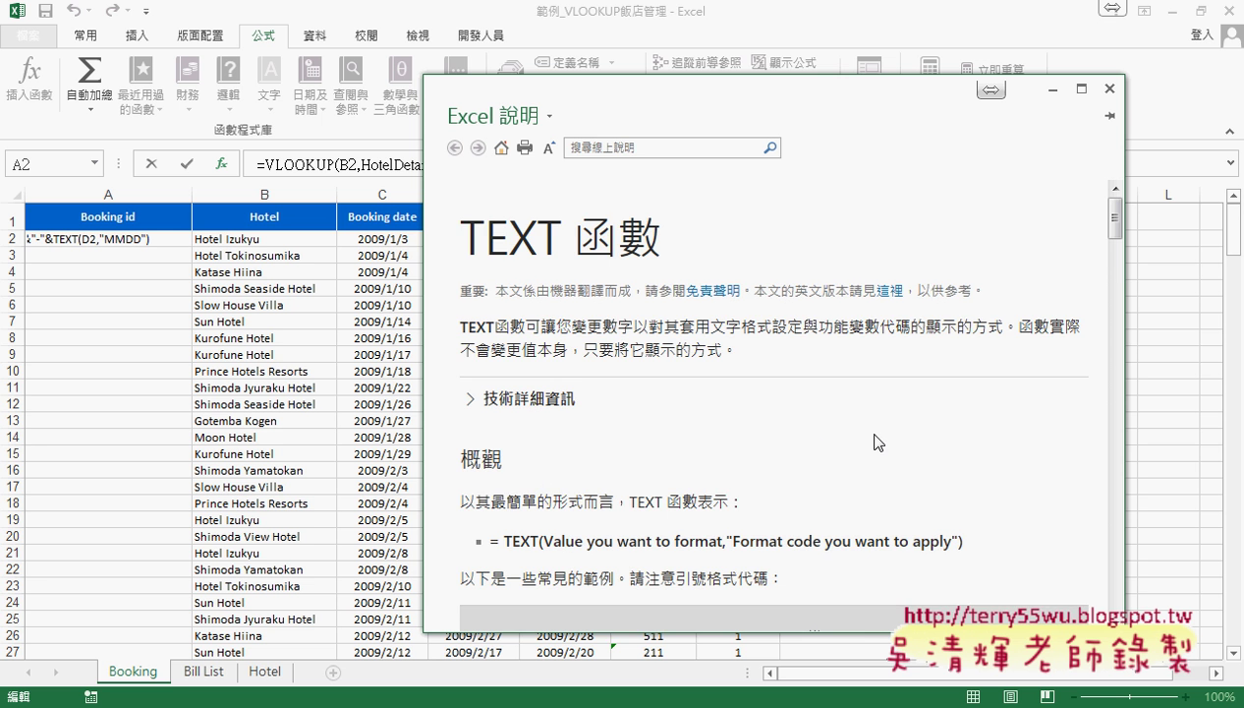
pyautogui.scroll(-5, 870, 438)
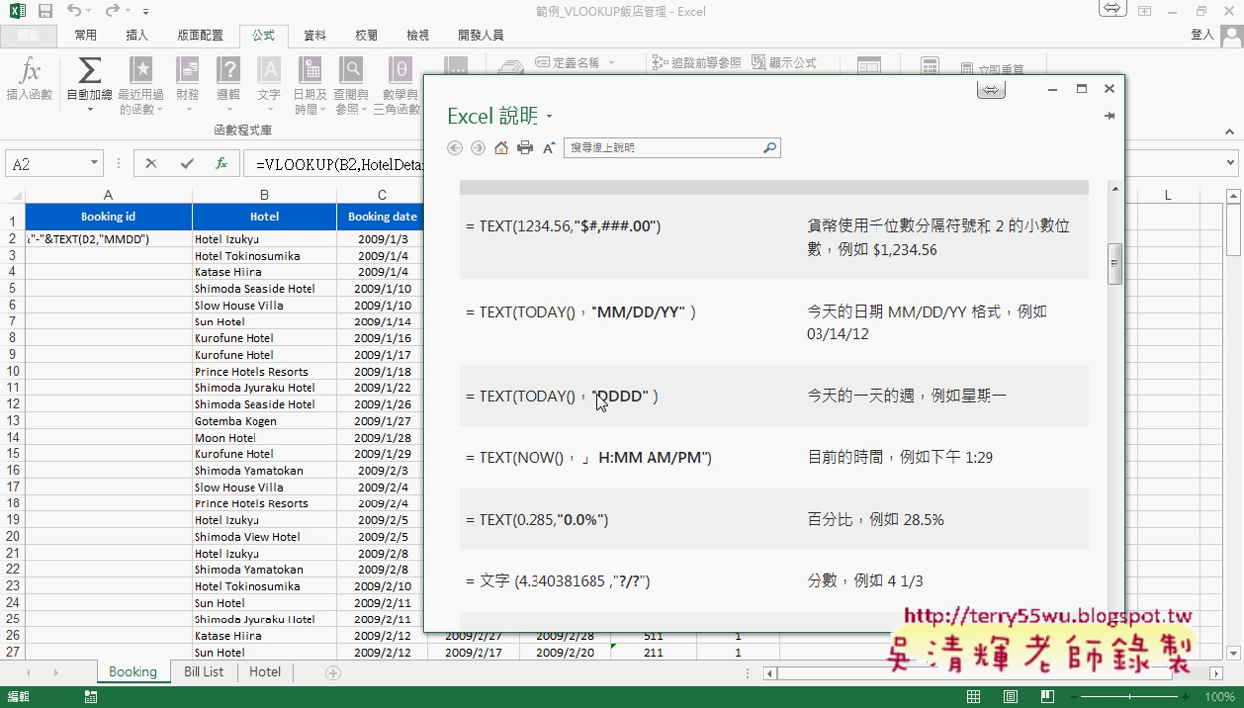
pyautogui.moveTo(633, 311); pyautogui.dragTo(700, 312)
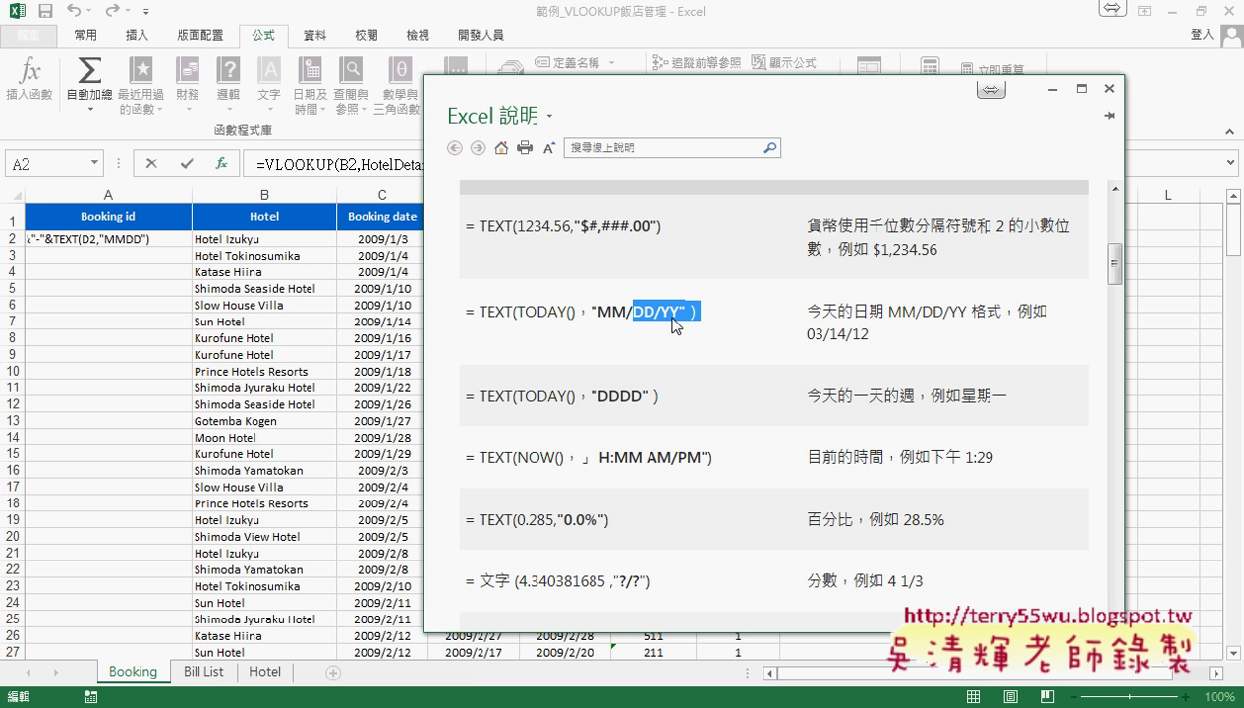
pyautogui.click(618, 316)
pyautogui.doubleClick(811, 335)
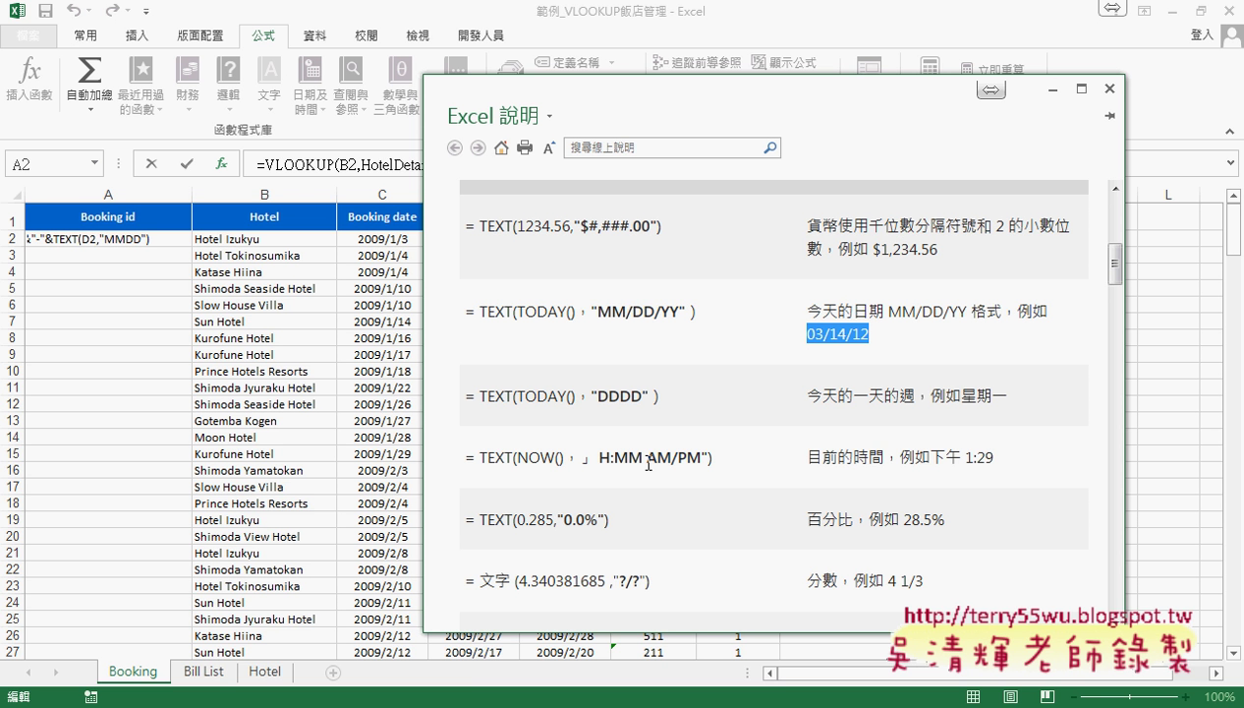
# Read through the TEXT format codes in the help article, then close it
pyautogui.scroll(-1, 648, 462)
pyautogui.scroll(-1, 710, 476)
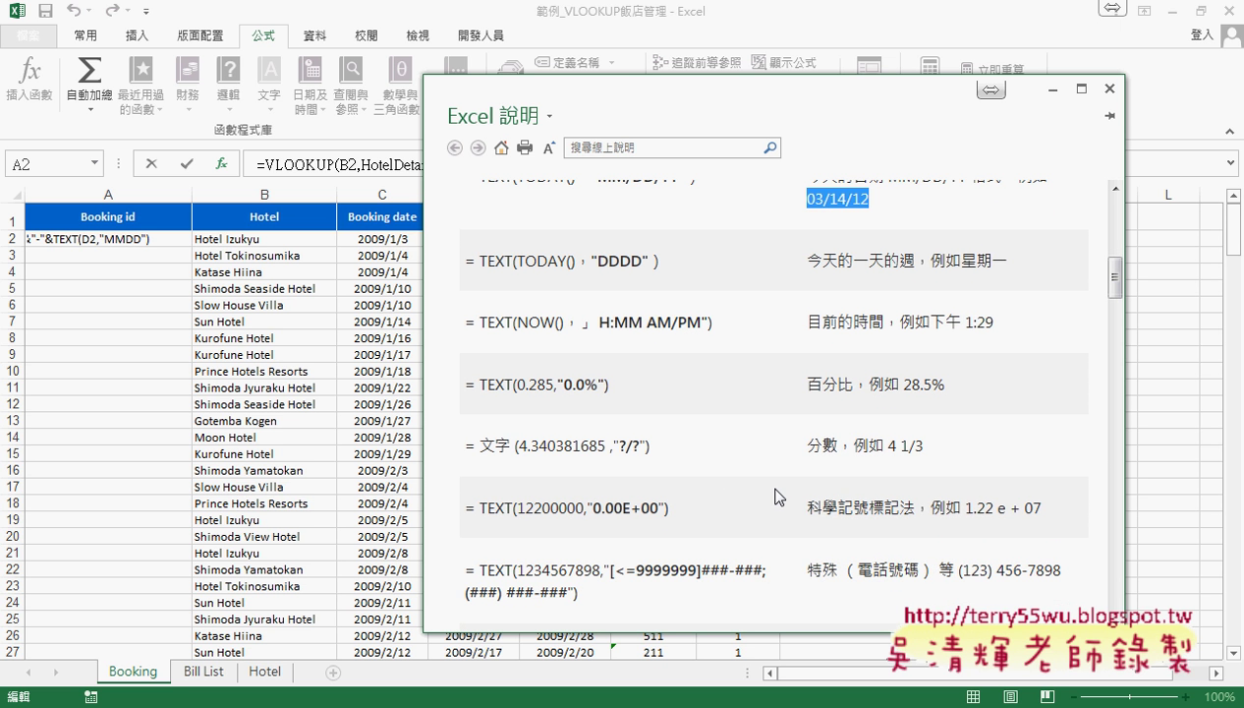
pyautogui.scroll(-1, 776, 496)
pyautogui.scroll(-3, 776, 496)
pyautogui.scroll(-1, 777, 497)
pyautogui.scroll(-3, 777, 496)
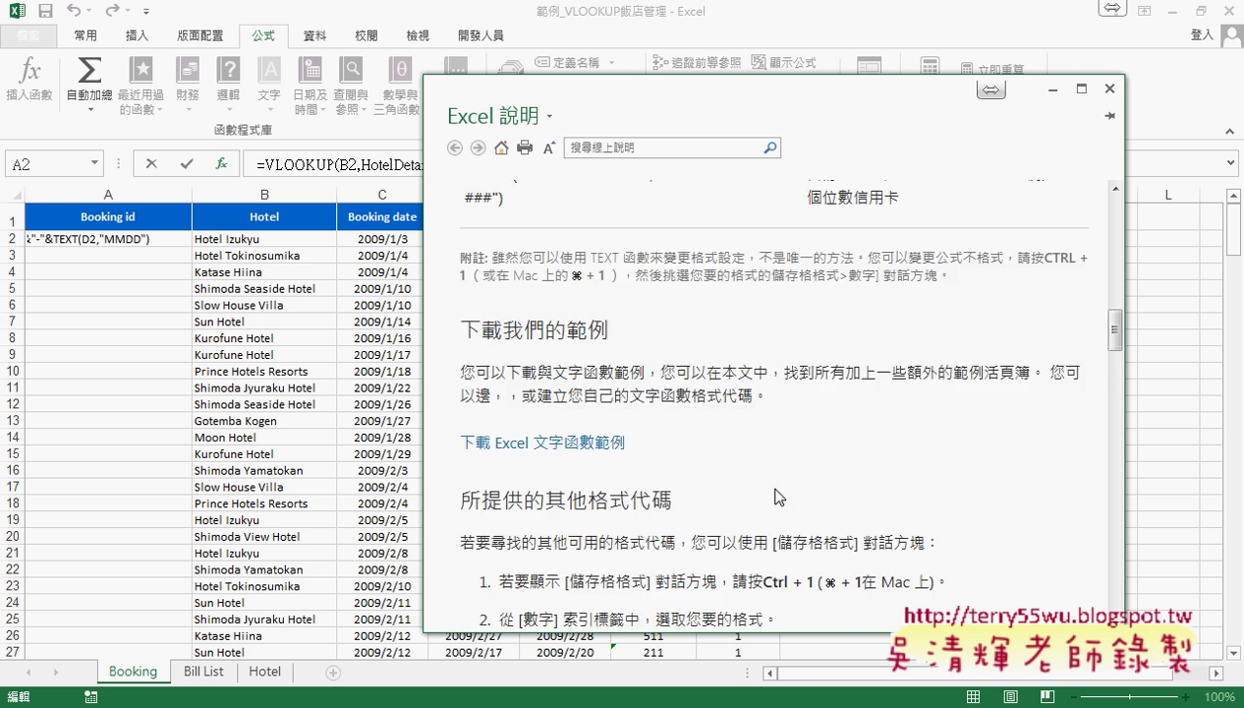
pyautogui.scroll(-4, 777, 497)
pyautogui.scroll(-5, 776, 496)
pyautogui.scroll(-1, 777, 497)
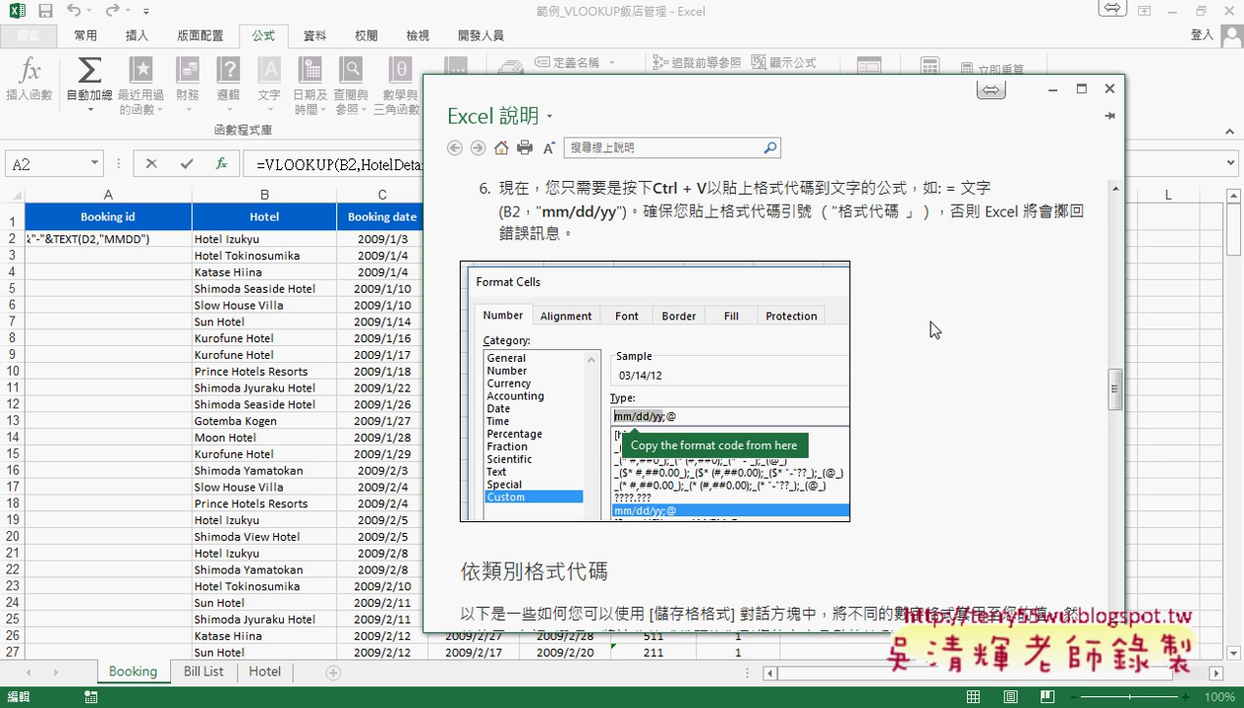
pyautogui.click(1110, 91)
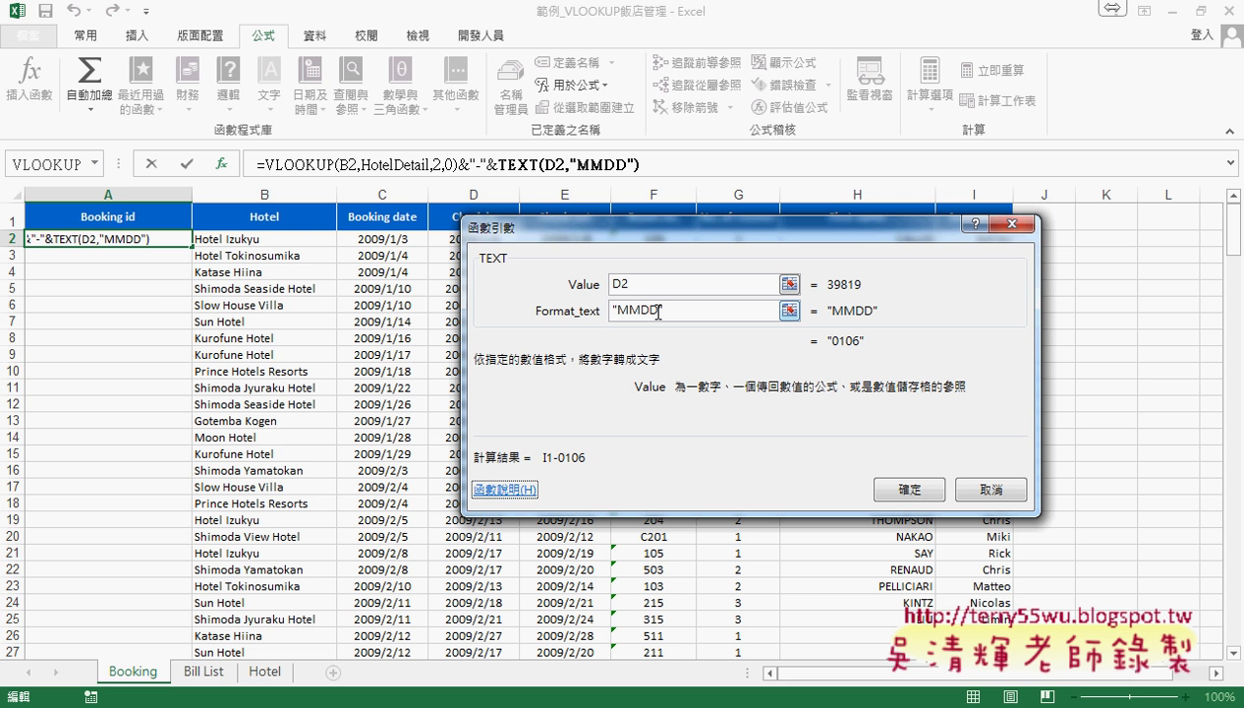
# Confirm TEXT and append &"-"&E2-D2+1 to add the night count, showing I1-0106-3
pyautogui.click(924, 486)
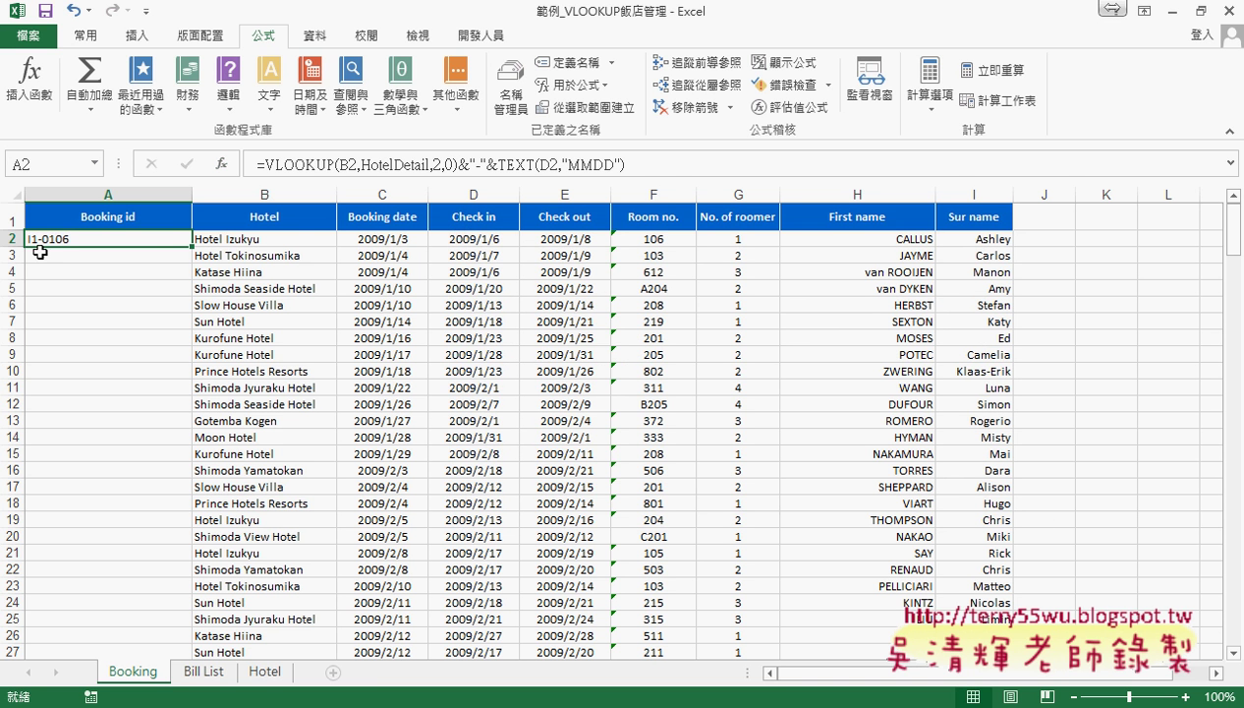
pyautogui.click(648, 174)
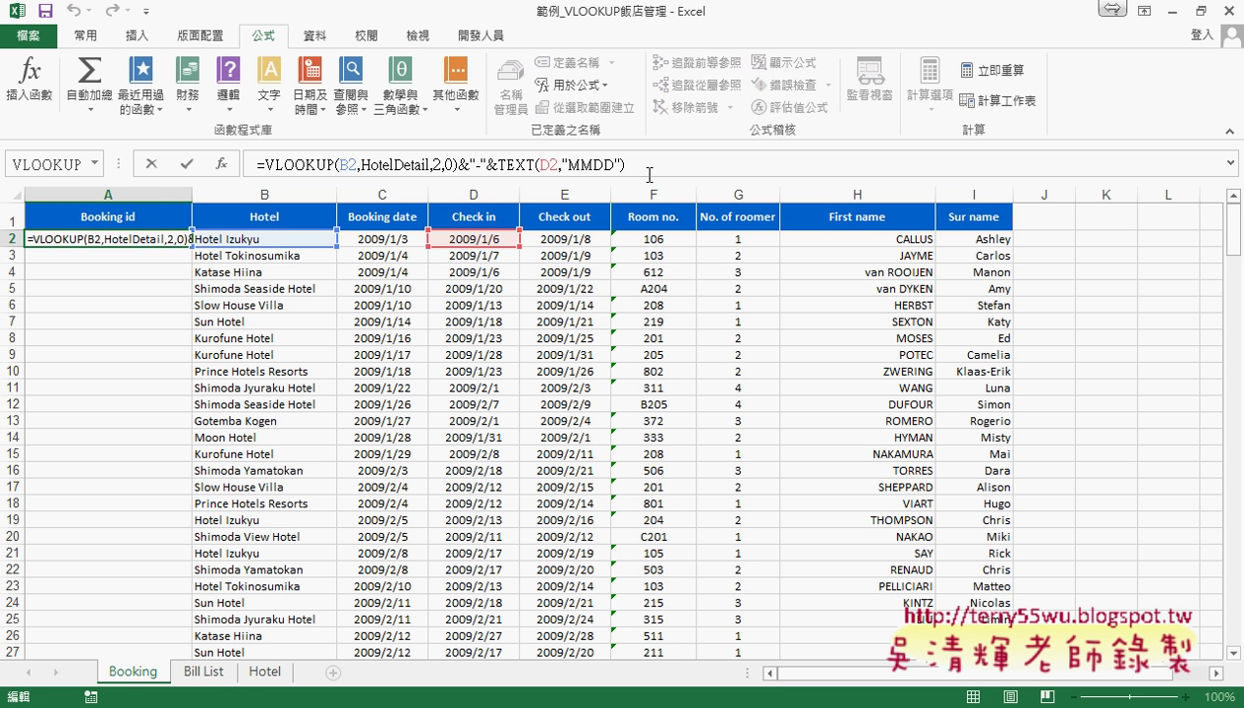
pyautogui.write('&"-')
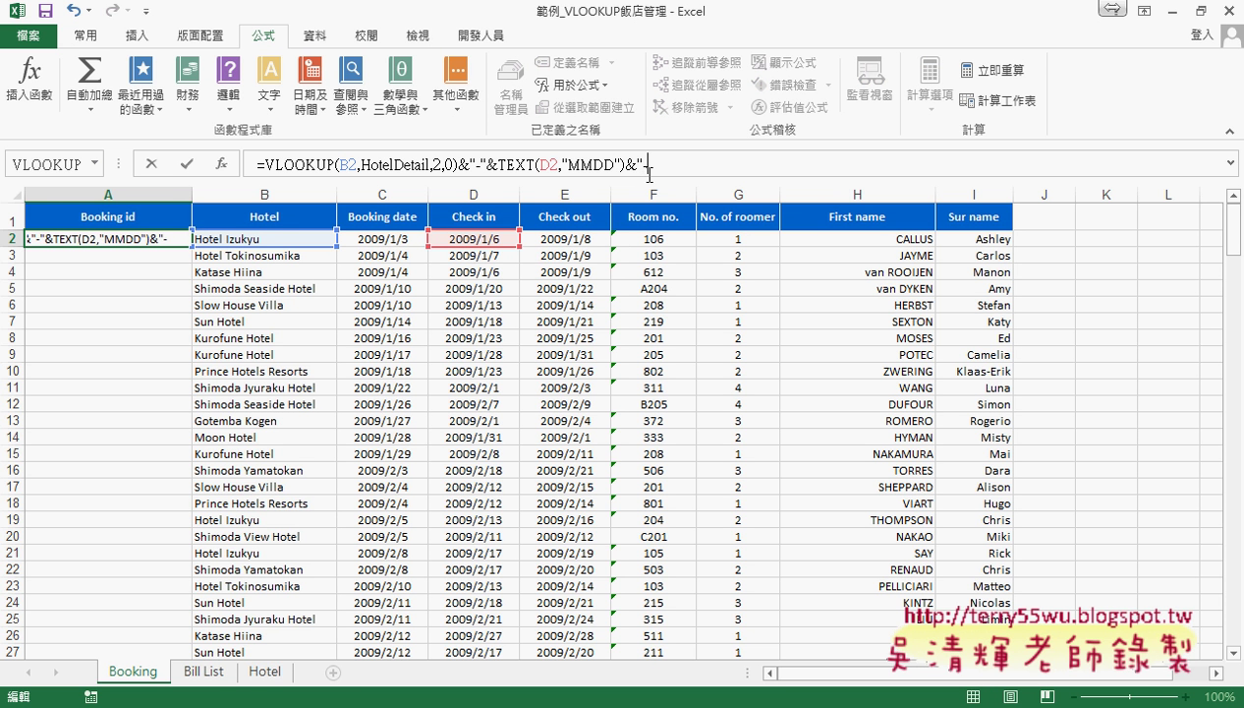
pyautogui.write('"')
pyautogui.write('&')
pyautogui.click(573, 249)
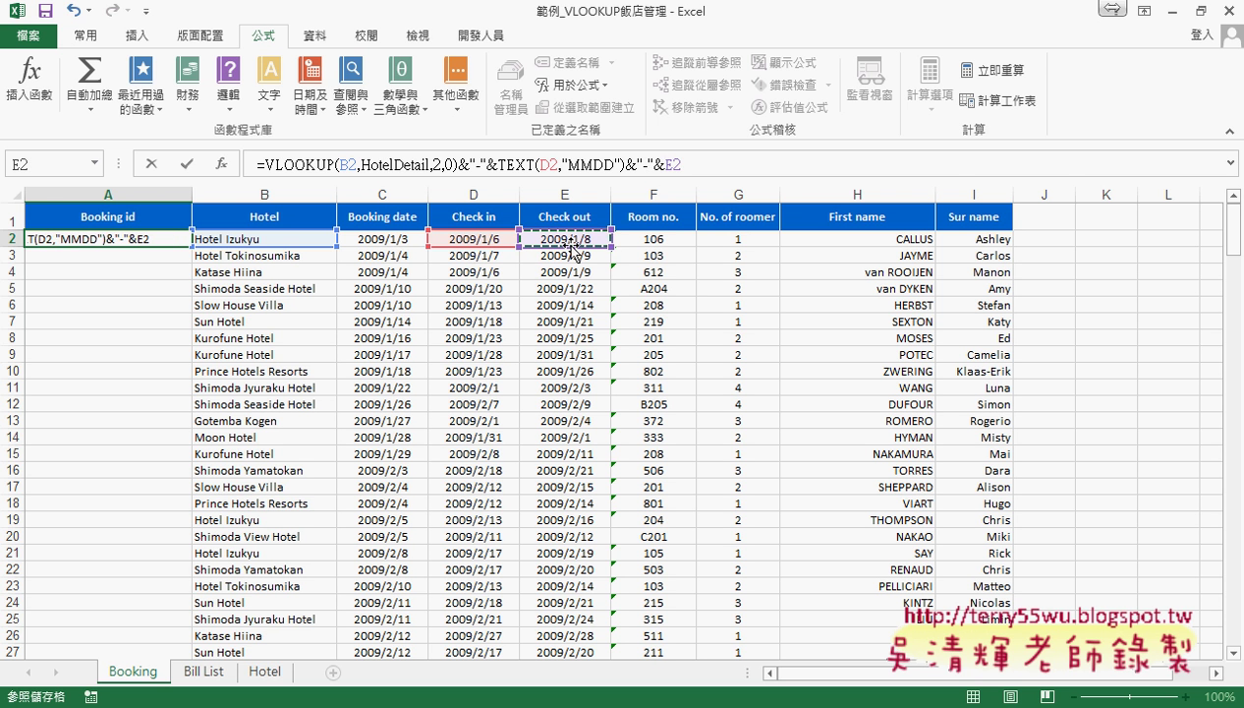
pyautogui.write('-')
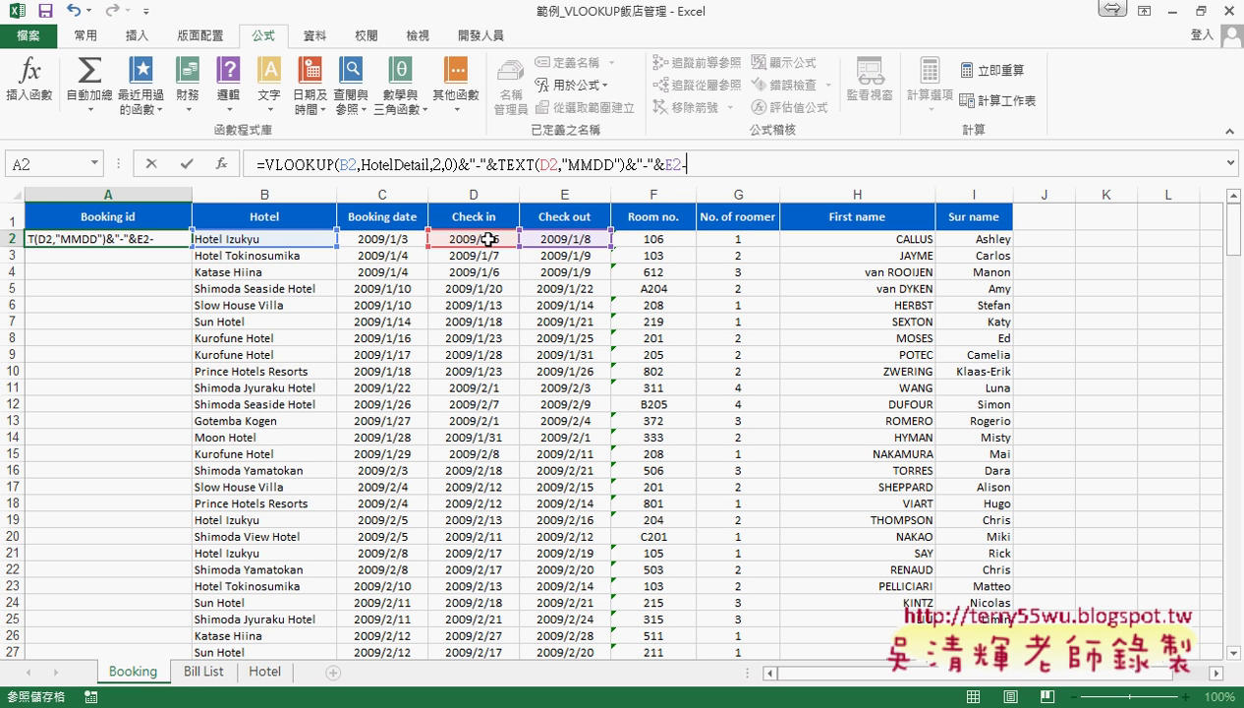
pyautogui.click(489, 239)
pyautogui.write('+1')
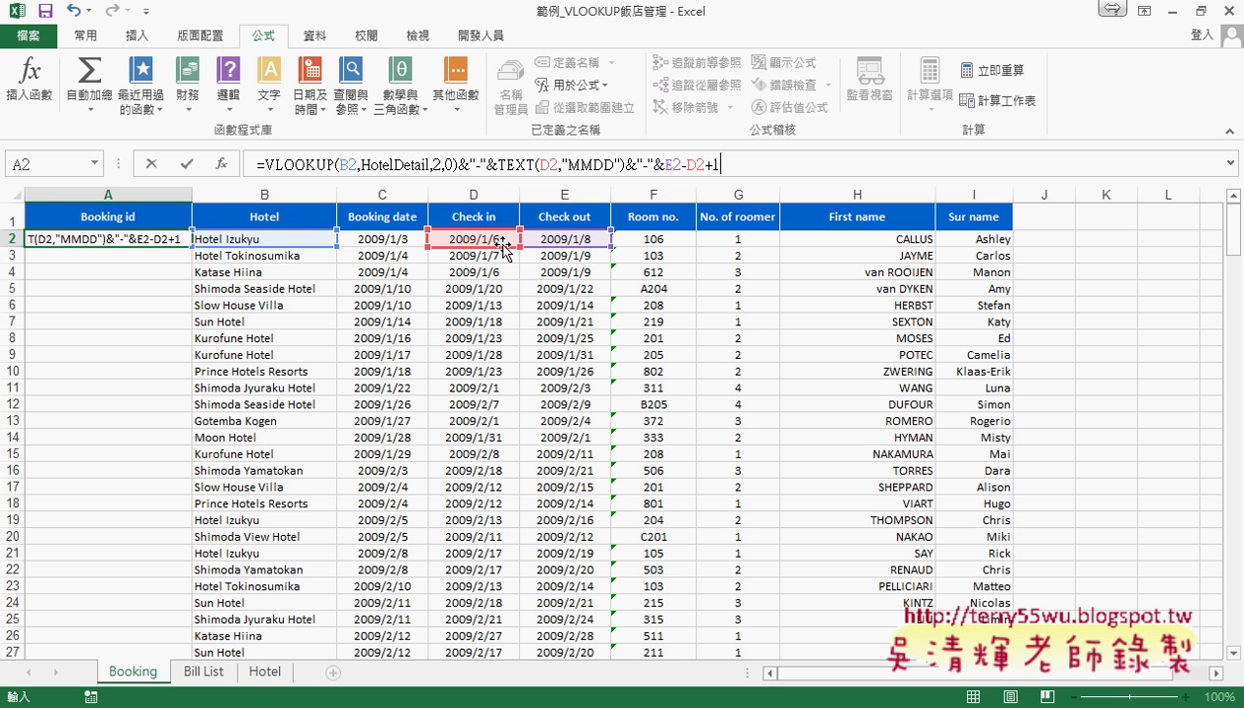
pyautogui.click(190, 167)
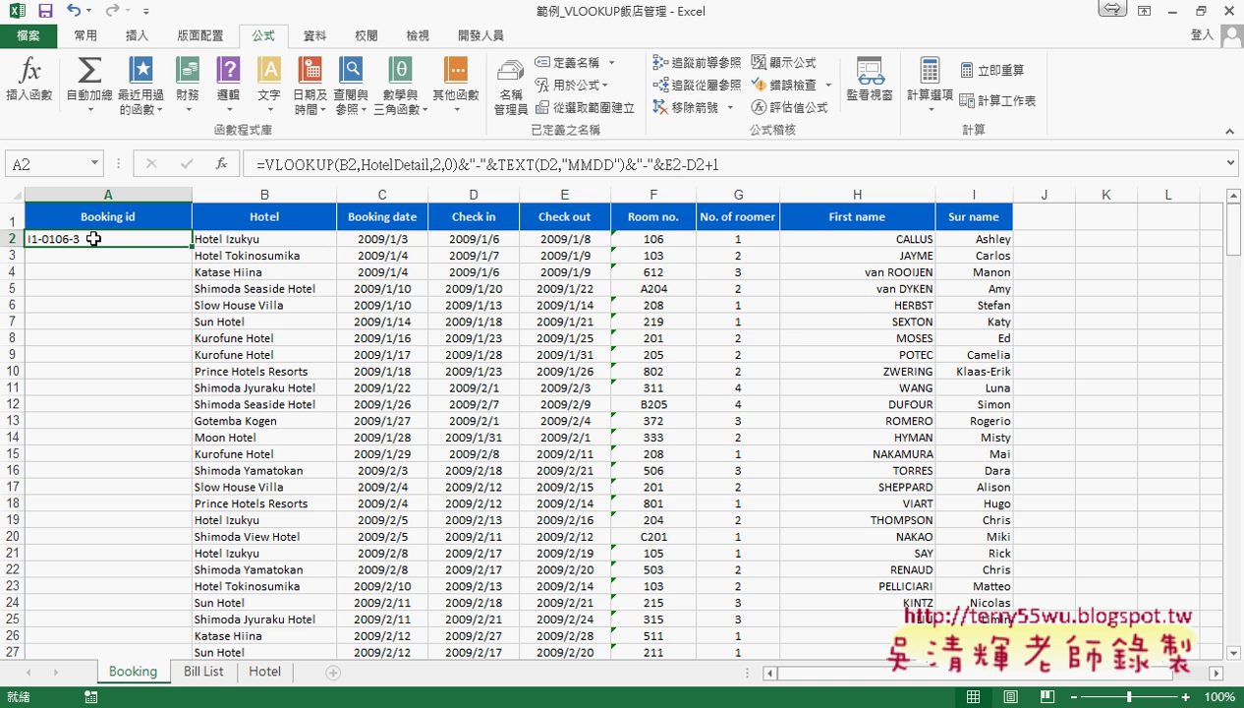
# Append &"-"&H2 so the Booking id ends with the guest's first name
pyautogui.click(732, 169)
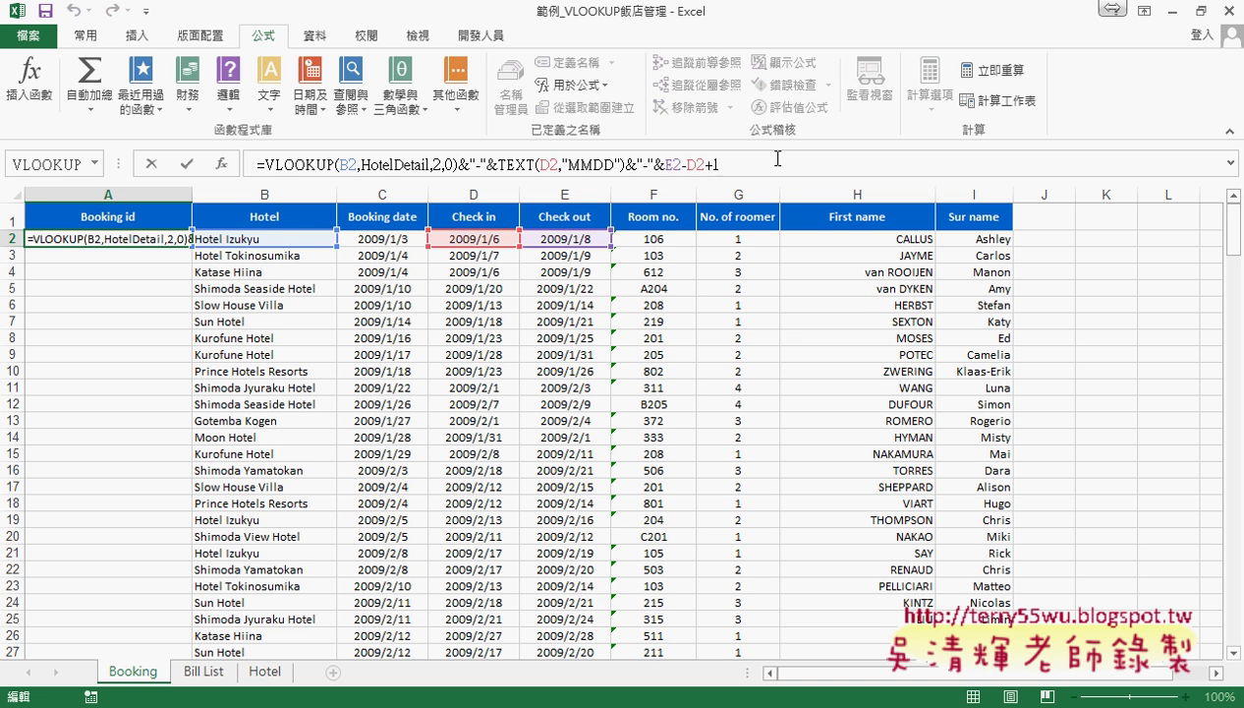
pyautogui.write('&"')
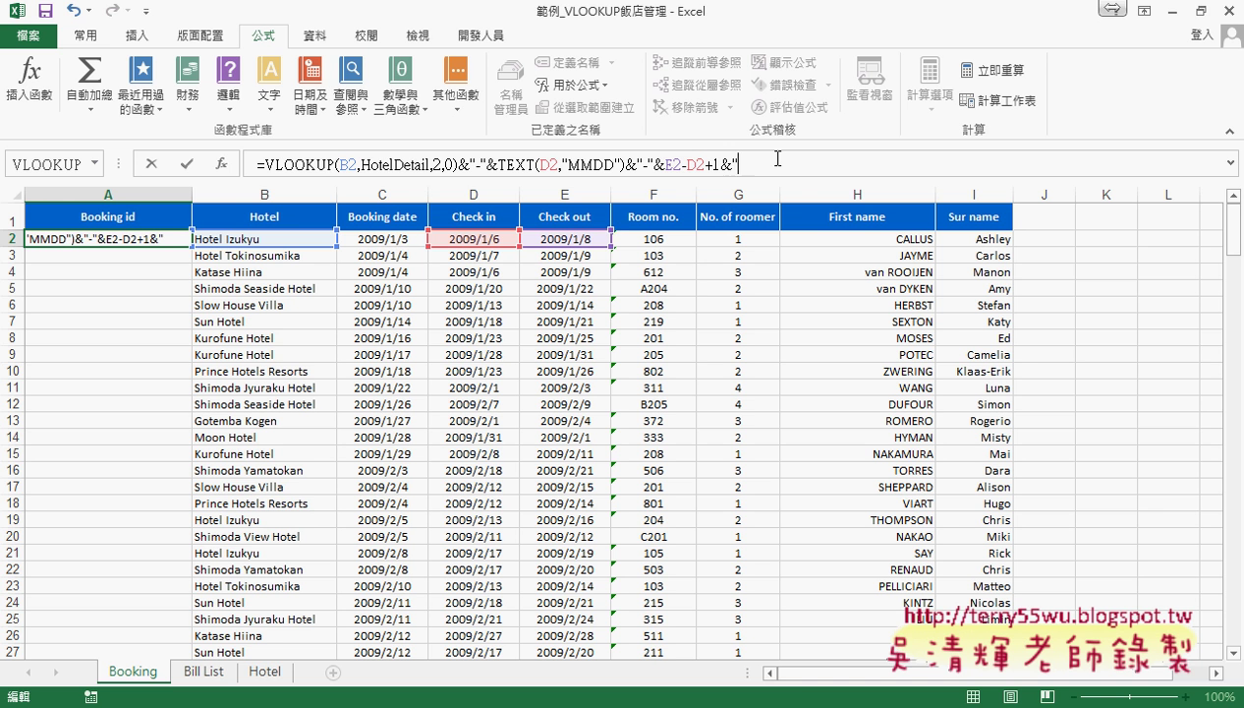
pyautogui.write('-"')
pyautogui.write('&')
pyautogui.click(903, 241)
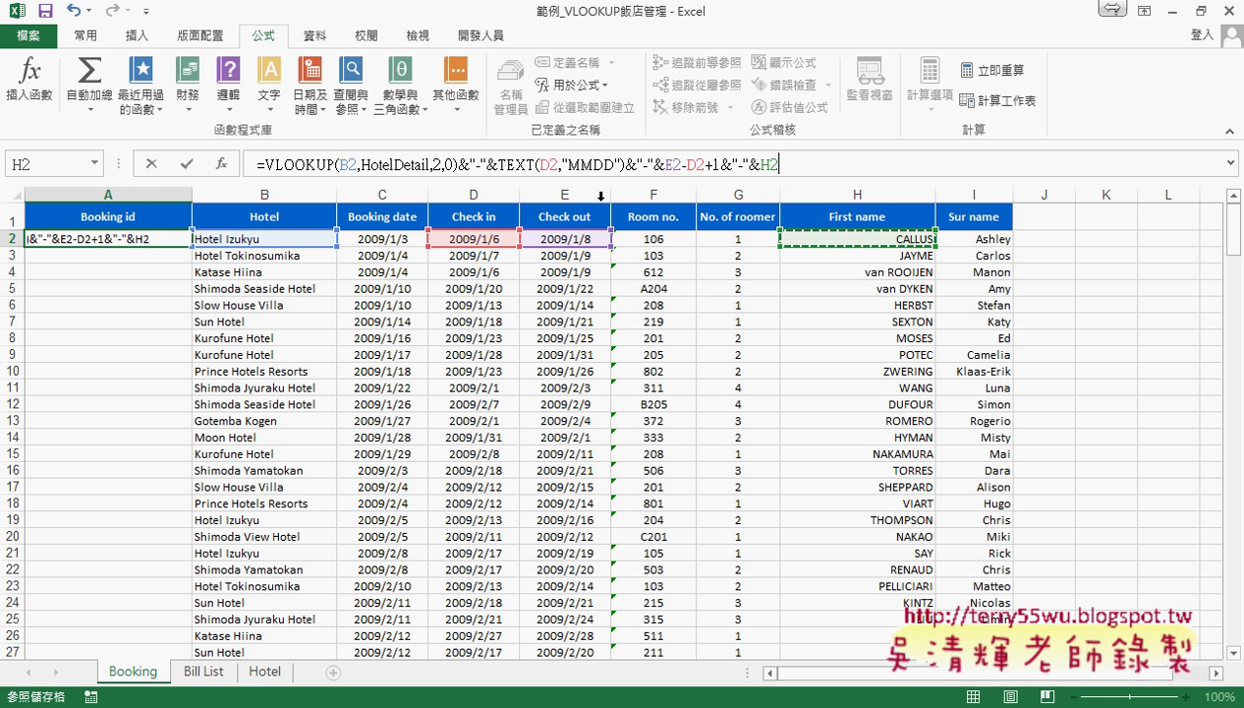
pyautogui.click(186, 164)
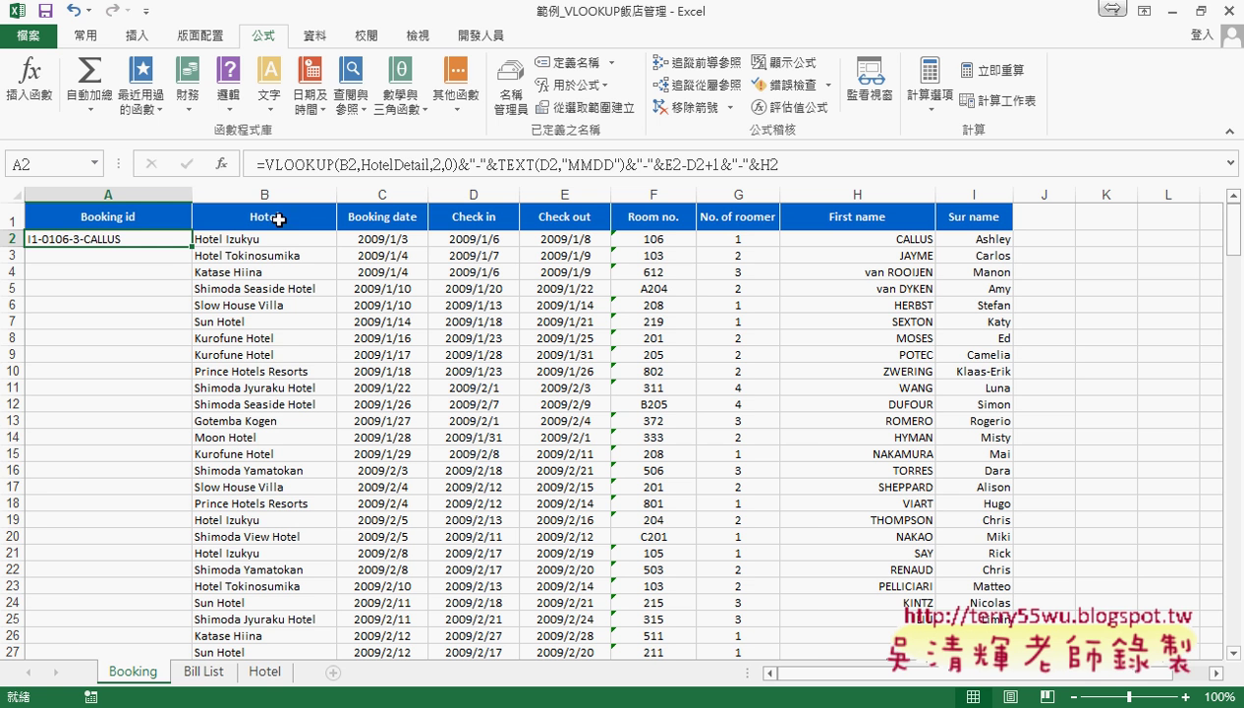
pyautogui.click(202, 674)
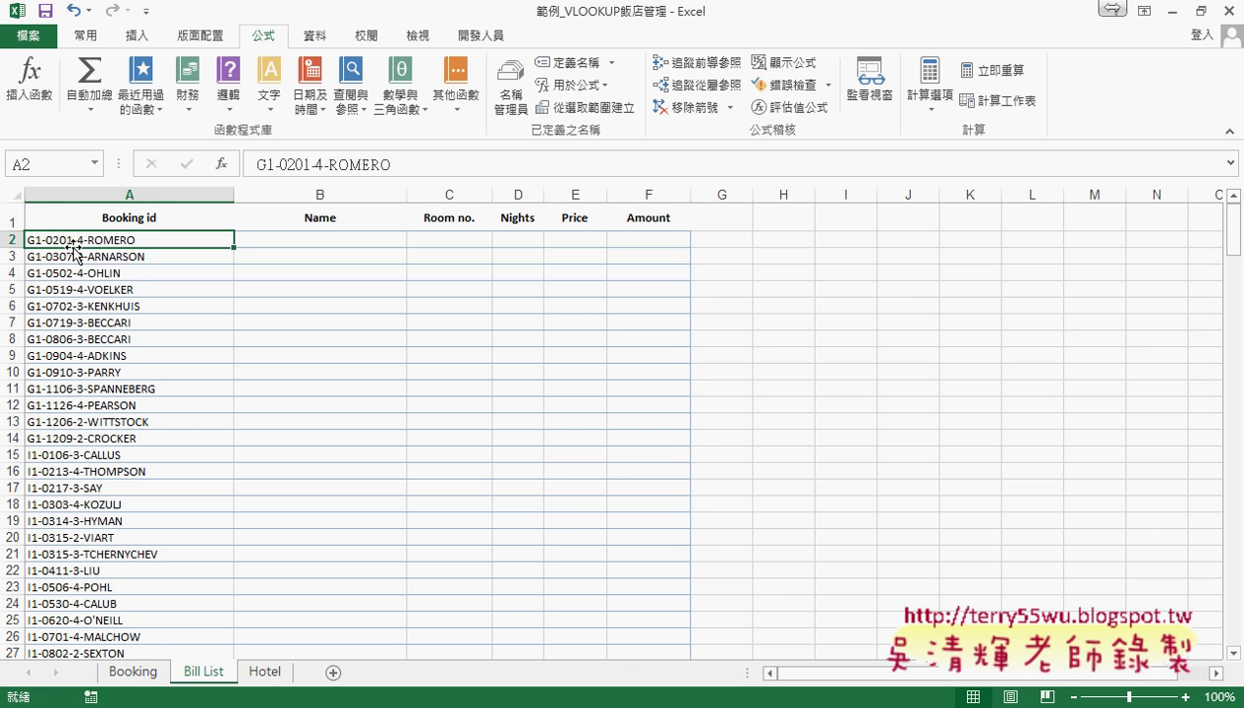
pyautogui.click(143, 676)
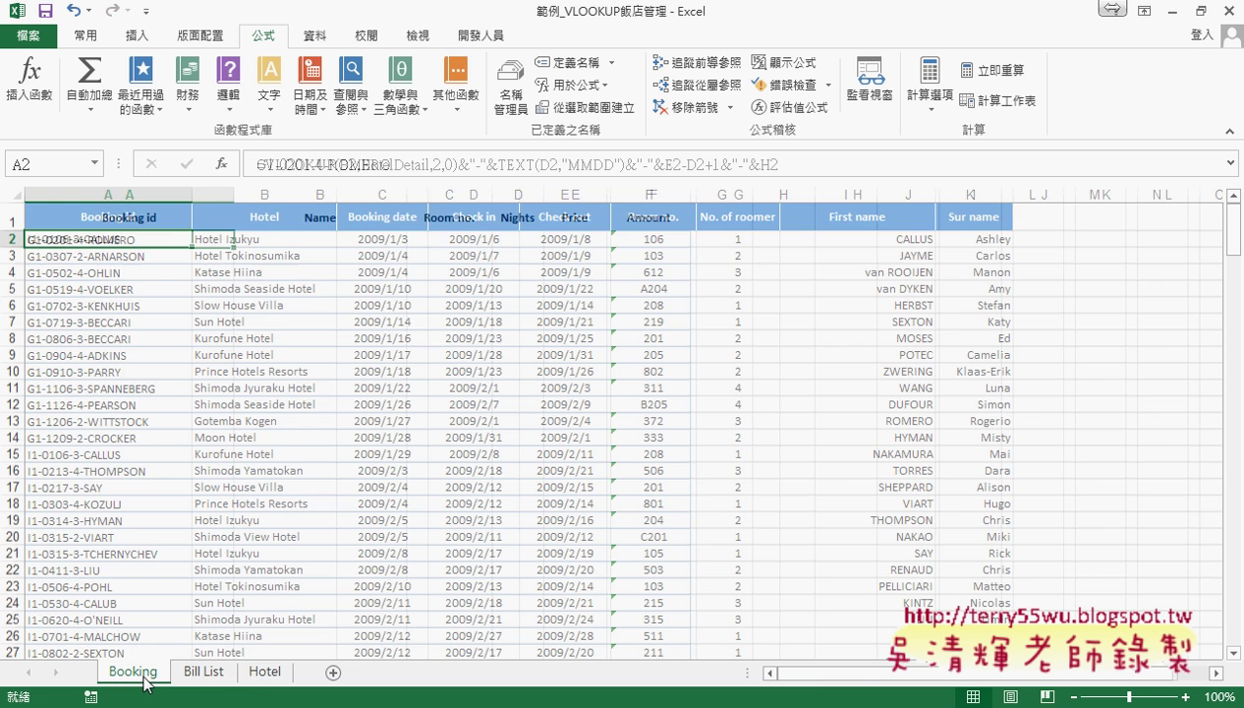
pyautogui.hotkey('alt', 'Tab')
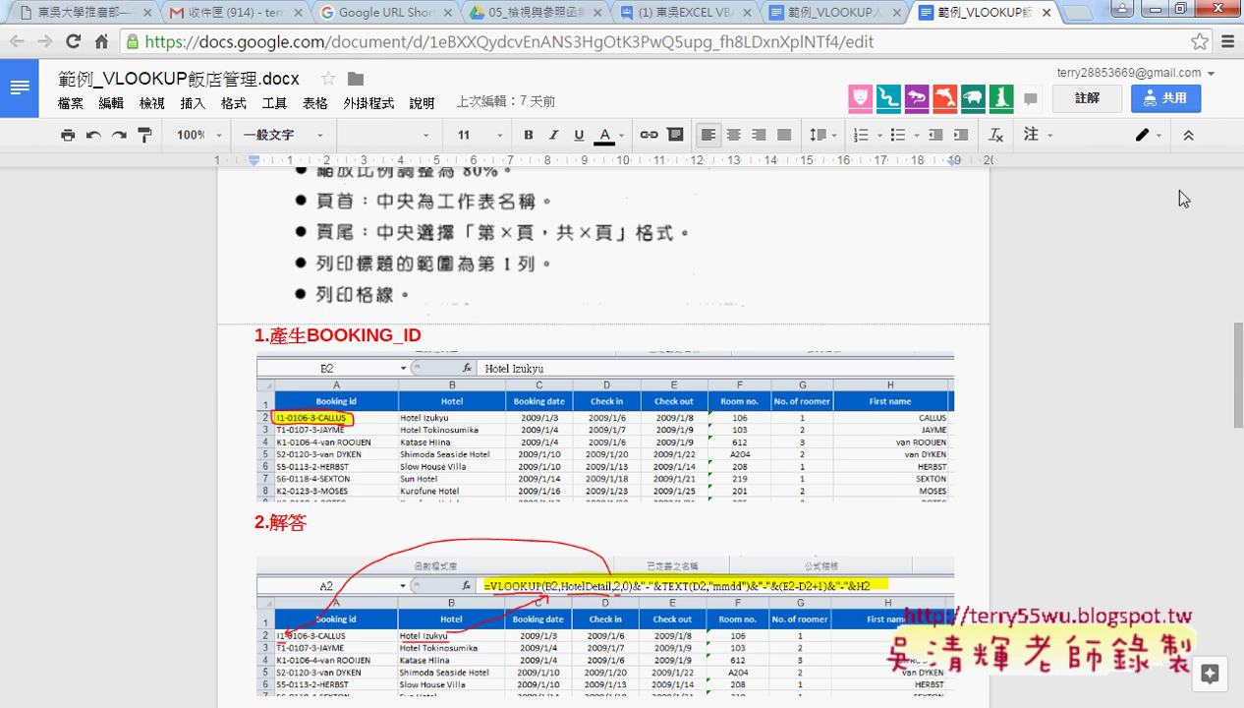
pyautogui.click(1147, 9)
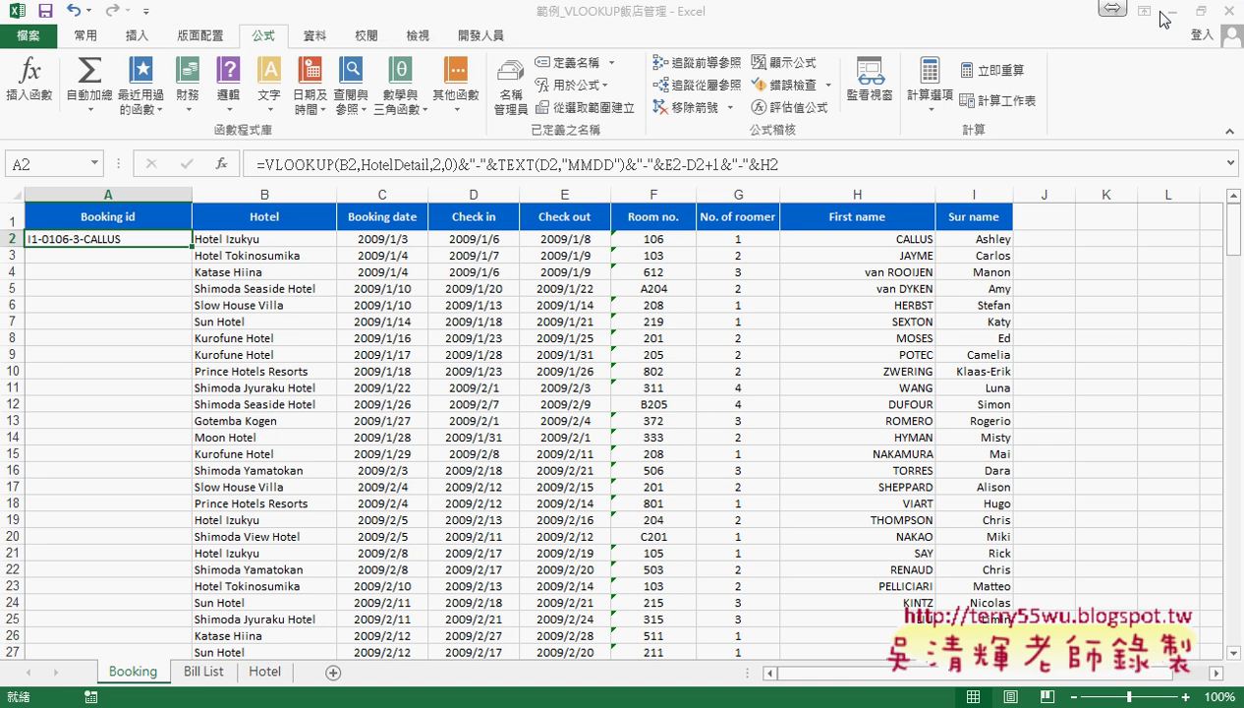
# Fill the A2 formula down column A so each booking gets an id like T1-0107-3
pyautogui.doubleClick(193, 247)
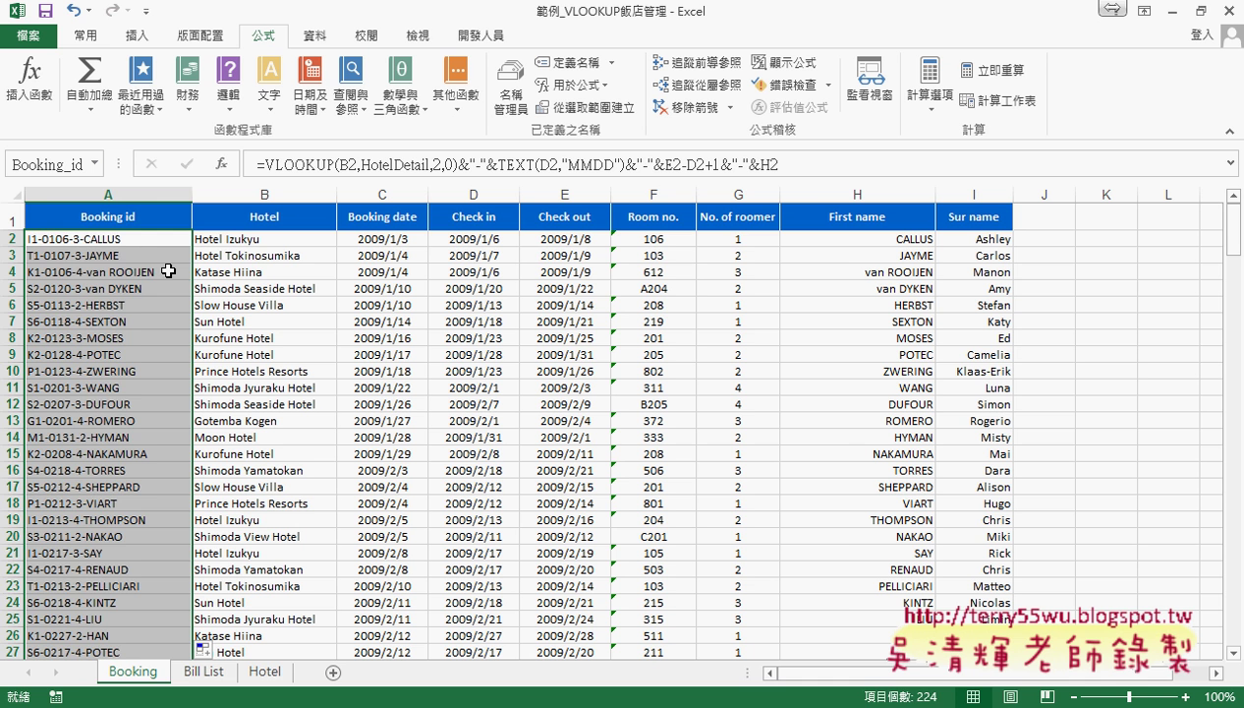
pyautogui.click(148, 240)
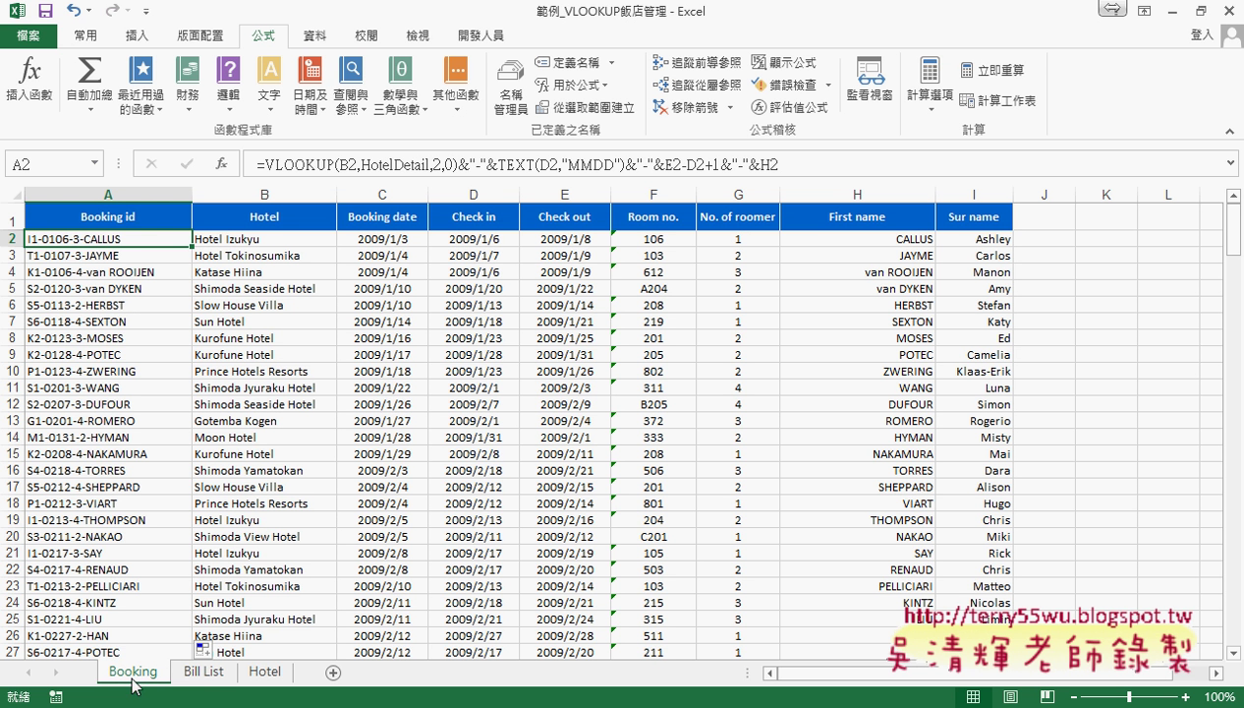
pyautogui.click(204, 671)
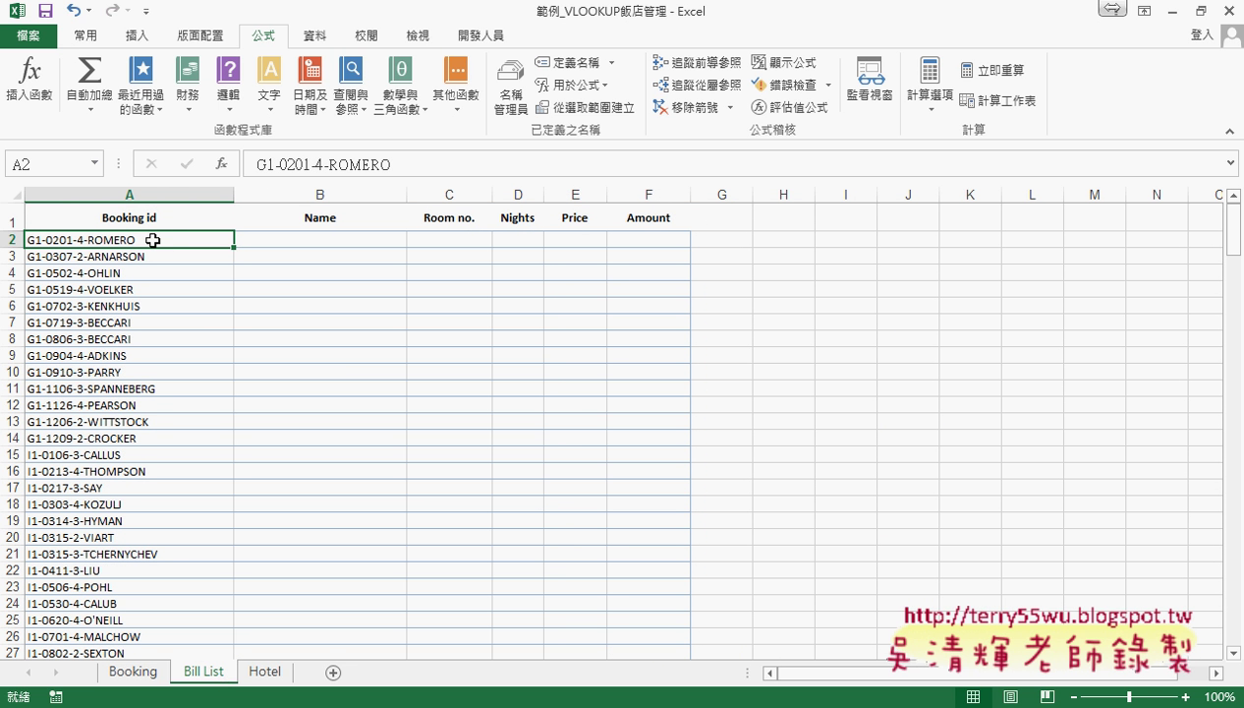
pyautogui.click(320, 241)
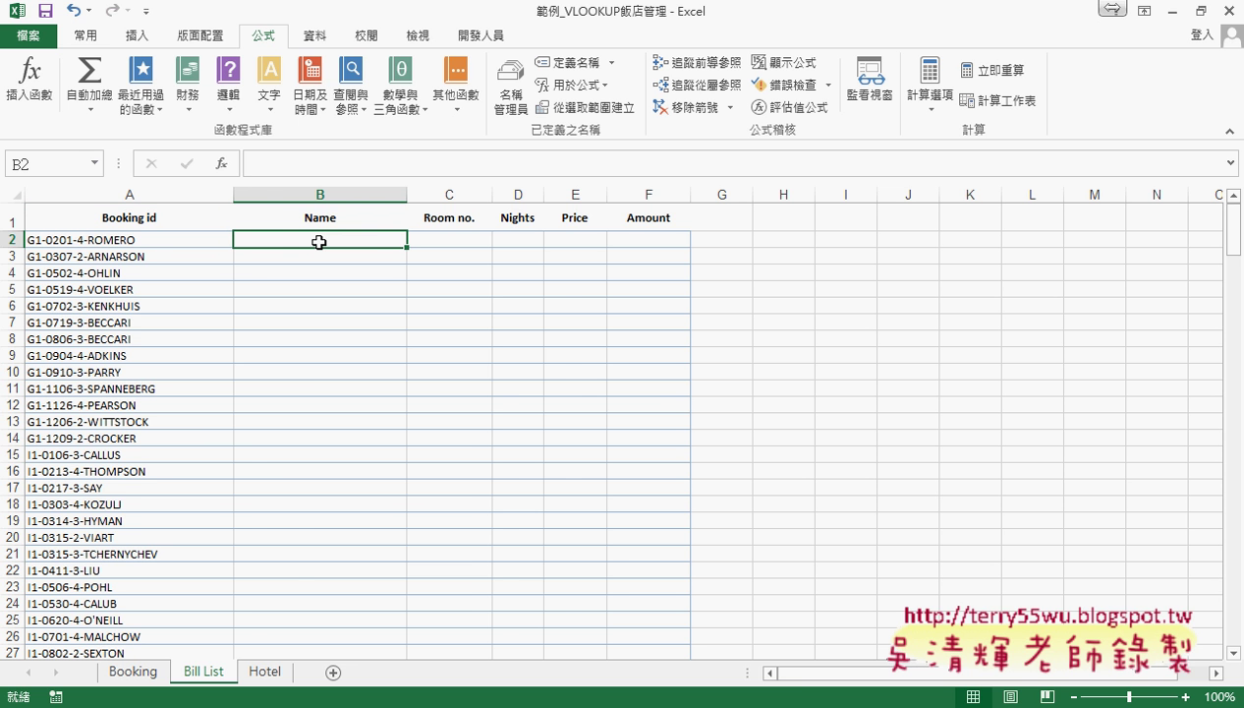
pyautogui.click(133, 670)
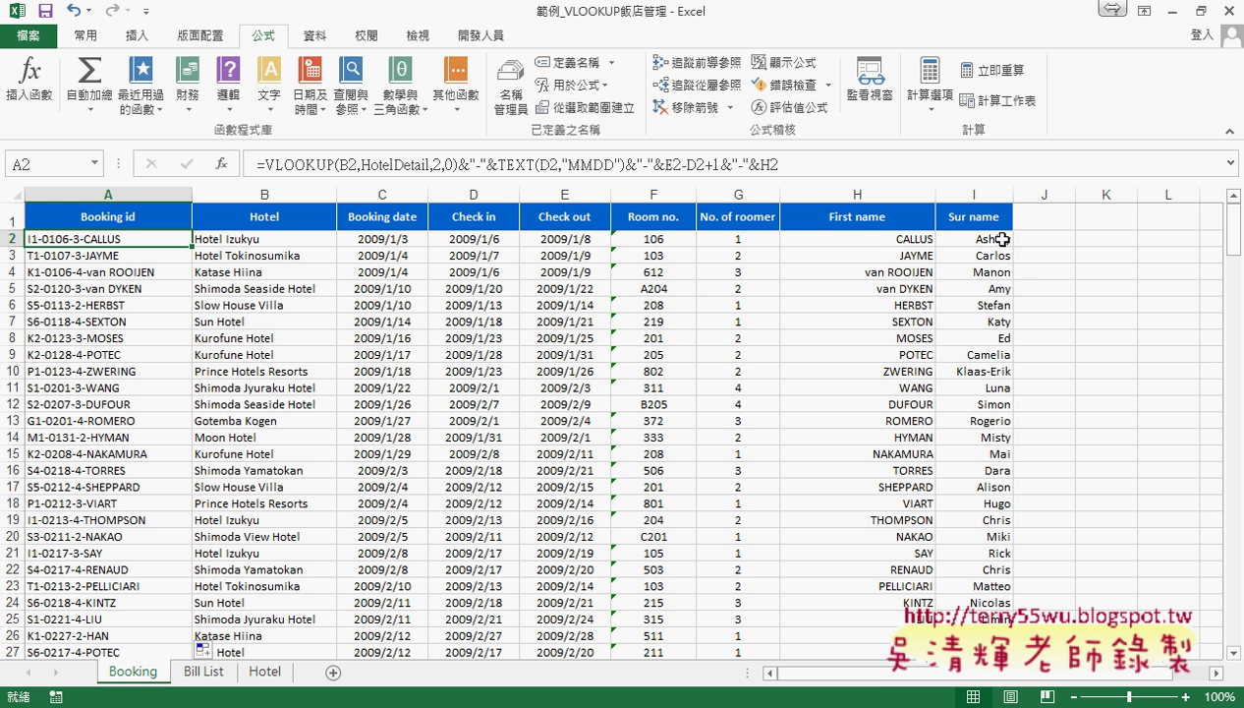
pyautogui.moveTo(915, 239); pyautogui.dragTo(988, 239)
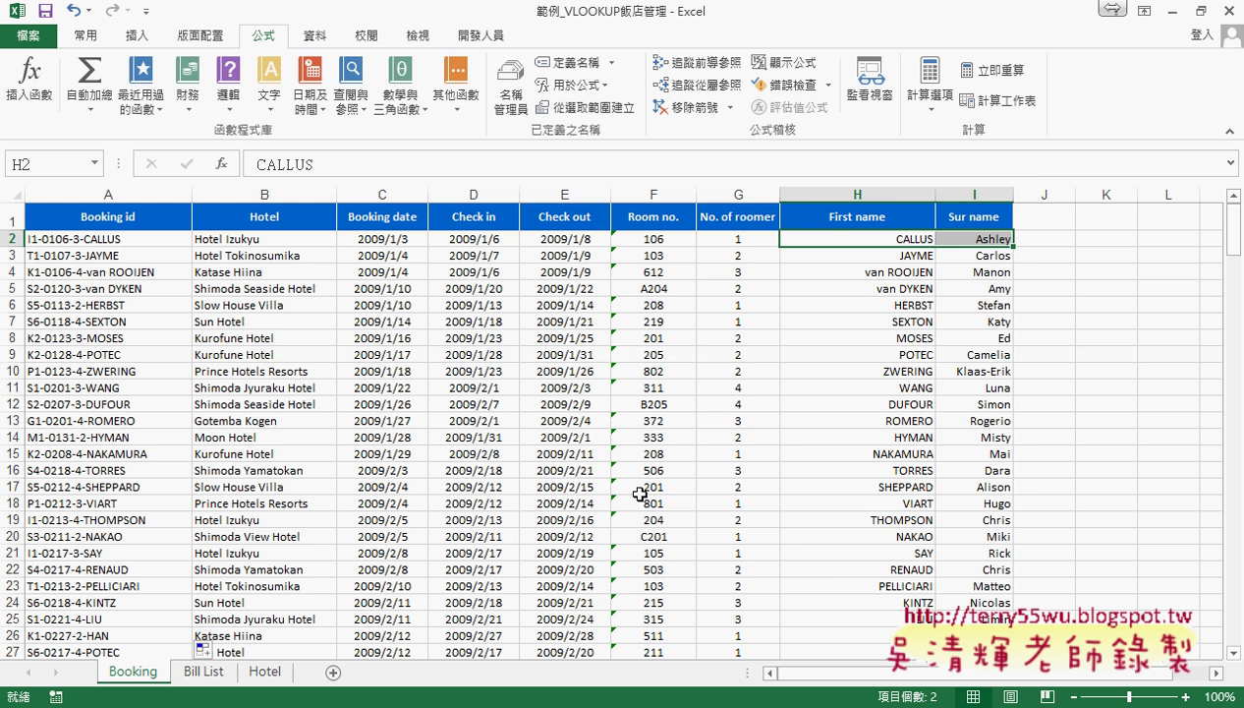
# Open Name Manager and check that the Booking name refers to Booking!$A$1:$I$225
pyautogui.click(511, 89)
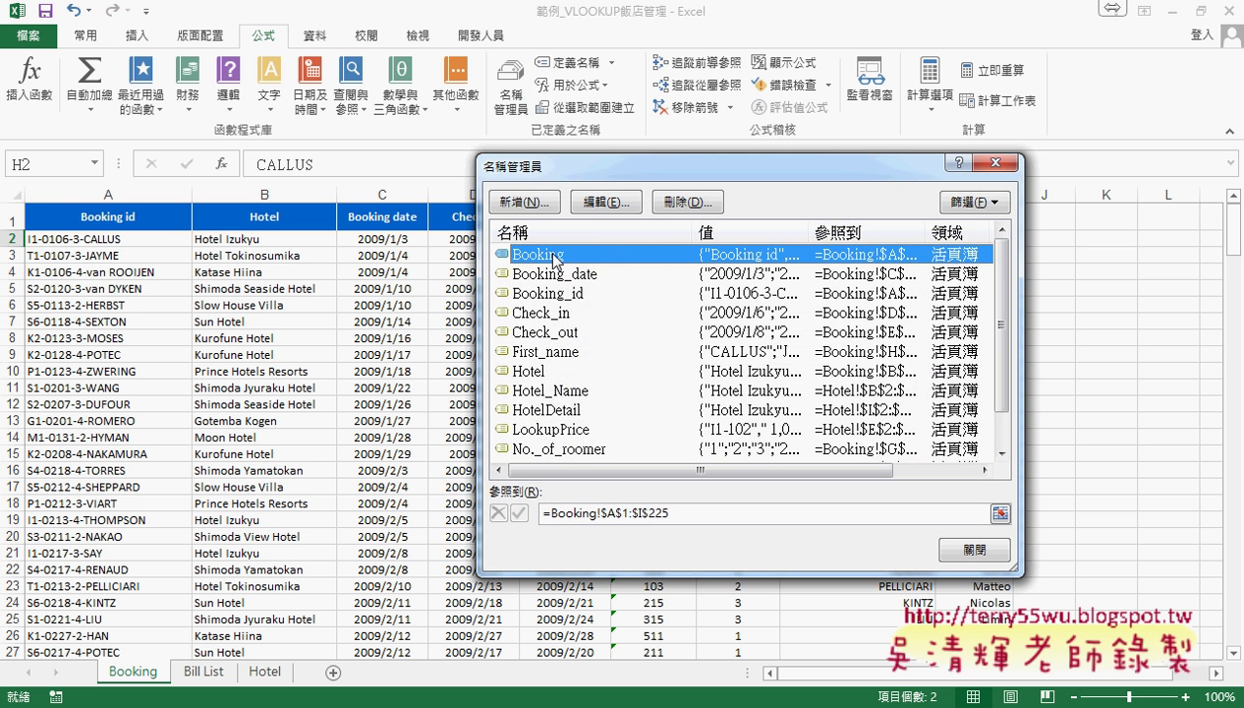
pyautogui.click(673, 518)
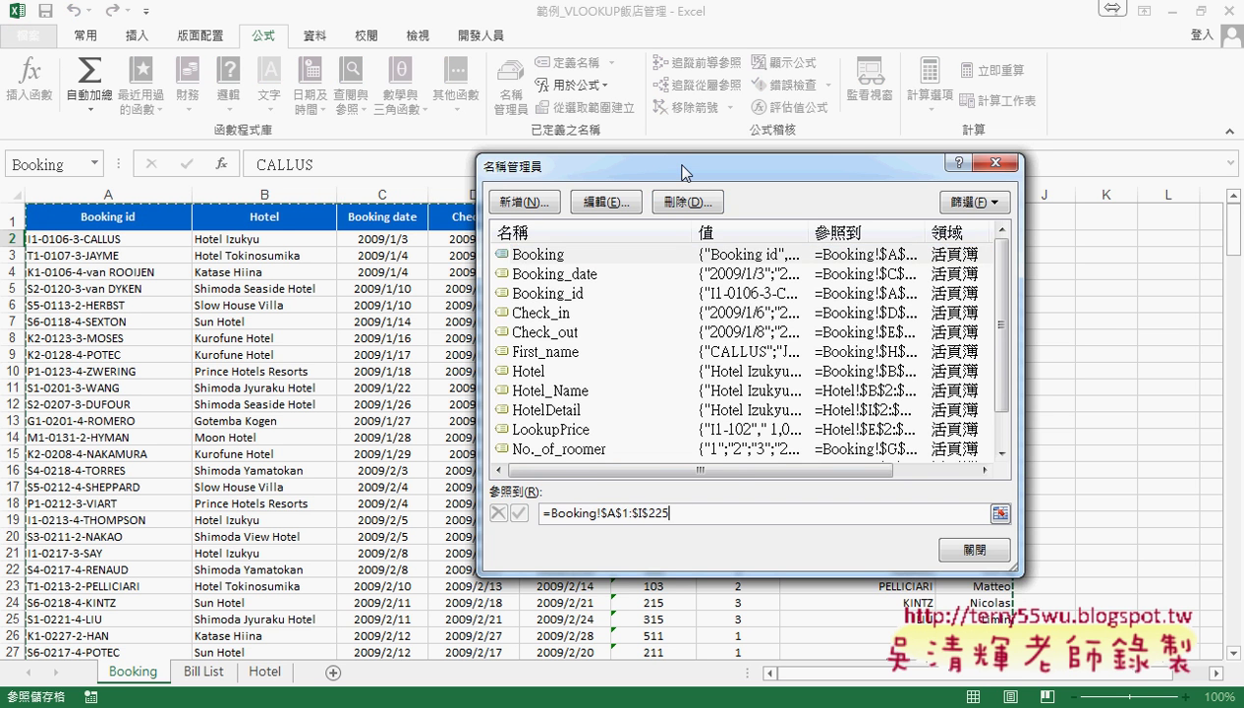
pyautogui.moveTo(678, 167); pyautogui.dragTo(842, 159)
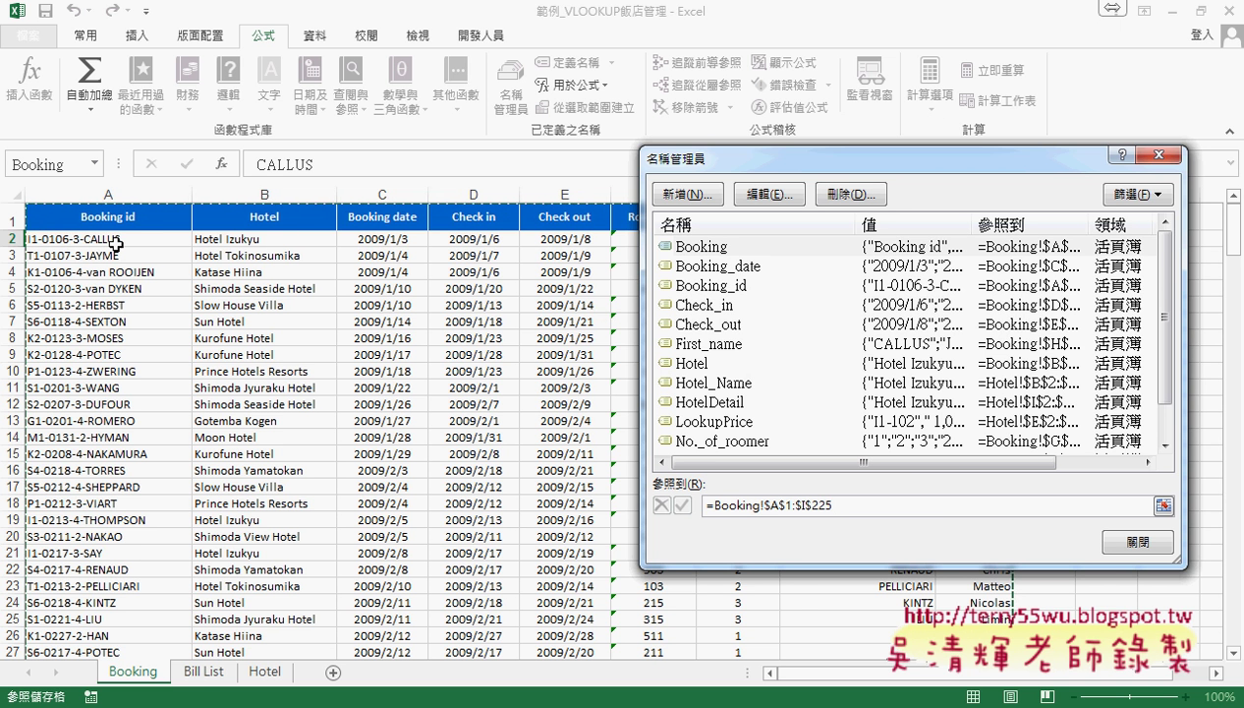
pyautogui.moveTo(785, 156); pyautogui.dragTo(737, 315)
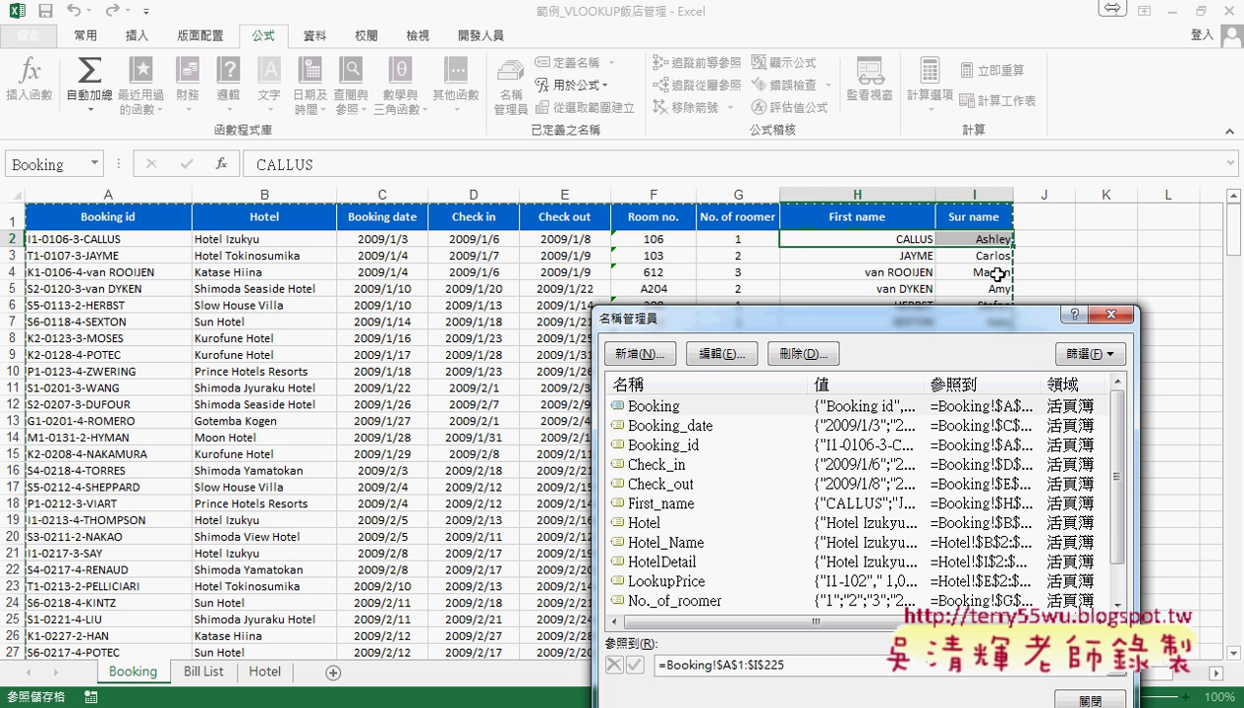
# Close the names list and compare Bill List's Room no. cell C2 with Booking's Room no. column
pyautogui.click(1110, 314)
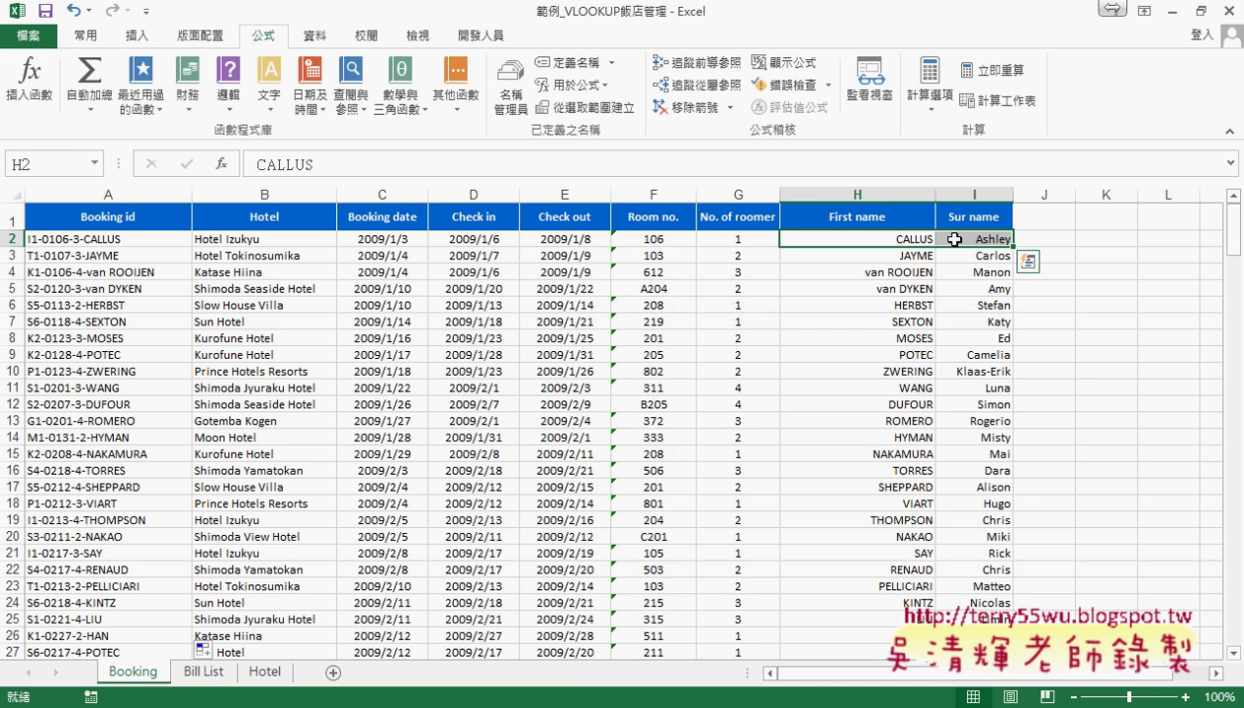
pyautogui.click(204, 672)
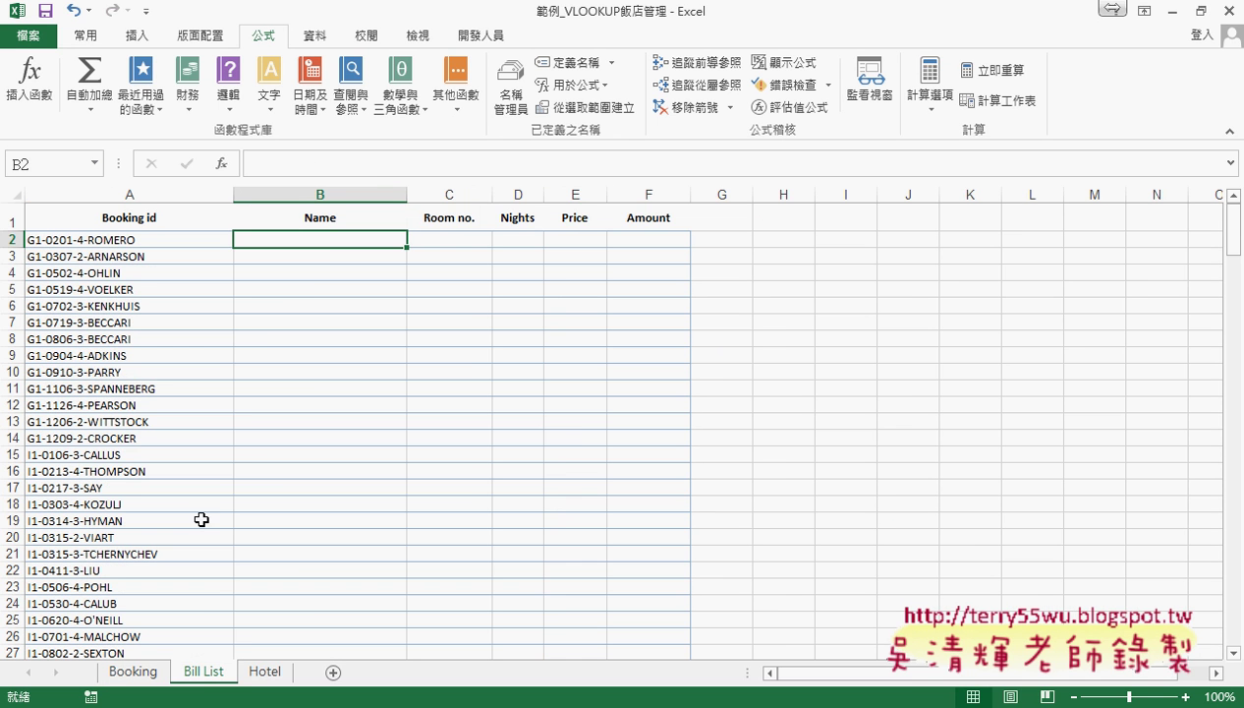
pyautogui.click(450, 240)
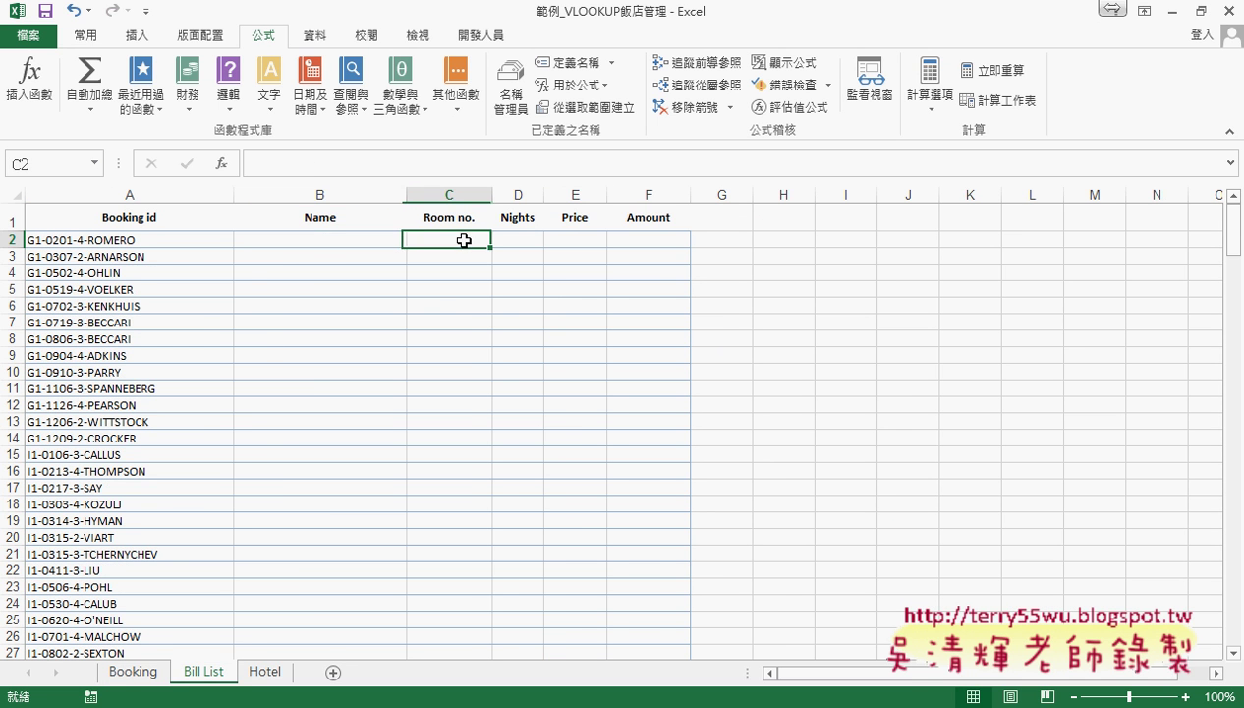
pyautogui.click(134, 672)
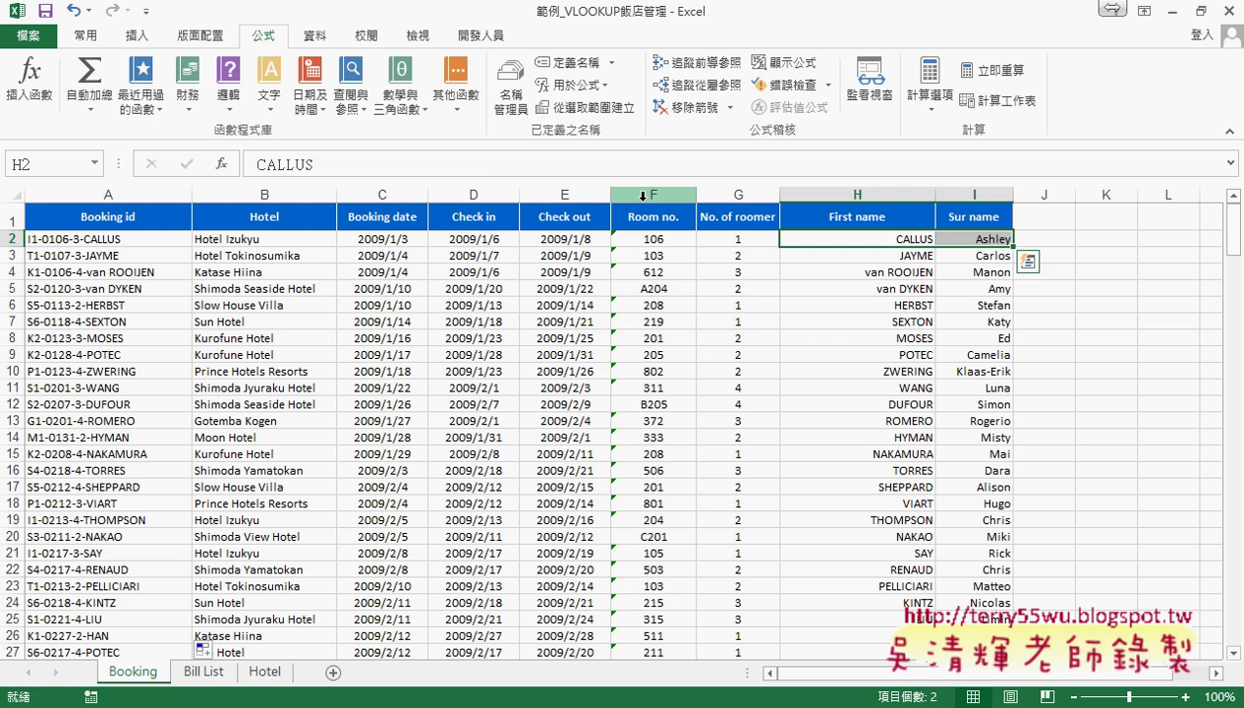
pyautogui.click(643, 195)
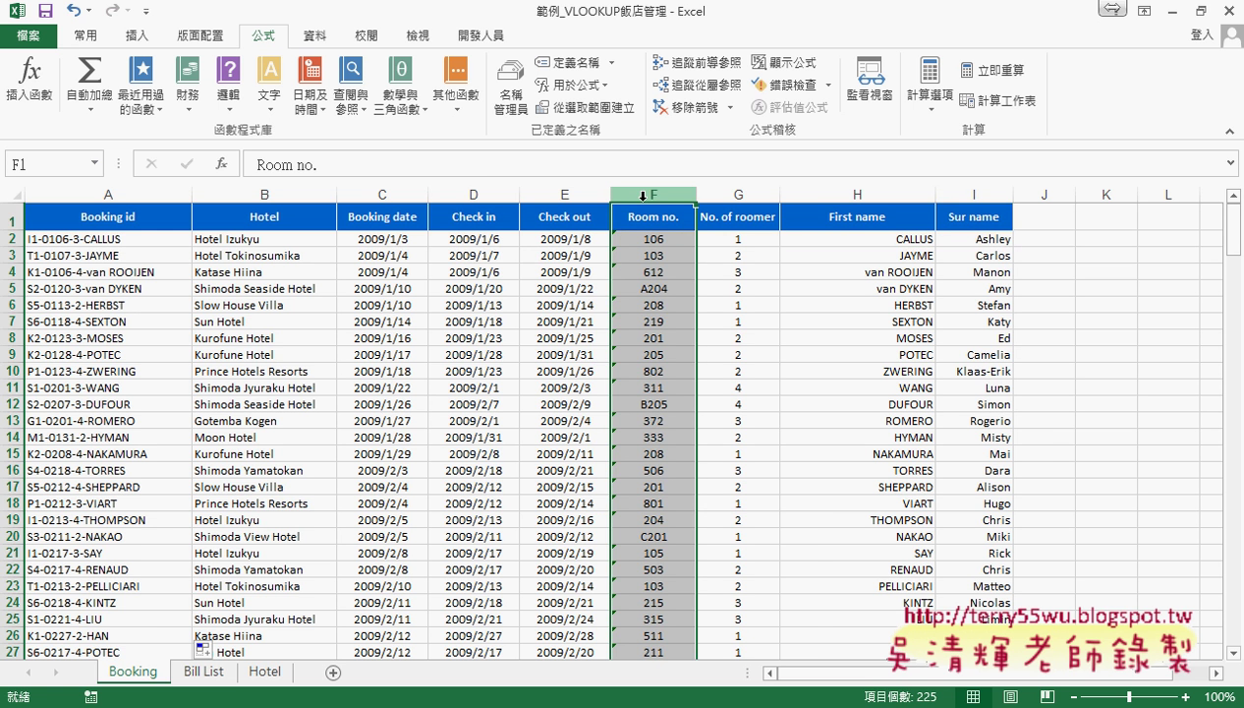
pyautogui.click(205, 671)
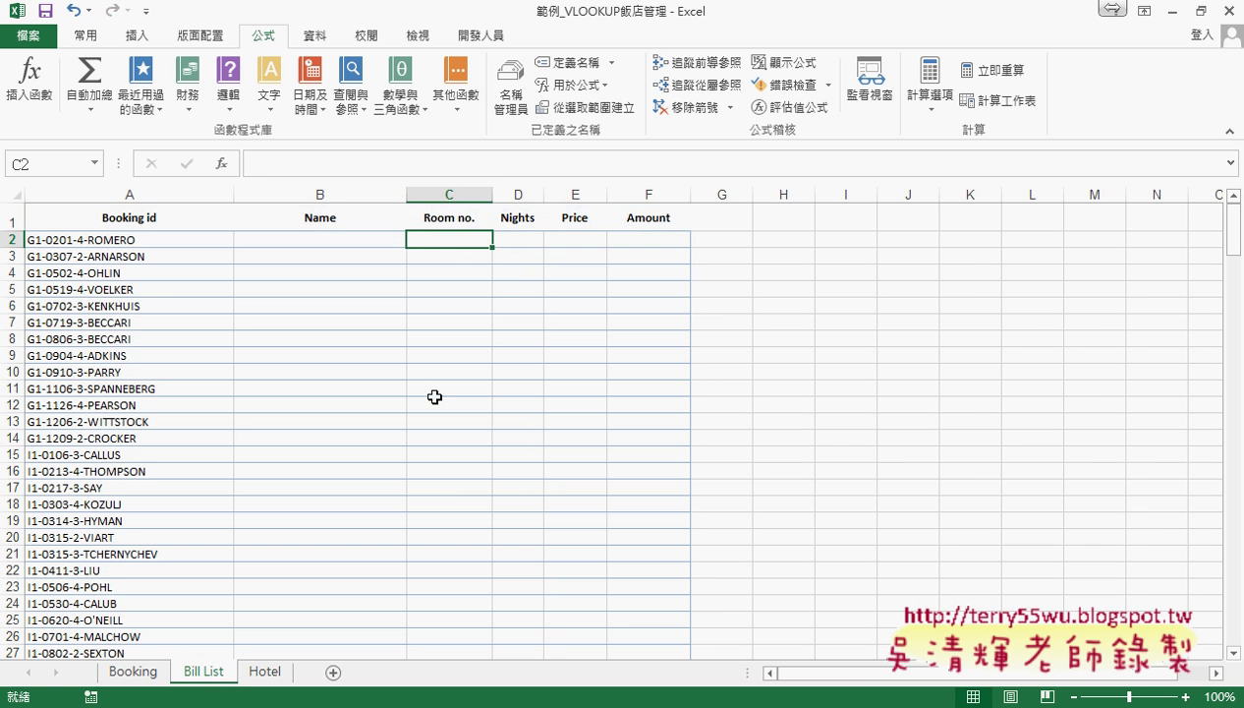
# Relate Bill List's Nights cell D2 to Booking's Check in and Check out columns
pyautogui.click(521, 241)
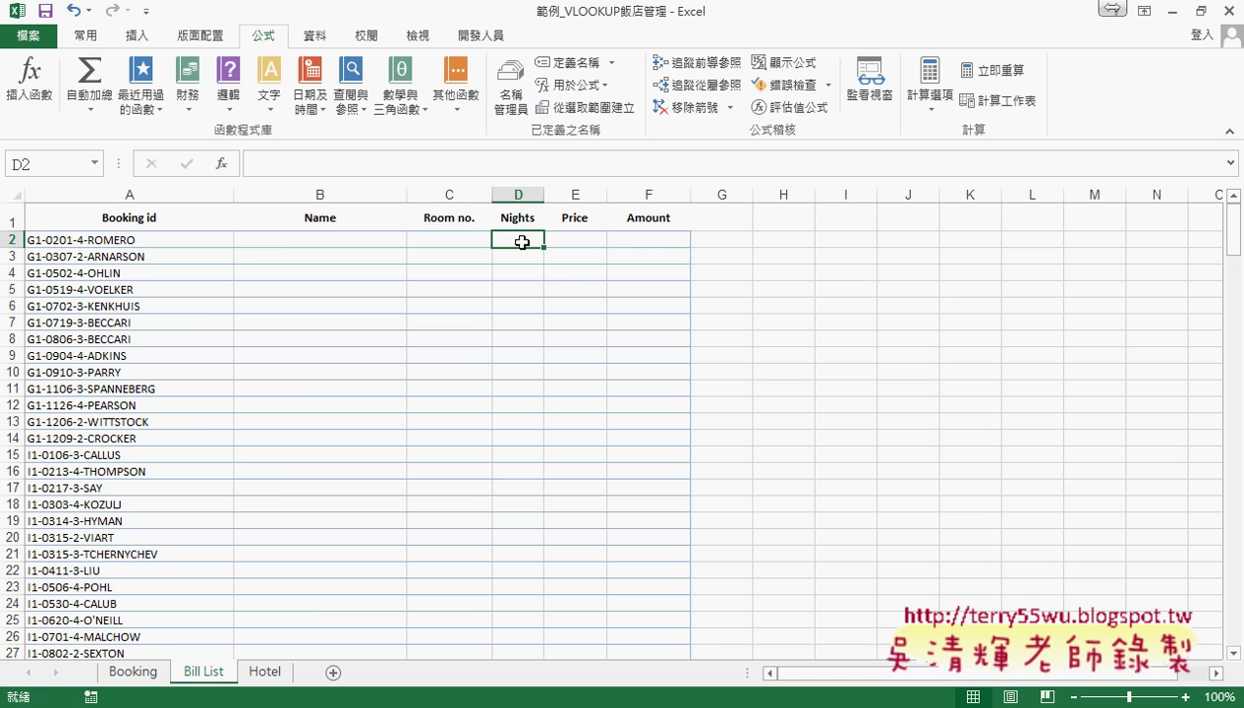
pyautogui.click(133, 672)
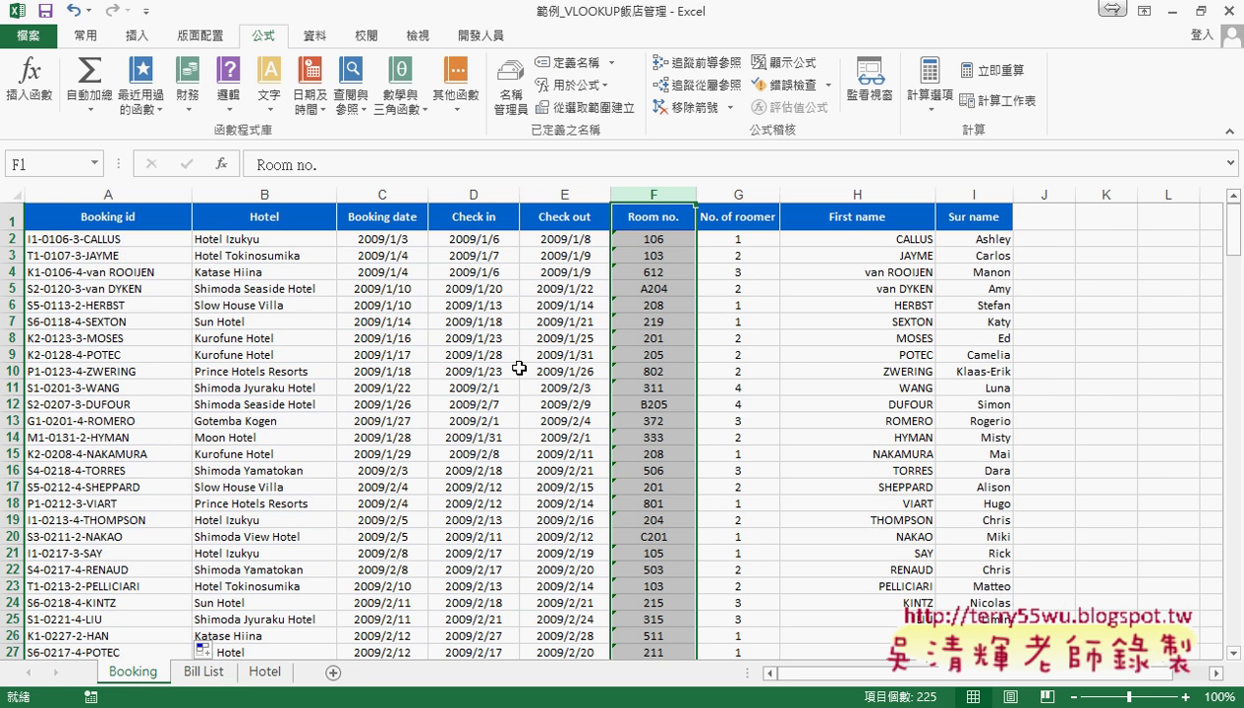
pyautogui.click(570, 187)
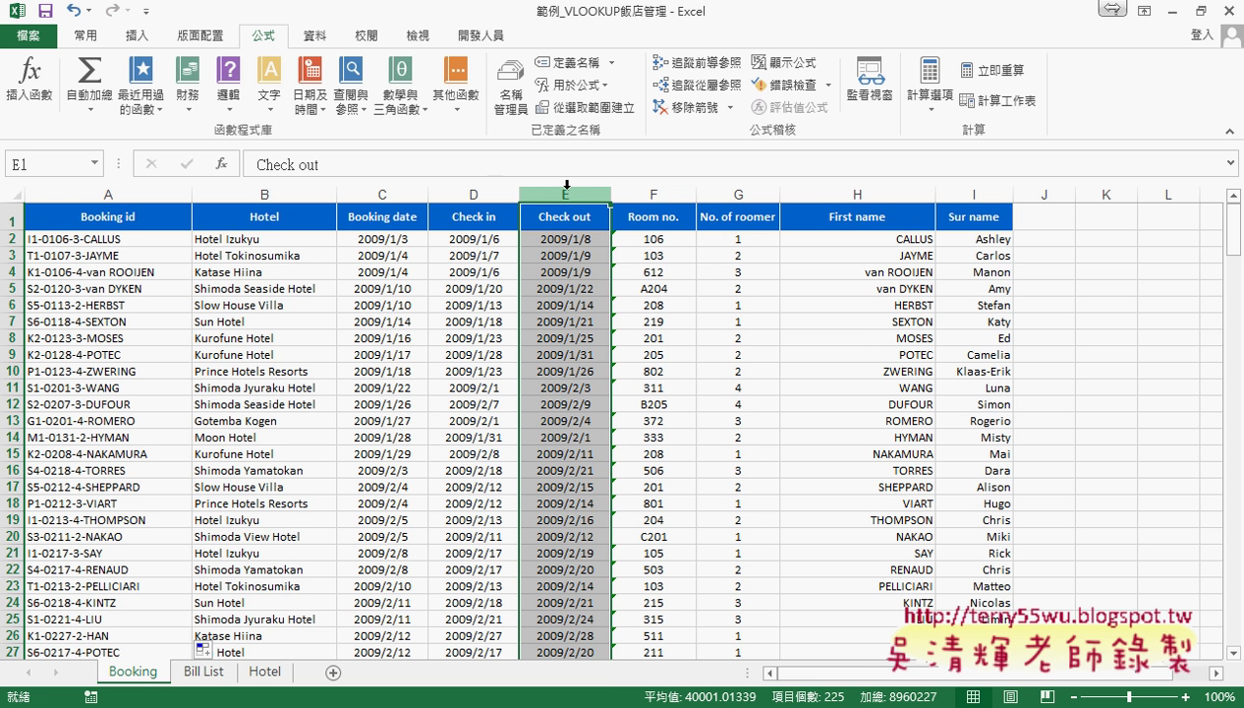
pyautogui.click(473, 187)
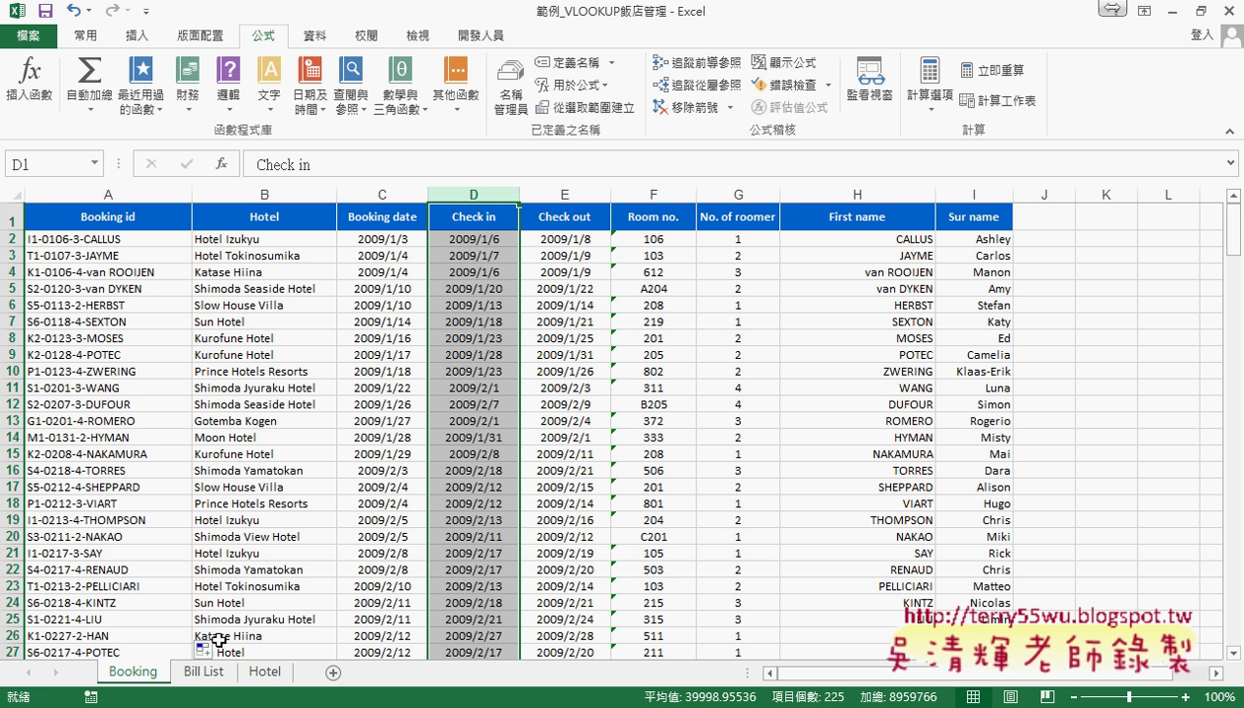
pyautogui.click(204, 671)
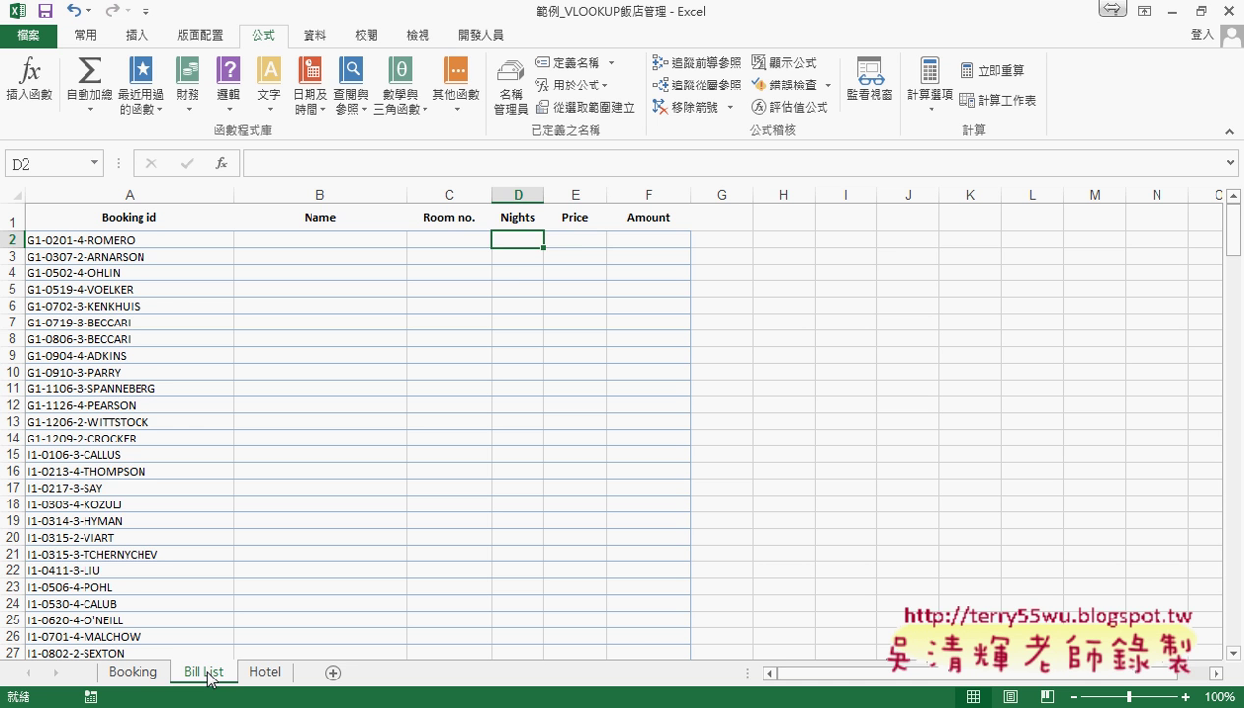
# From Price cell E2, reopen the Name Manager and move it higher on screen
pyautogui.click(577, 243)
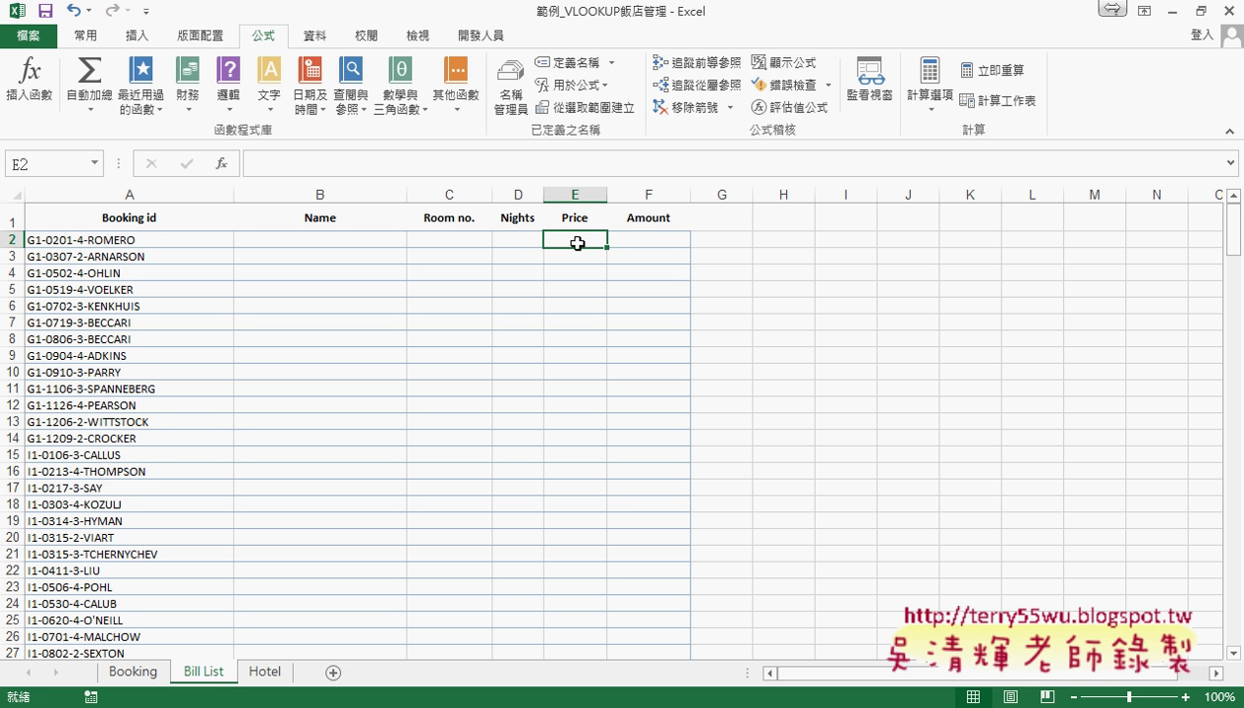
pyautogui.click(510, 89)
pyautogui.moveTo(831, 222)
pyautogui.mouseDown()
pyautogui.moveTo(840, 210)
pyautogui.moveTo(824, 58)
pyautogui.mouseUp()
# Select LookupPrice to show its Hotel!$E$2:$F$150 range on the Hotel sheet, then close Name Manager
pyautogui.click(652, 337)
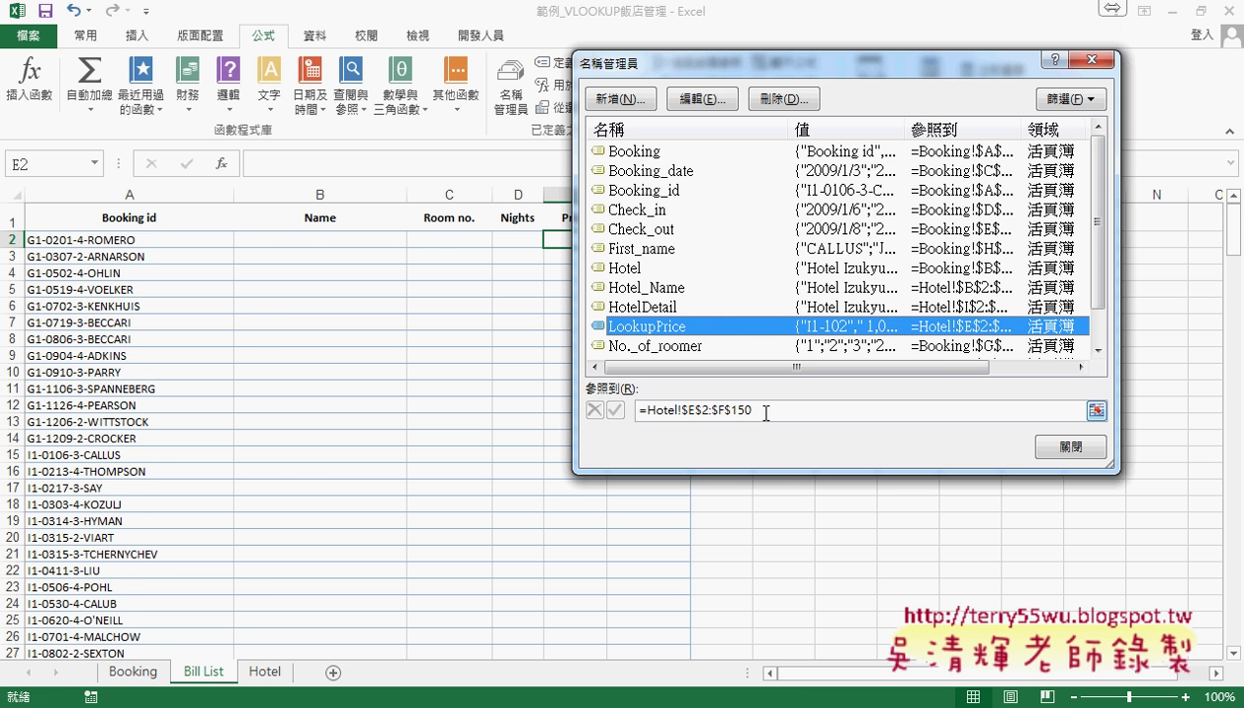
pyautogui.click(765, 412)
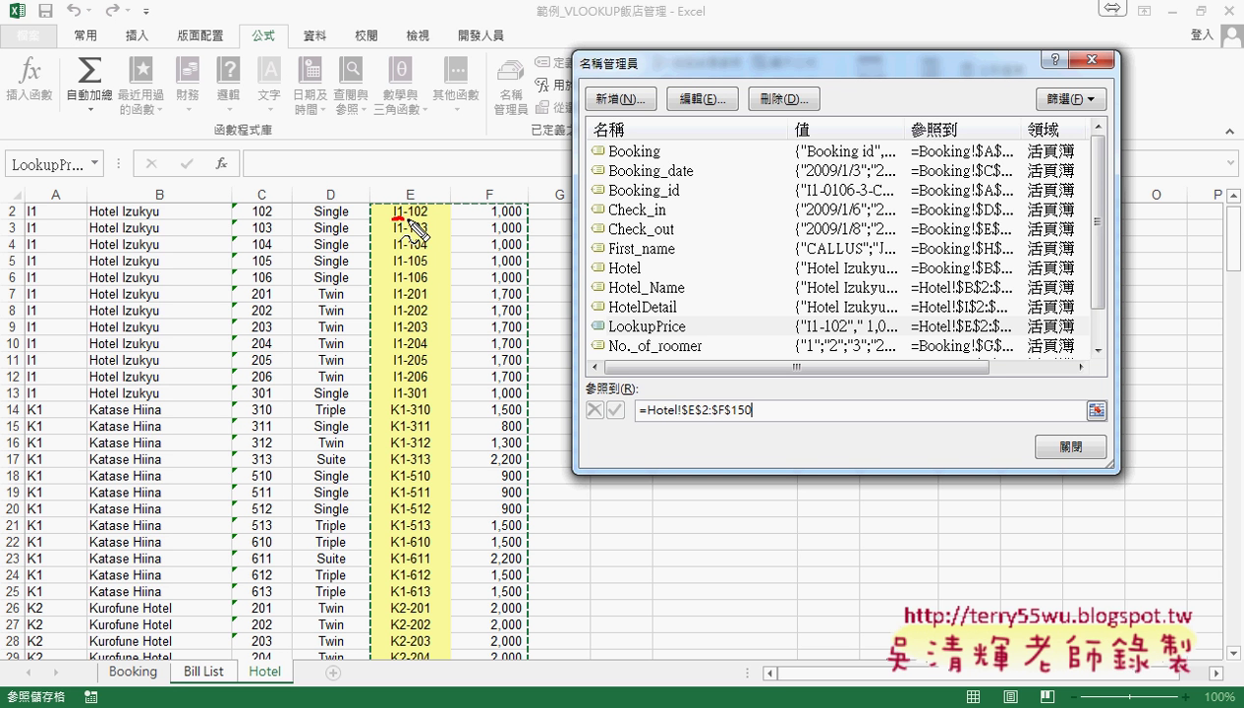
pyautogui.moveTo(401, 219); pyautogui.dragTo(432, 219)
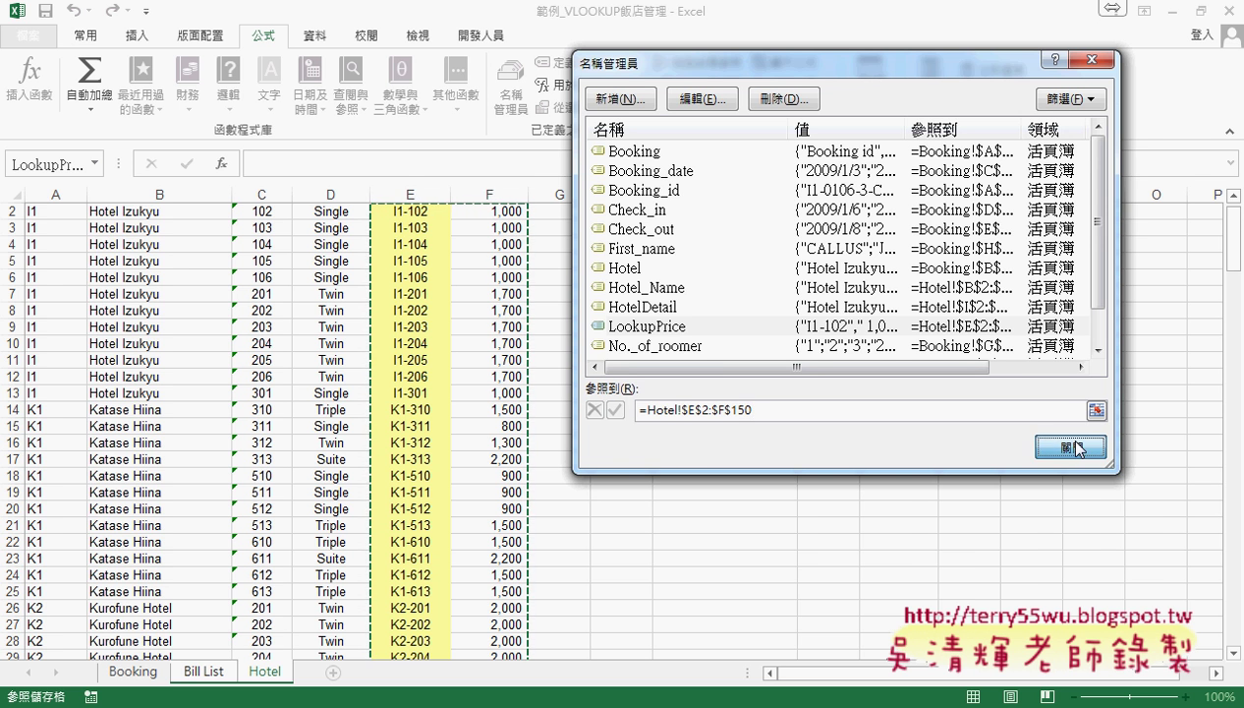
pyautogui.click(1071, 446)
pyautogui.press('Escape')
pyautogui.click(86, 239)
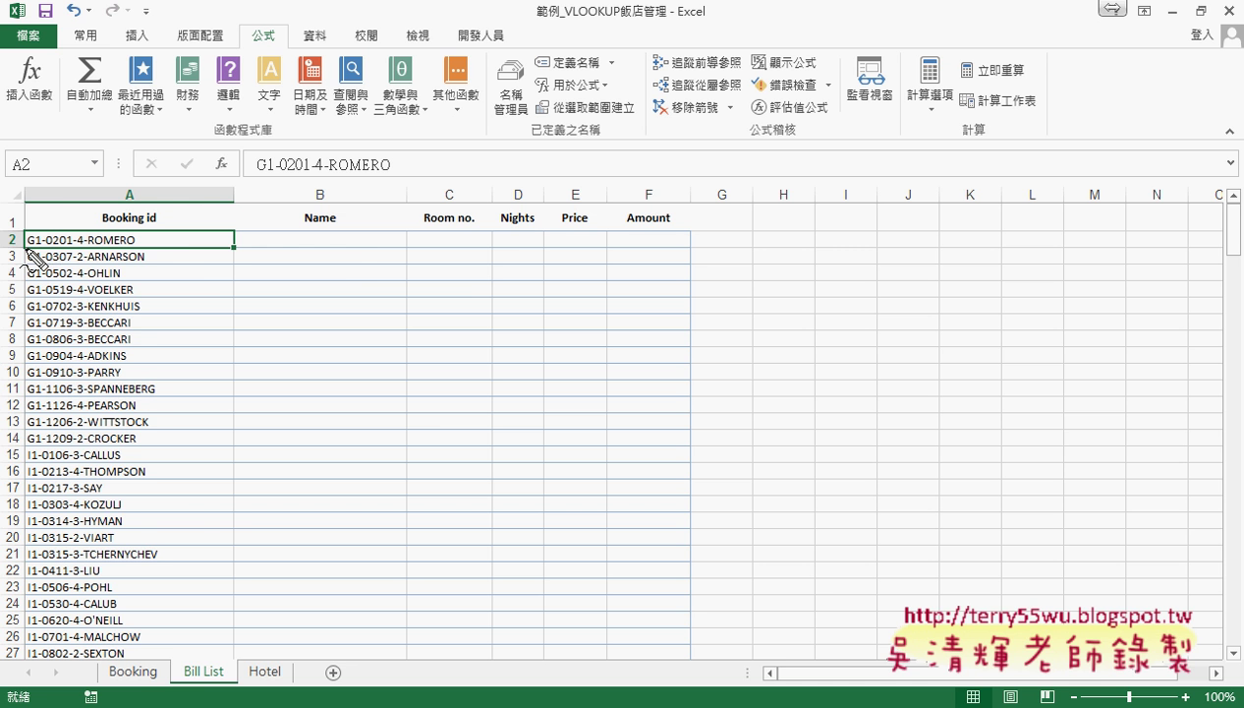
pyautogui.moveTo(27, 249); pyautogui.dragTo(39, 249)
pyautogui.moveTo(487, 263); pyautogui.dragTo(468, 265)
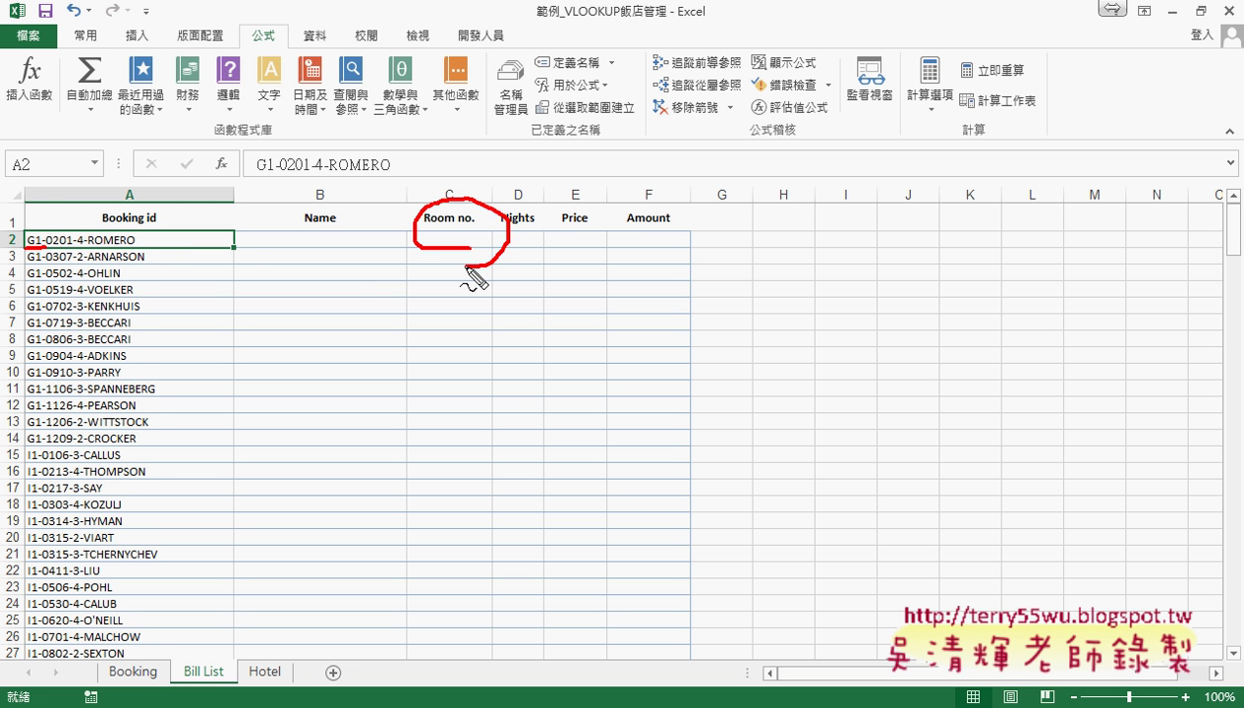
pyautogui.moveTo(448, 183)
pyautogui.mouseDown()
pyautogui.moveTo(577, 196)
pyautogui.moveTo(583, 183)
pyautogui.mouseUp()
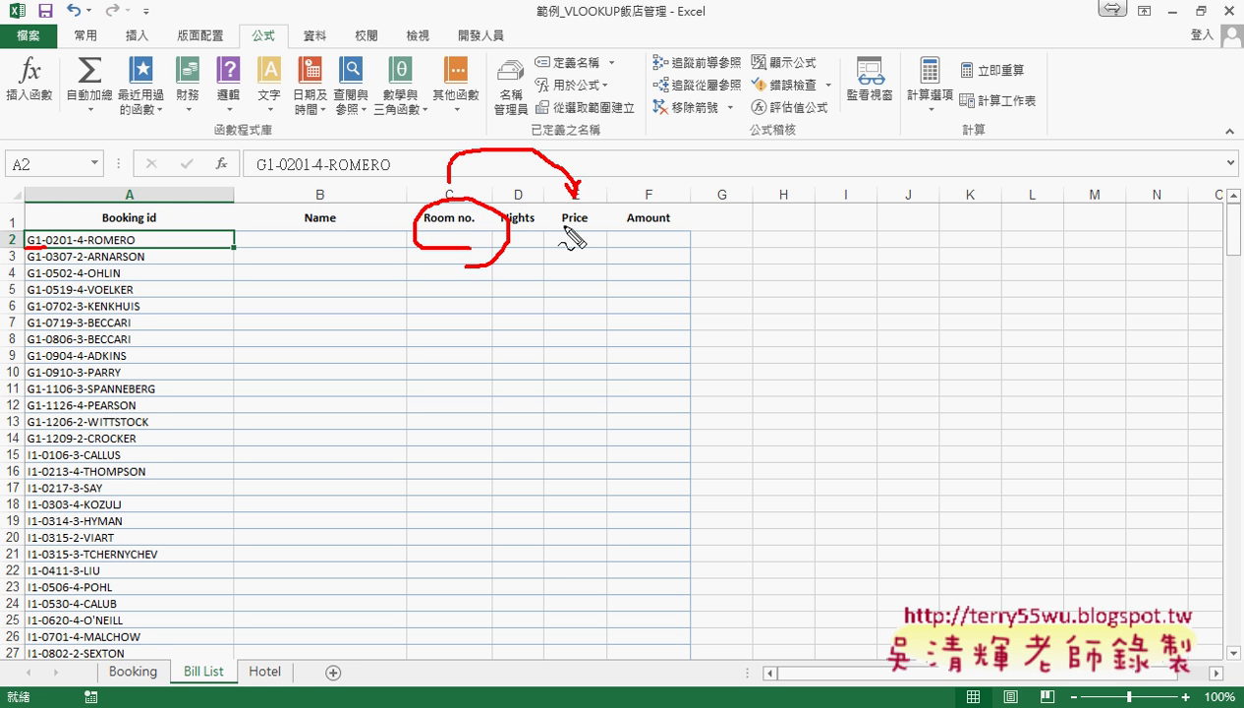
pyautogui.moveTo(578, 258); pyautogui.dragTo(590, 274)
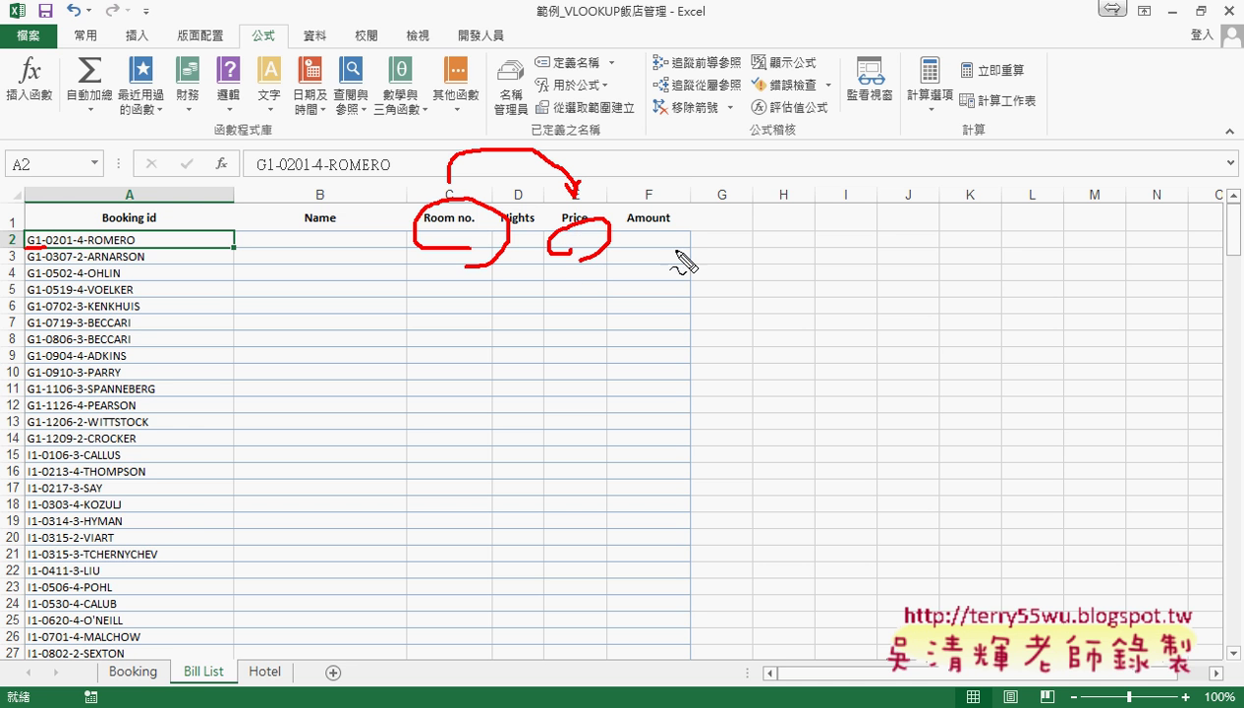
pyautogui.moveTo(675, 230)
pyautogui.mouseDown()
pyautogui.moveTo(644, 246)
pyautogui.moveTo(683, 234)
pyautogui.moveTo(661, 252)
pyautogui.mouseUp()
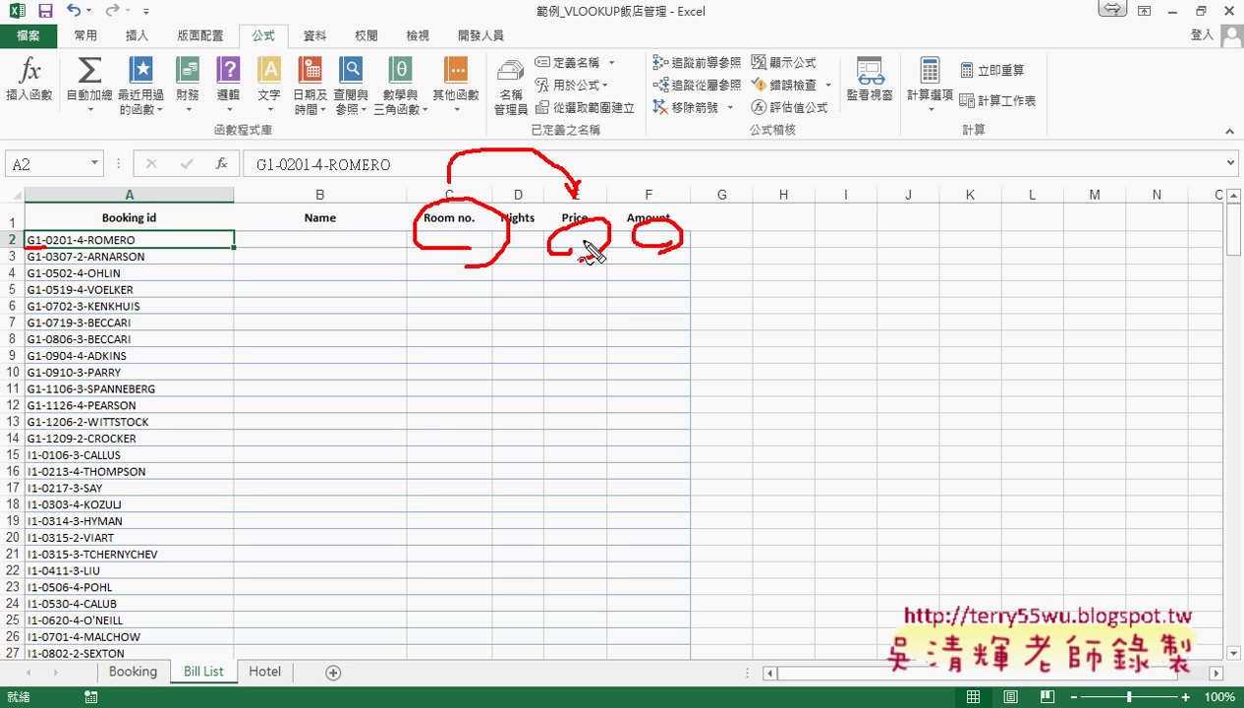
pyautogui.moveTo(521, 236); pyautogui.dragTo(514, 253)
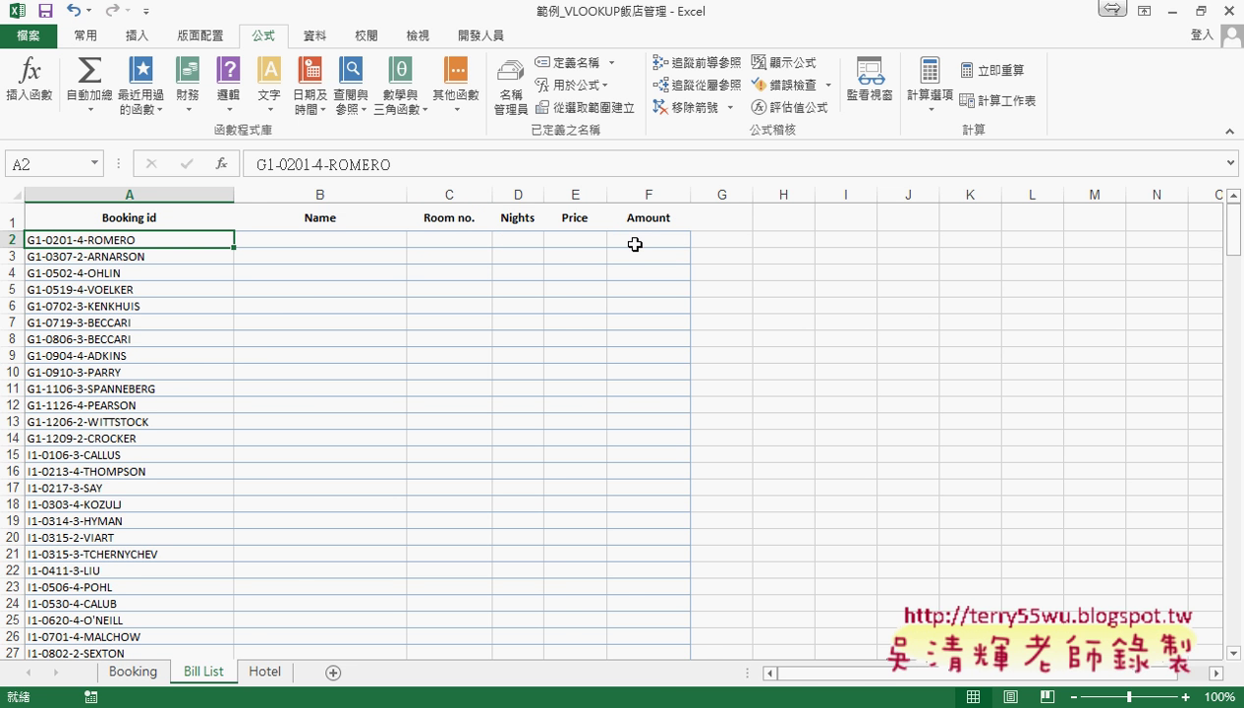
# Check the booking id formula in Booking's cell A2
pyautogui.click(143, 673)
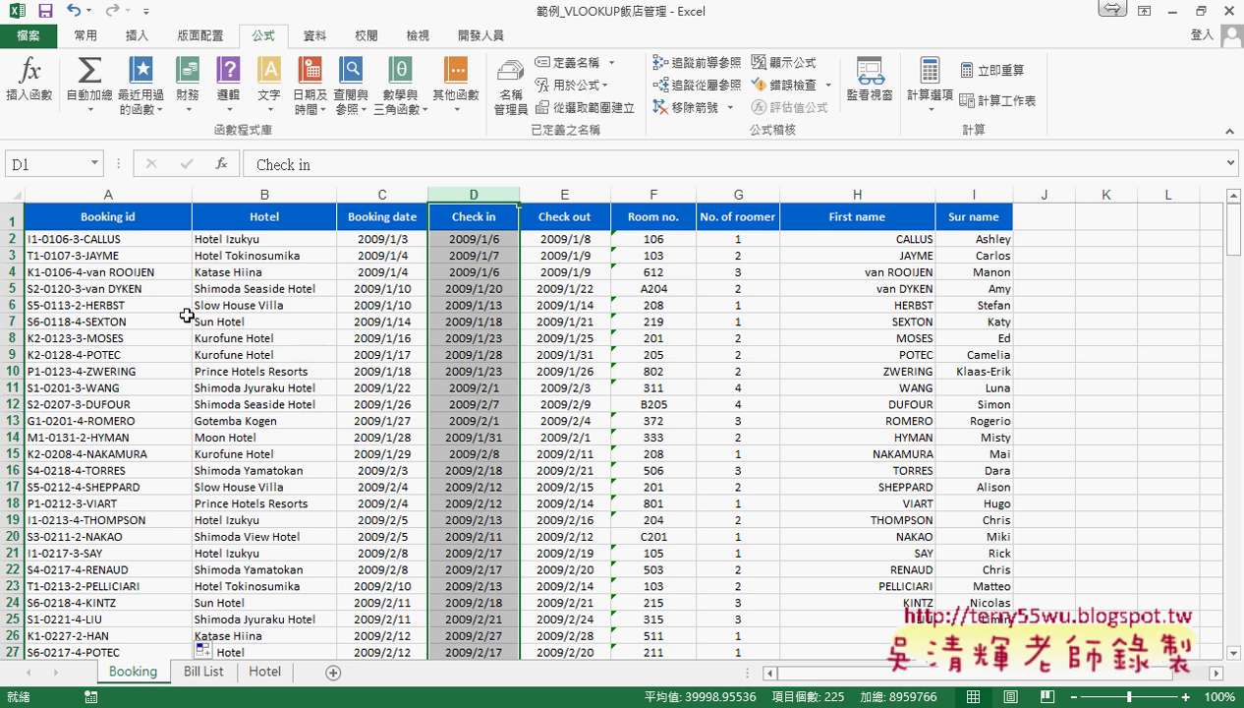
pyautogui.click(152, 243)
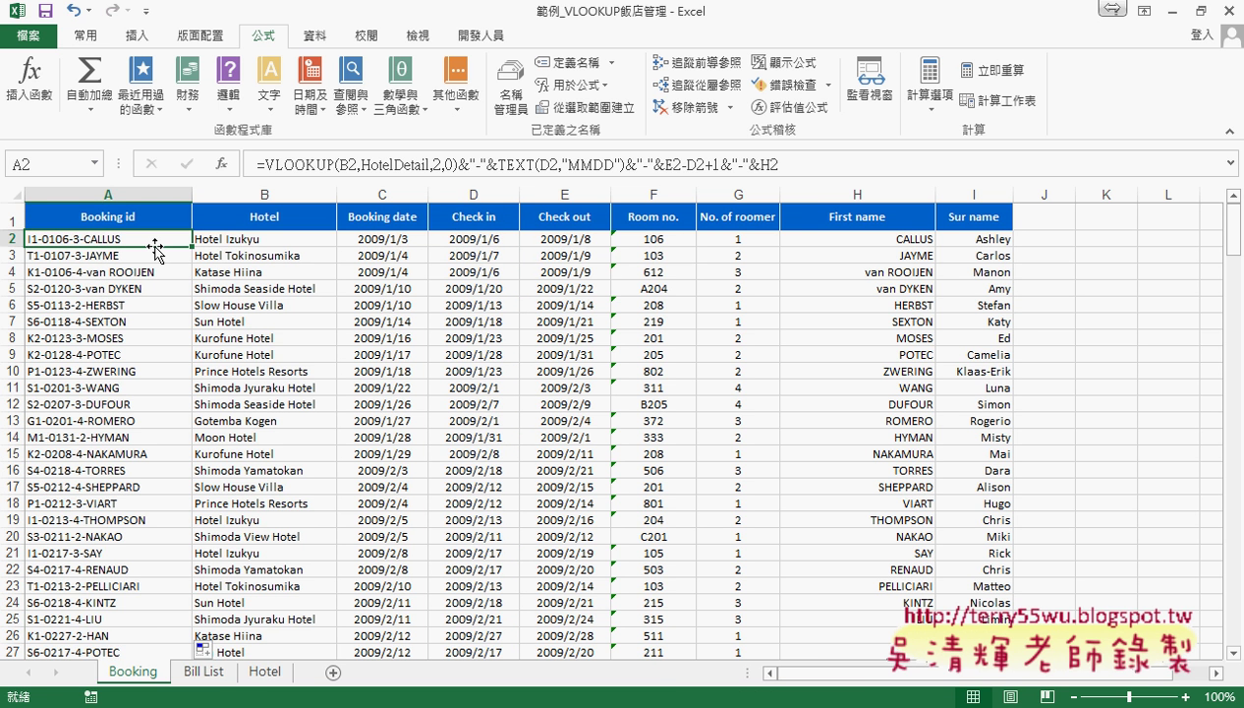
pyautogui.hotkey('ctrl', 'pagedown')
# Inspect B2's =VLOOKUP(A2,Booking,8,0)&" "&VLOOKUP(A2,Booking,9,0) name formula, discarding any edits
pyautogui.click(328, 240)
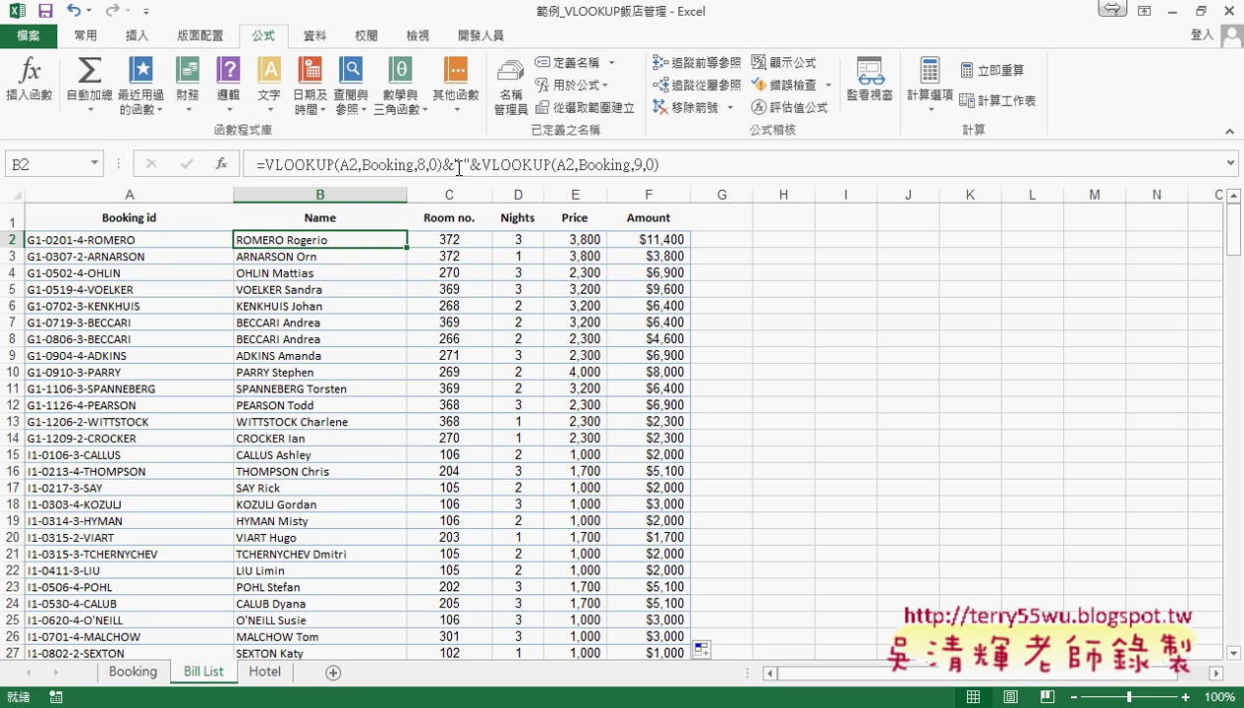
pyautogui.moveTo(447, 164); pyautogui.dragTo(482, 164)
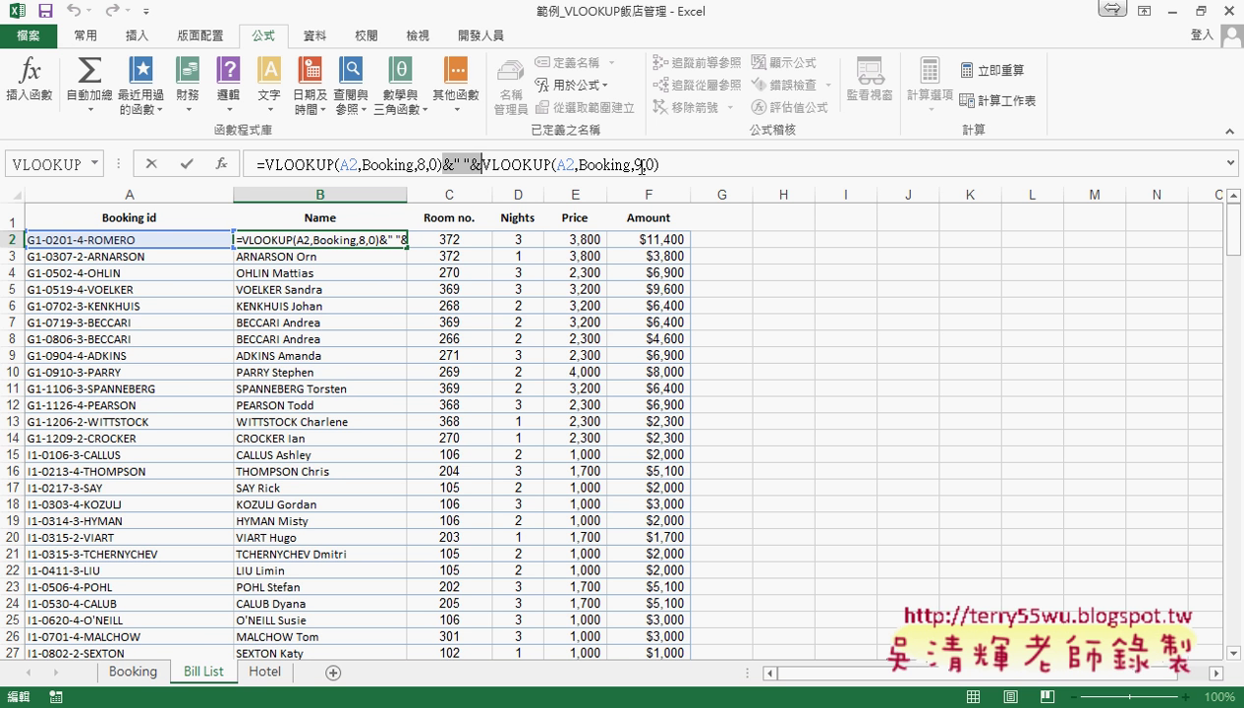
pyautogui.click(187, 165)
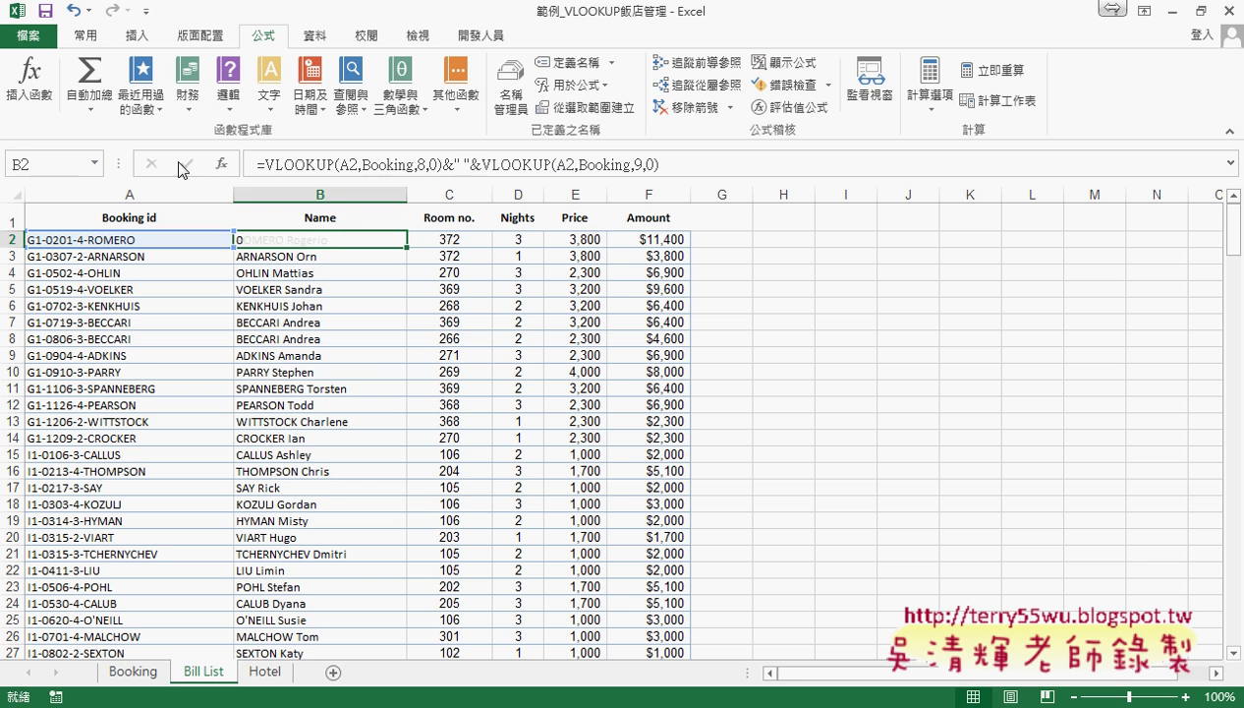
pyautogui.moveTo(481, 164); pyautogui.dragTo(740, 166)
pyautogui.hotkey('ctrl', 'c')
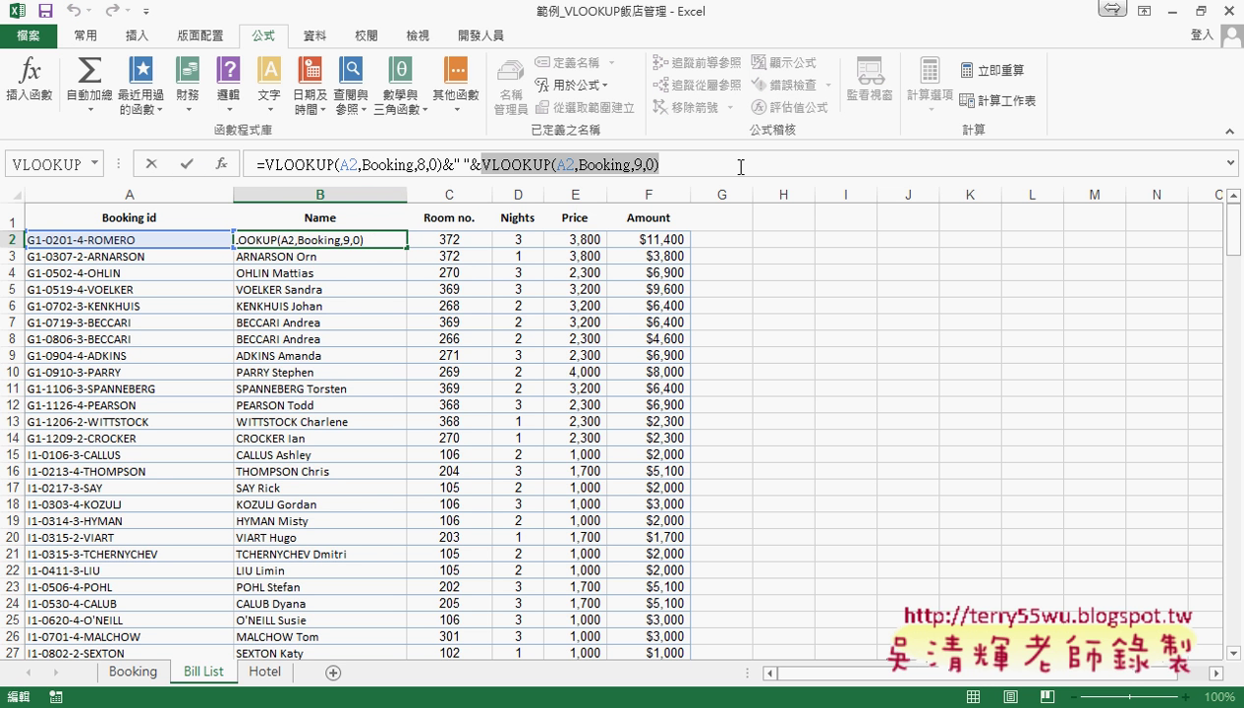
pyautogui.click(471, 241)
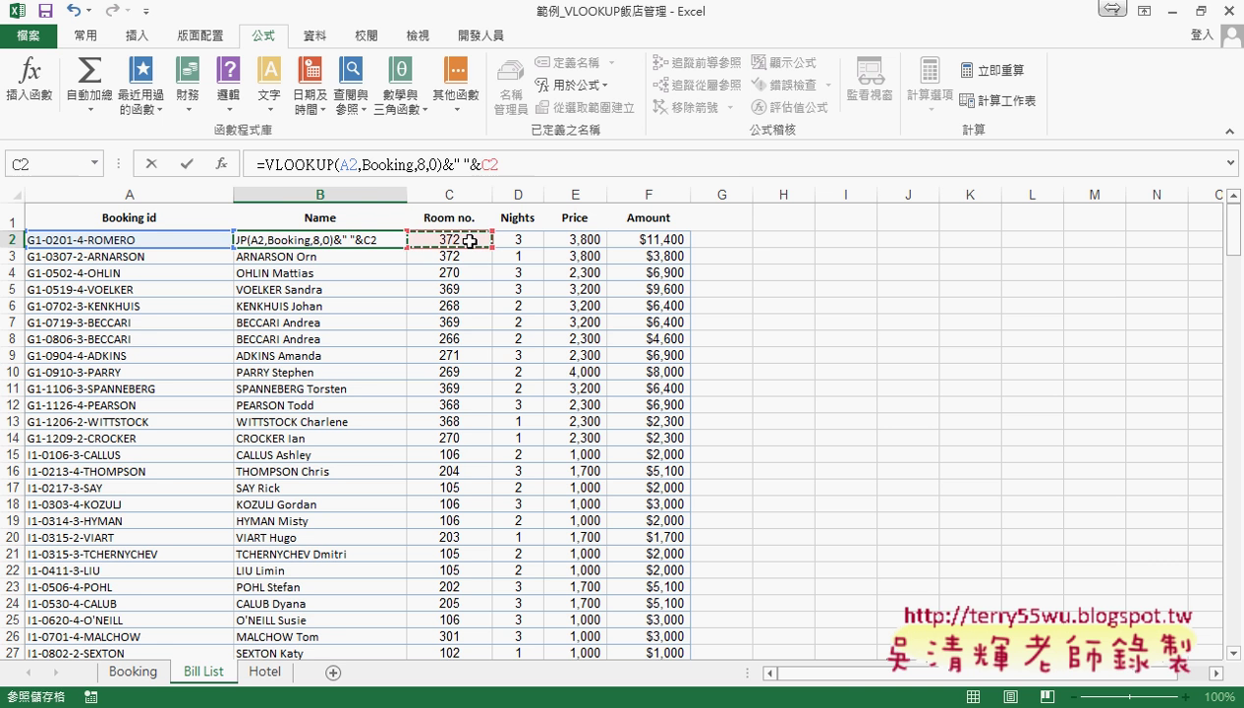
pyautogui.press('Escape')
pyautogui.write('VLOOKUP(A2,Booking,9,0)')
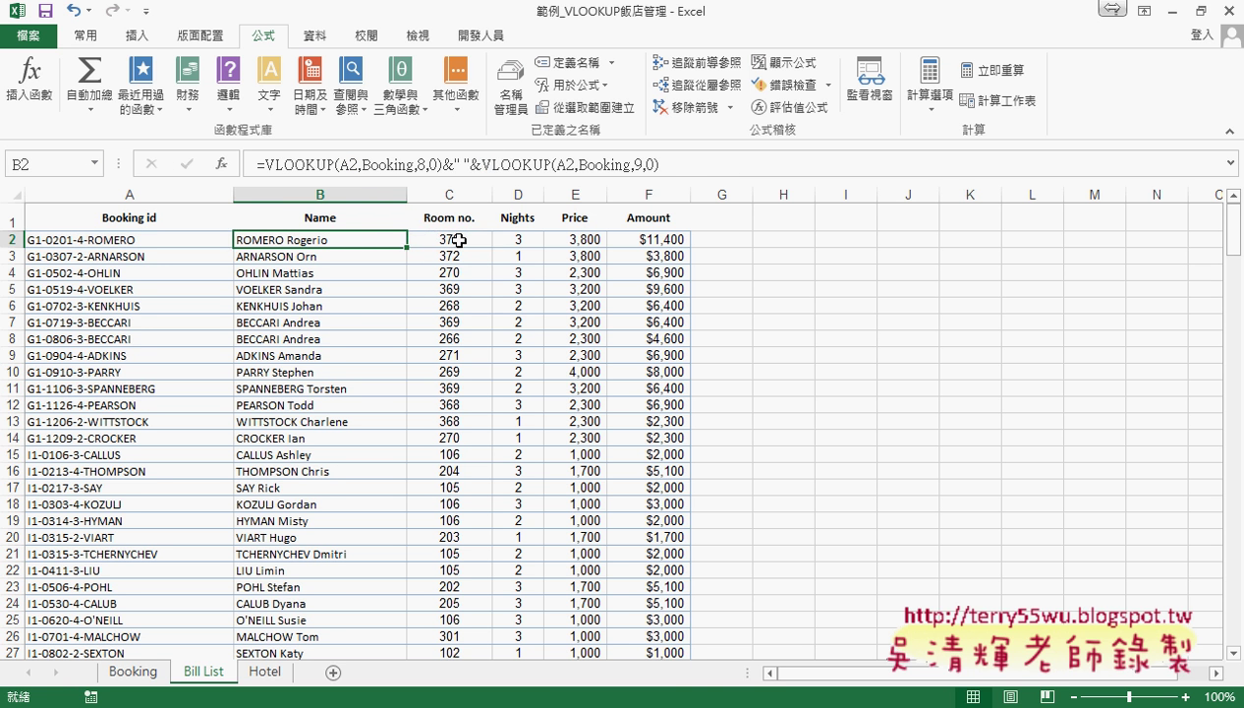
pyautogui.click(459, 240)
# Clear the old results from C2 through Amount down to the last booking
pyautogui.hotkey('ctrl', 'shift', 'Right')
pyautogui.hotkey('ctrl', 'shift', 'Down')
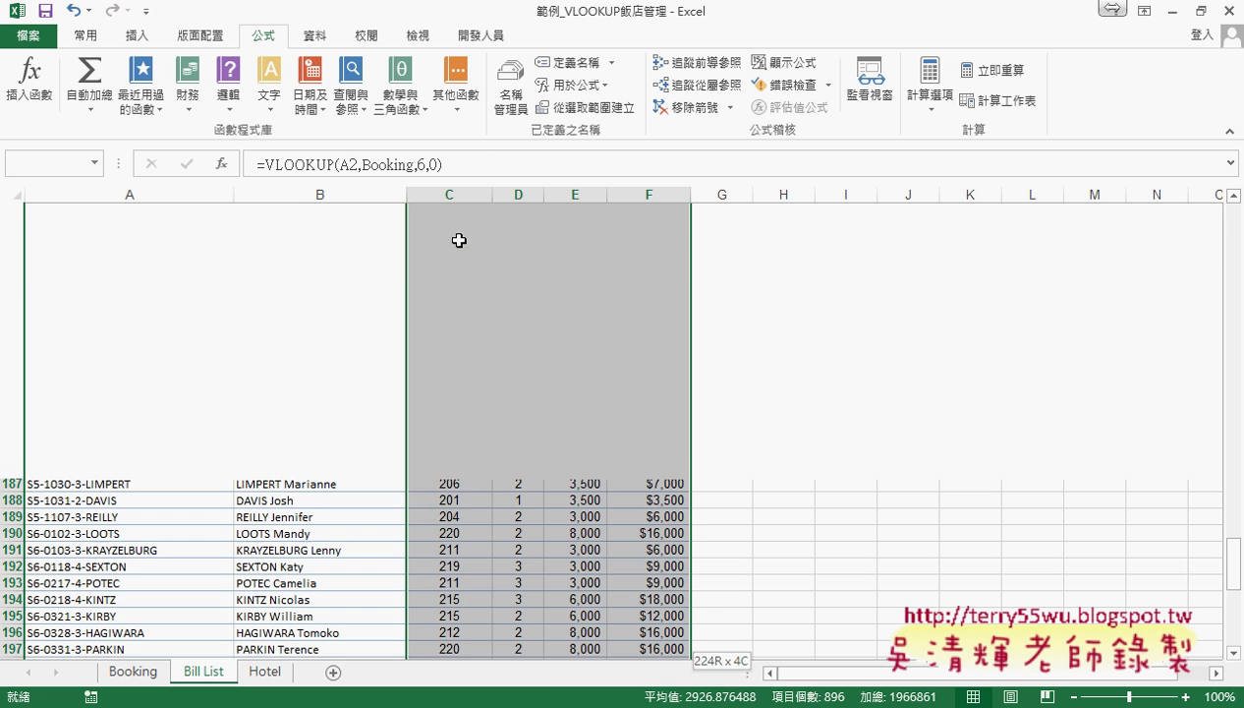
pyautogui.hotkey('ctrl', 'BackSpace')
pyautogui.press('Delete')
# Enter =VLOOKUP(A2,Booking,6,0) in C2 and fill it down the Room no. column
pyautogui.click(459, 240)
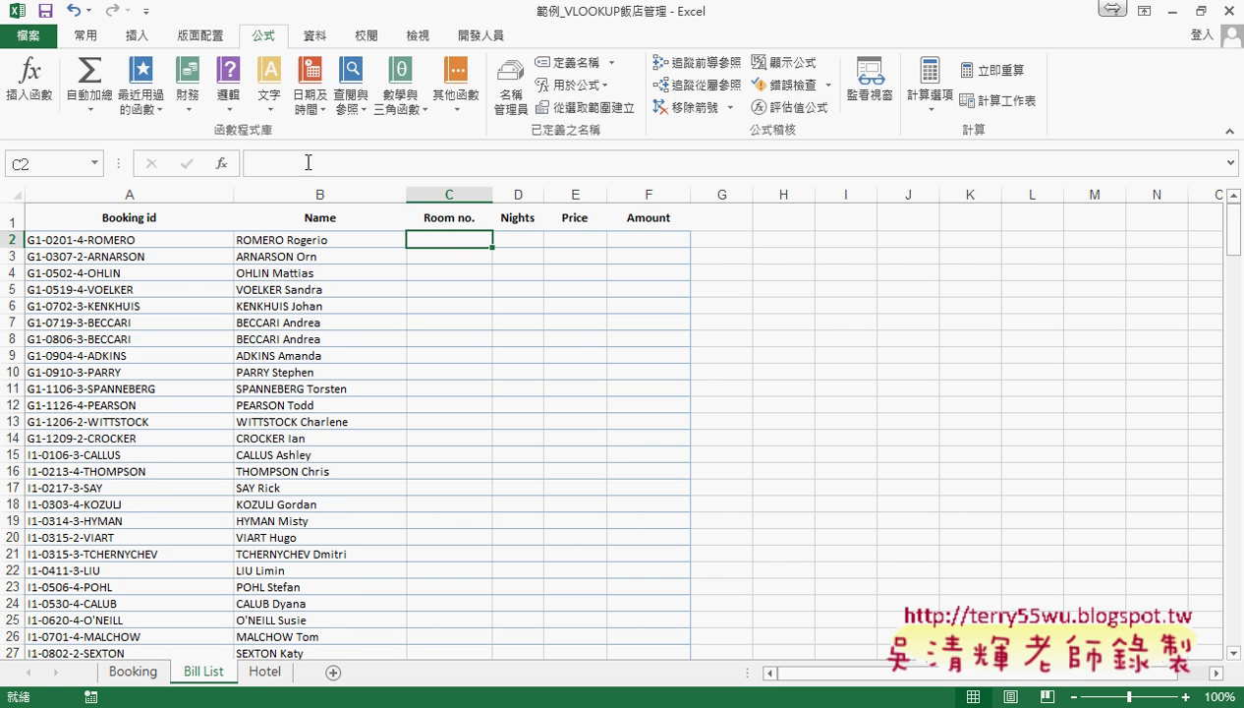
pyautogui.click(297, 164)
pyautogui.write('=VLOOKUP(A2,Booking,9,0)')
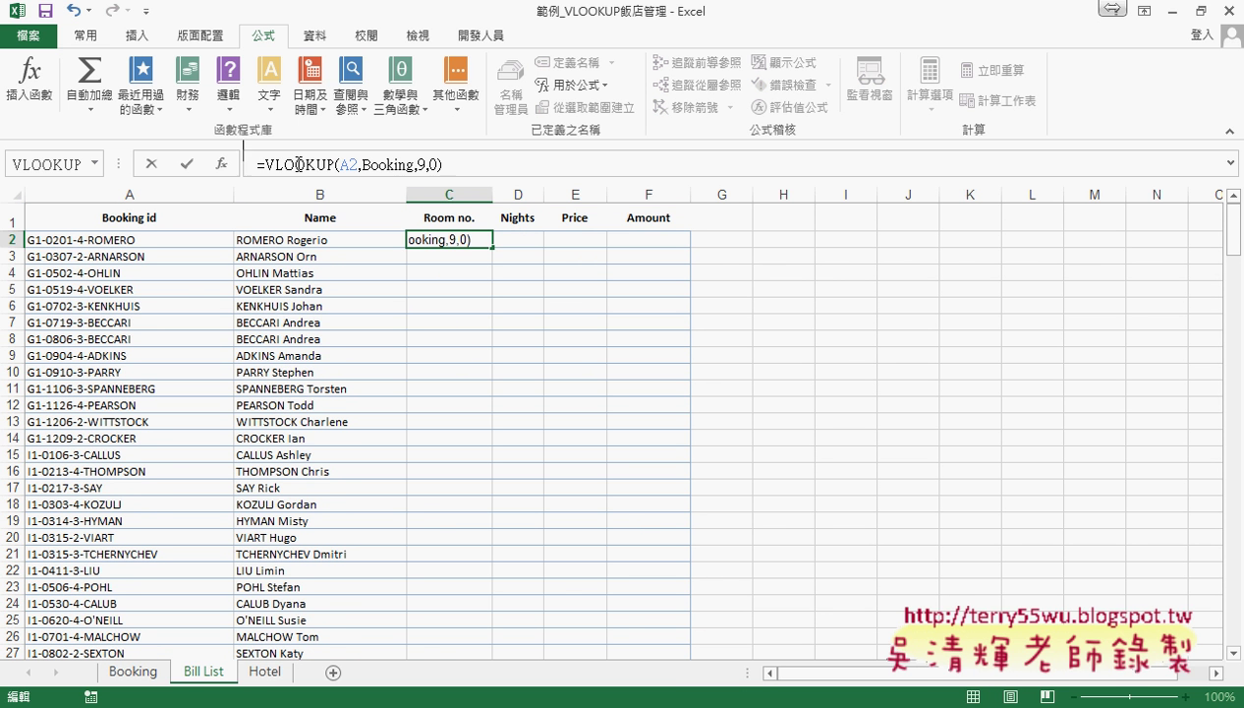
pyautogui.doubleClick(423, 164)
pyautogui.write('6')
pyautogui.press('Return')
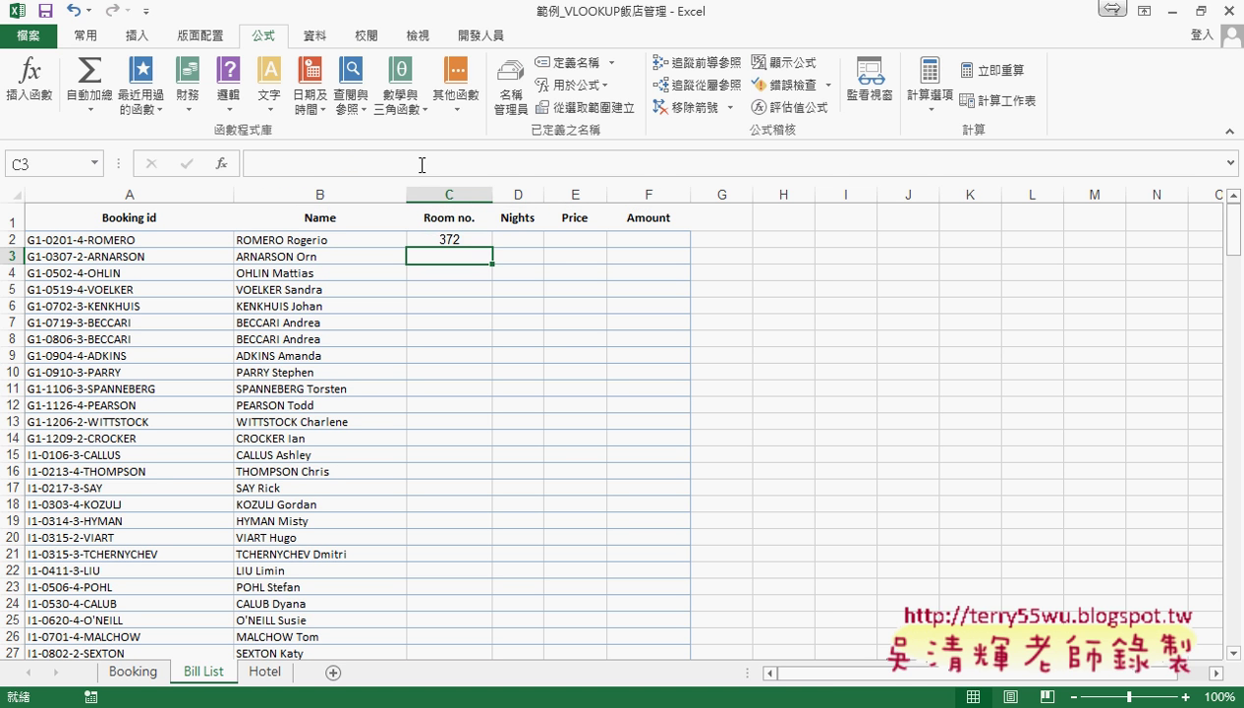
pyautogui.doubleClick(493, 246)
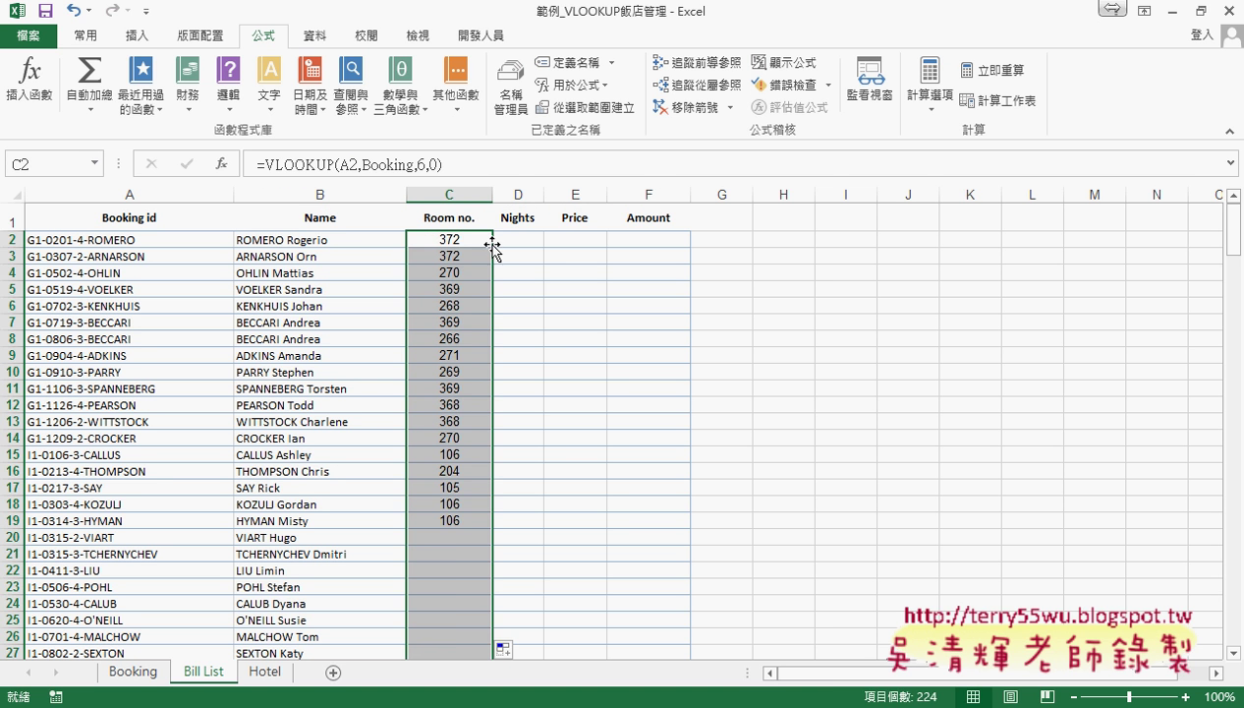
pyautogui.click(521, 239)
pyautogui.click(477, 164)
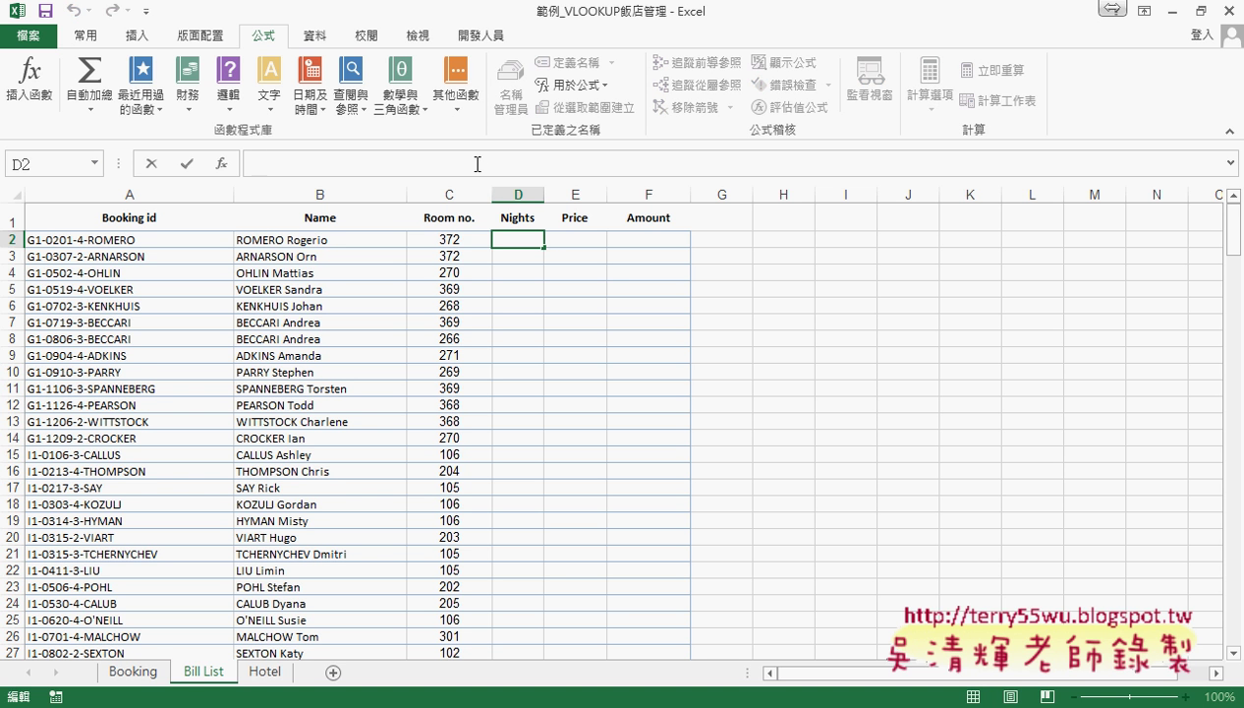
# Build =VLOOKUP(A2,Booking,5,0)-VLOOKUP(A2,Booking,4,0) in D2 and fill the Nights column down
pyautogui.write('=VLOOKUP(A2,Booking,9,0)')
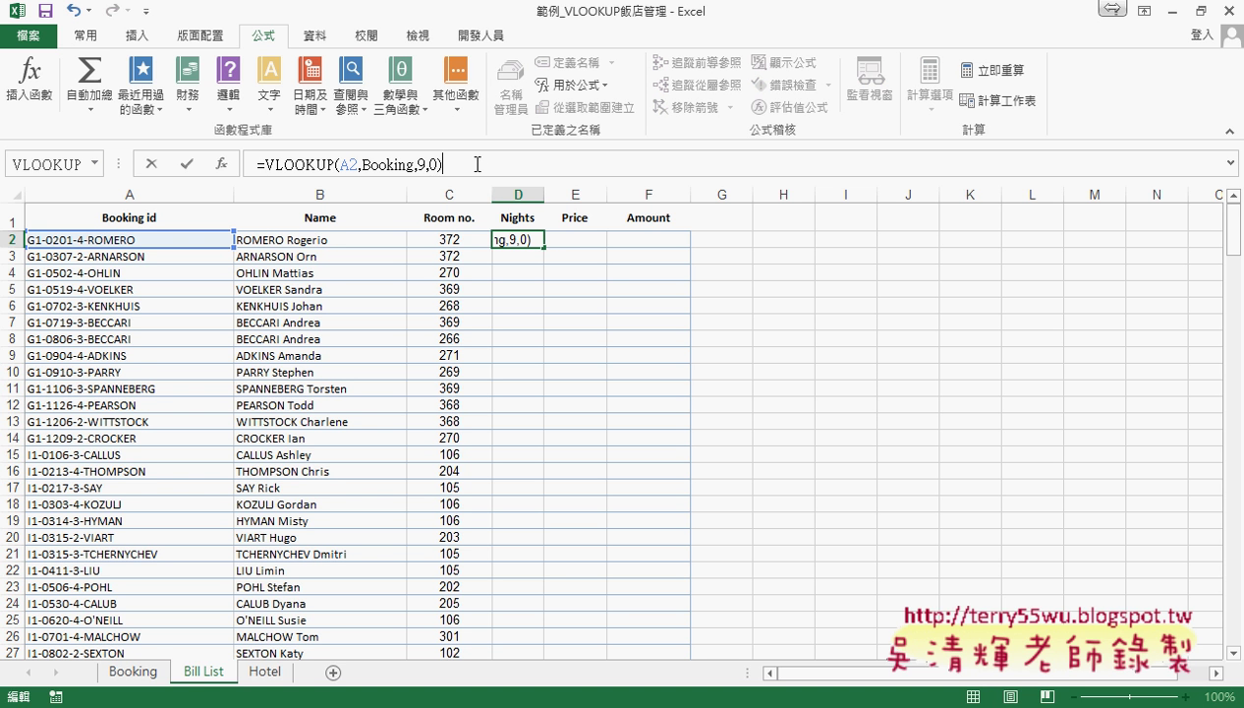
pyautogui.click(414, 165)
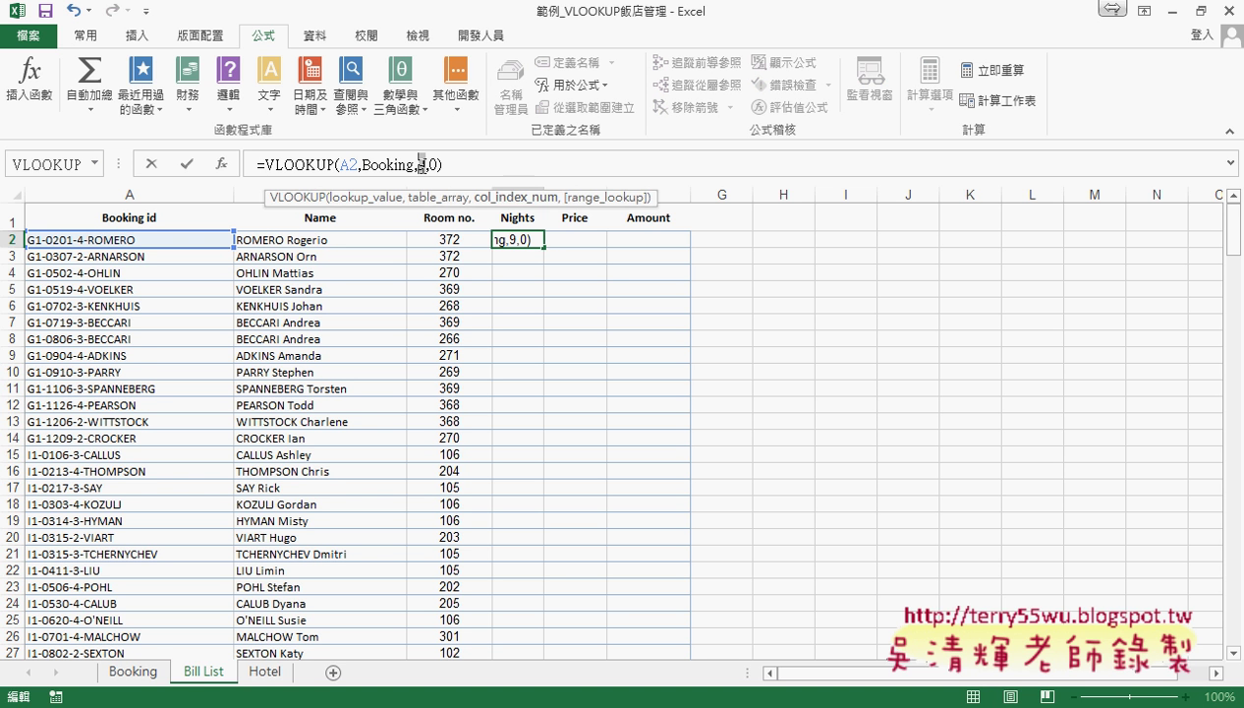
pyautogui.press('Delete')
pyautogui.write('5')
pyautogui.click(461, 167)
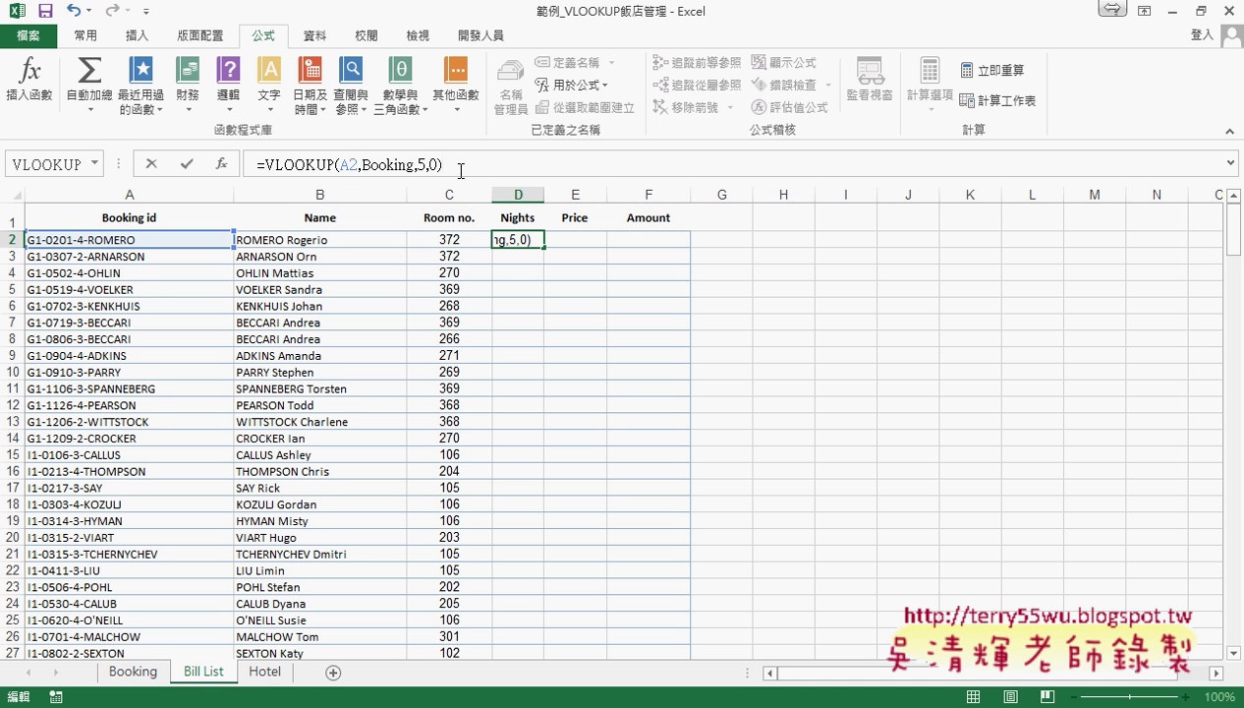
pyautogui.hotkey('ctrl', 'v')
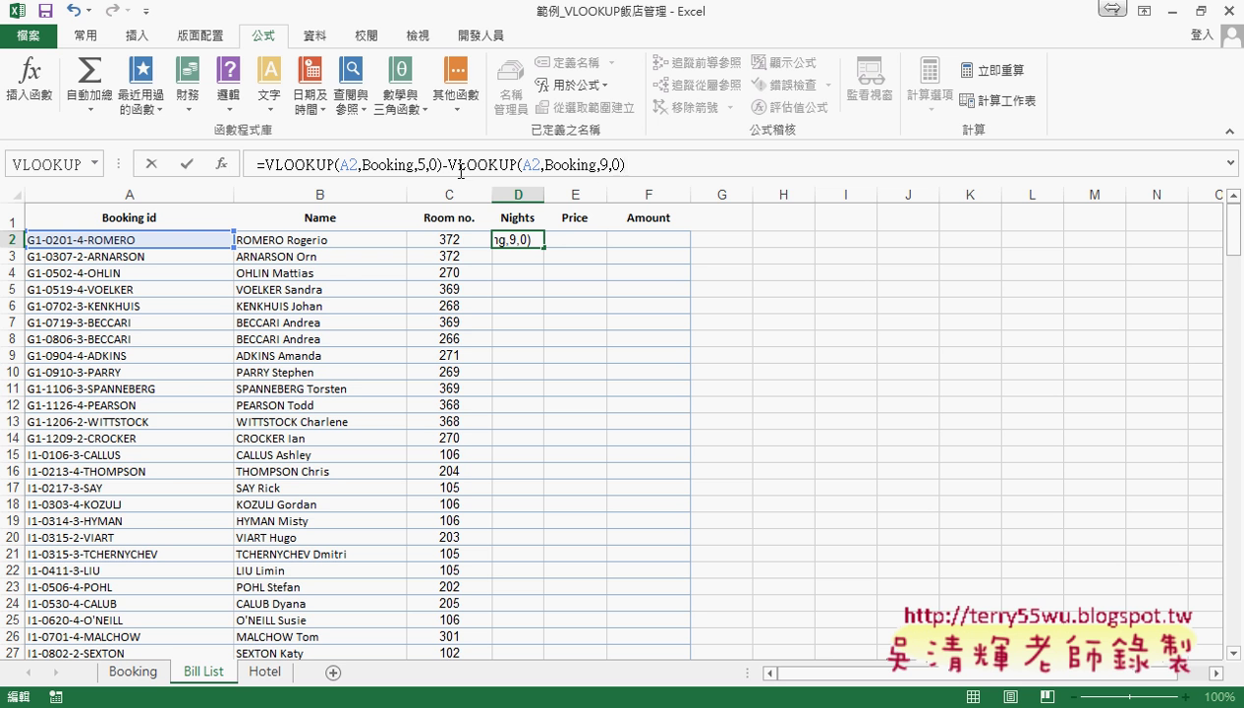
pyautogui.click(604, 164)
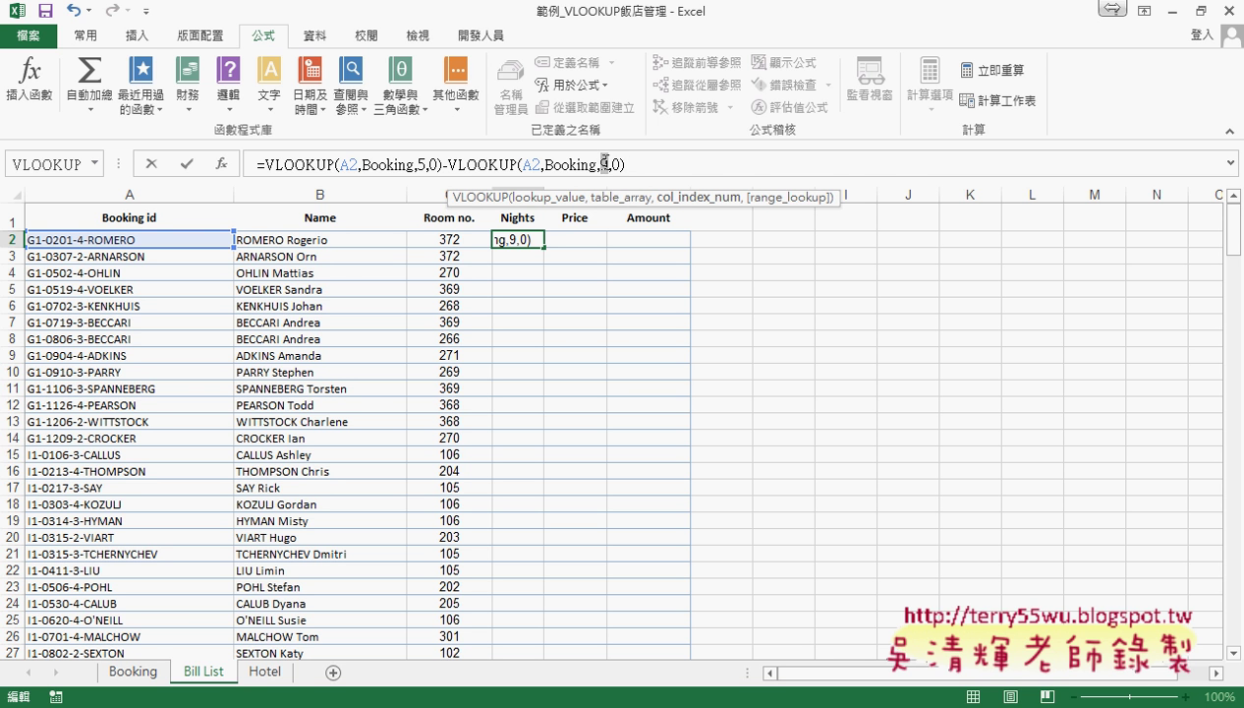
pyautogui.write('4')
pyautogui.click(187, 164)
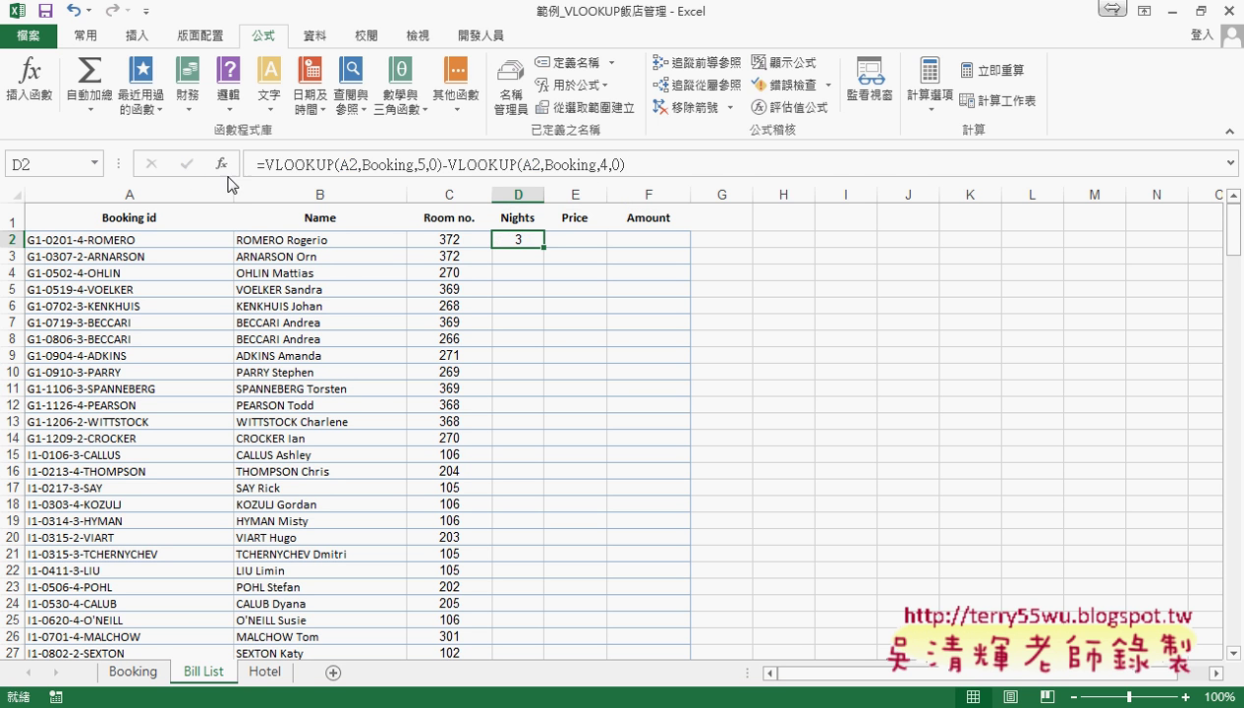
pyautogui.doubleClick(544, 247)
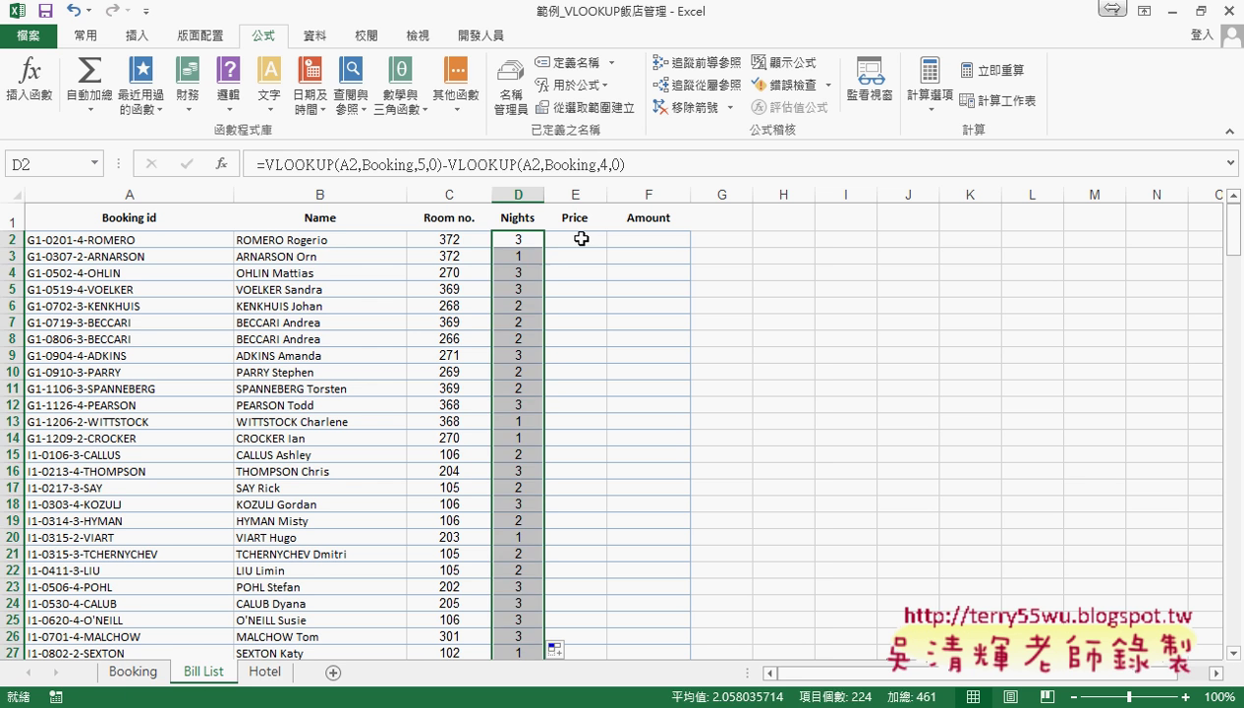
pyautogui.click(581, 238)
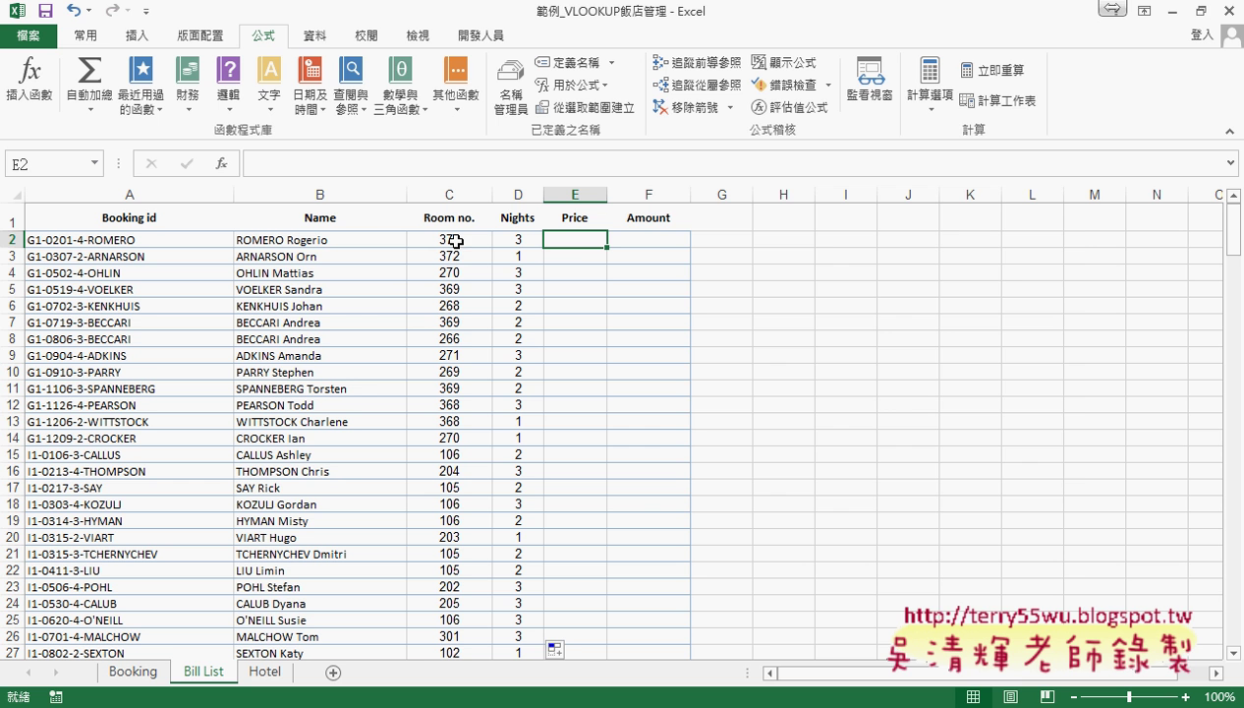
# Insert =LEFT(A2,3) into E2 from the Text function category
pyautogui.click(221, 163)
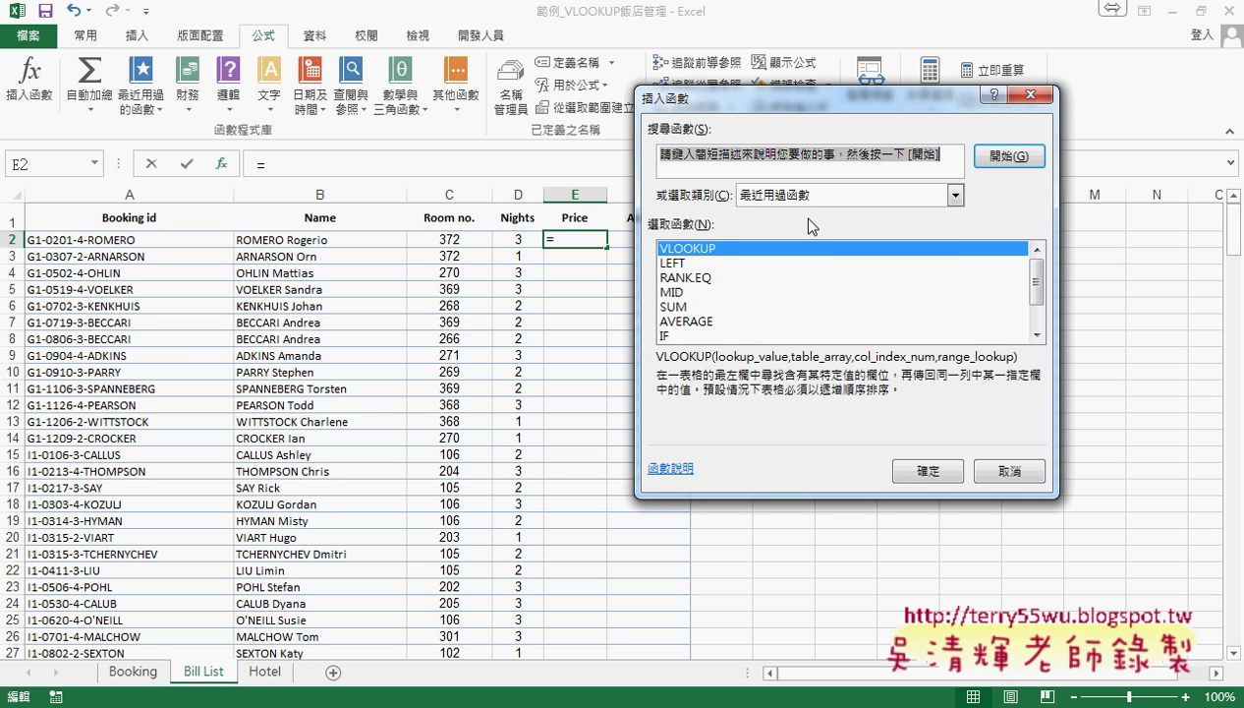
pyautogui.click(806, 195)
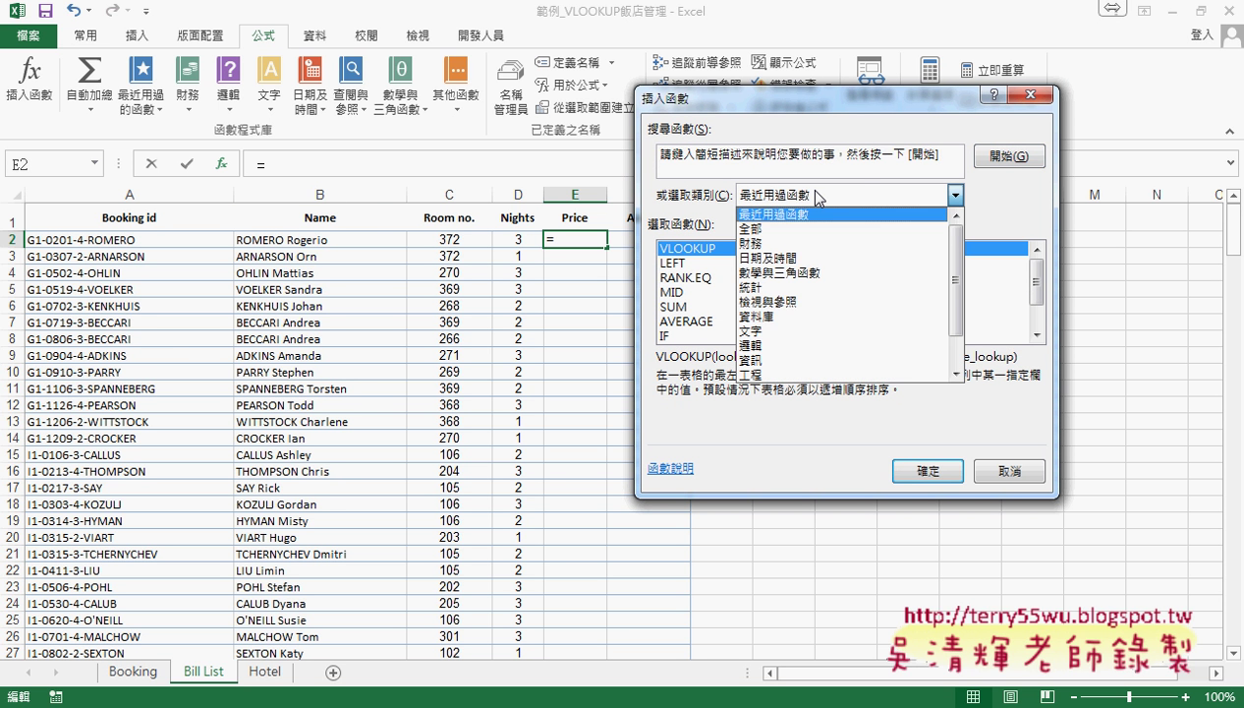
pyautogui.click(805, 332)
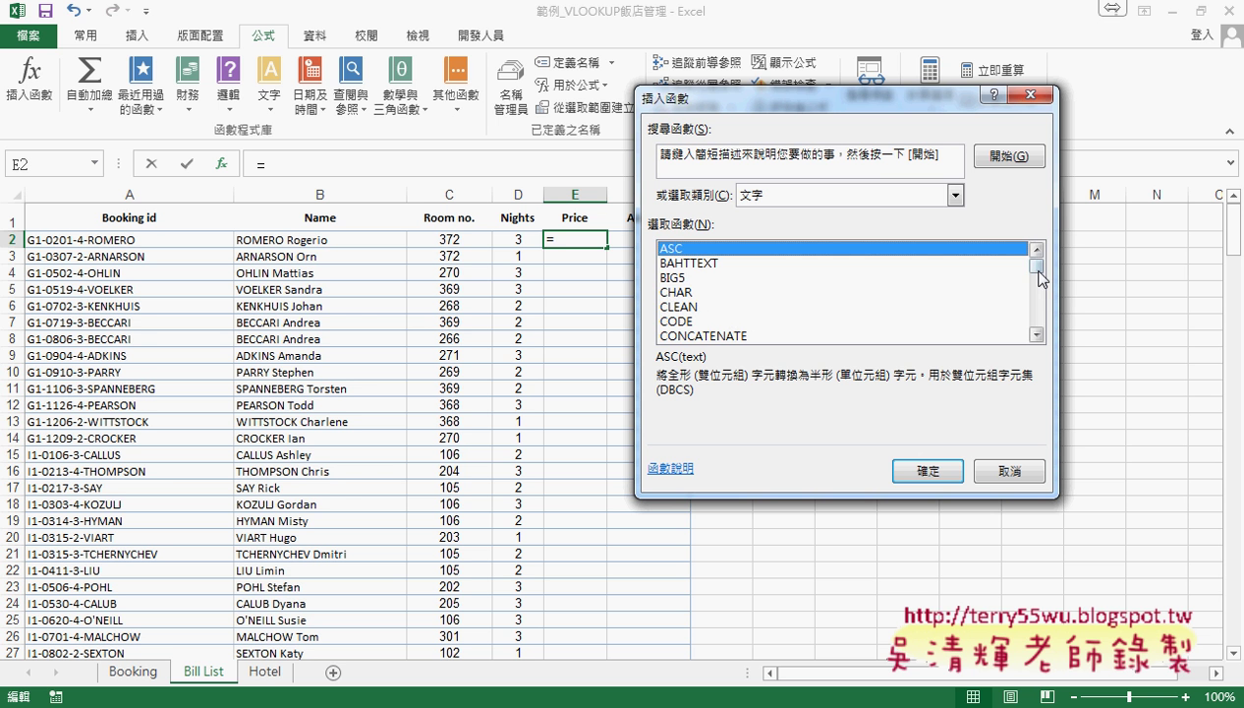
pyautogui.moveTo(1037, 257); pyautogui.dragTo(1041, 295)
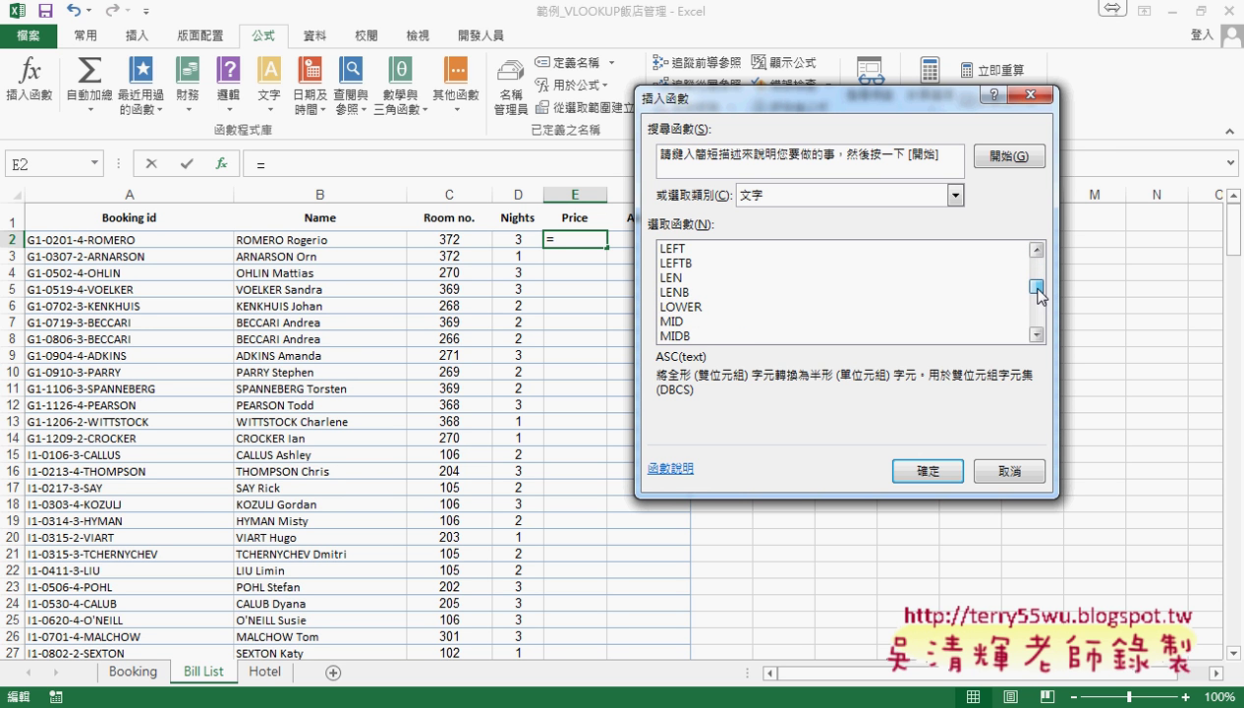
pyautogui.doubleClick(674, 249)
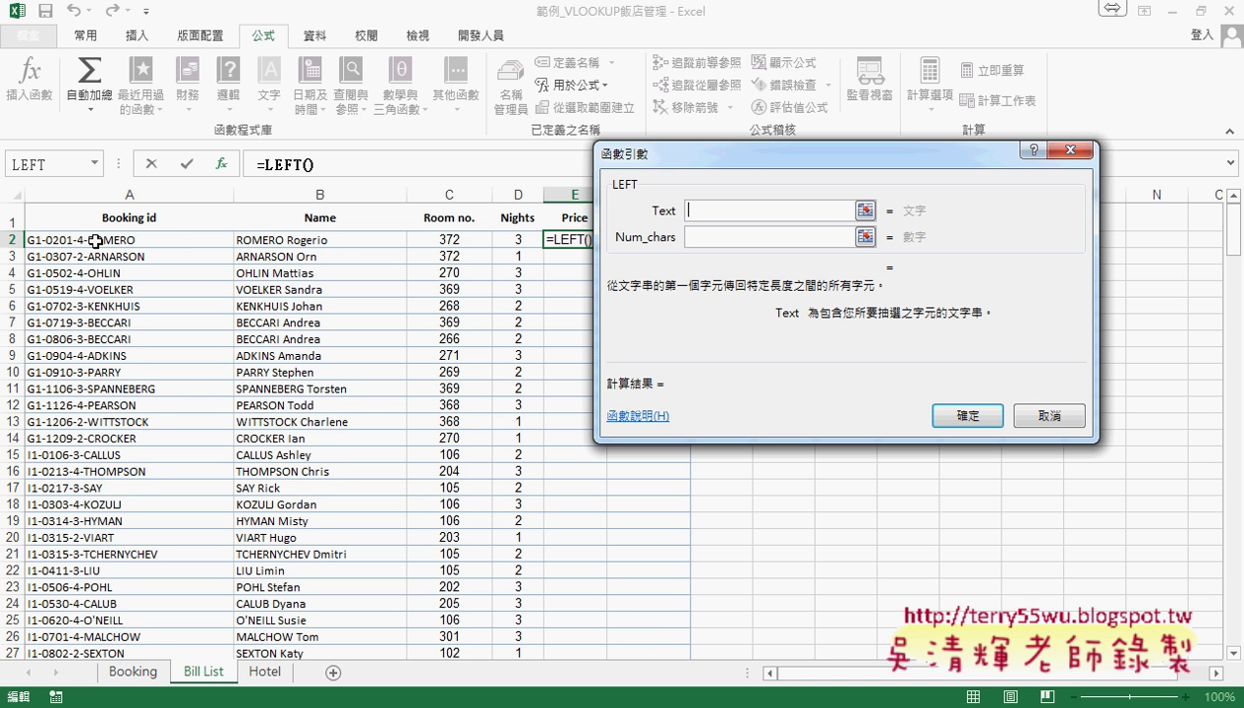
pyautogui.click(94, 240)
pyautogui.click(706, 238)
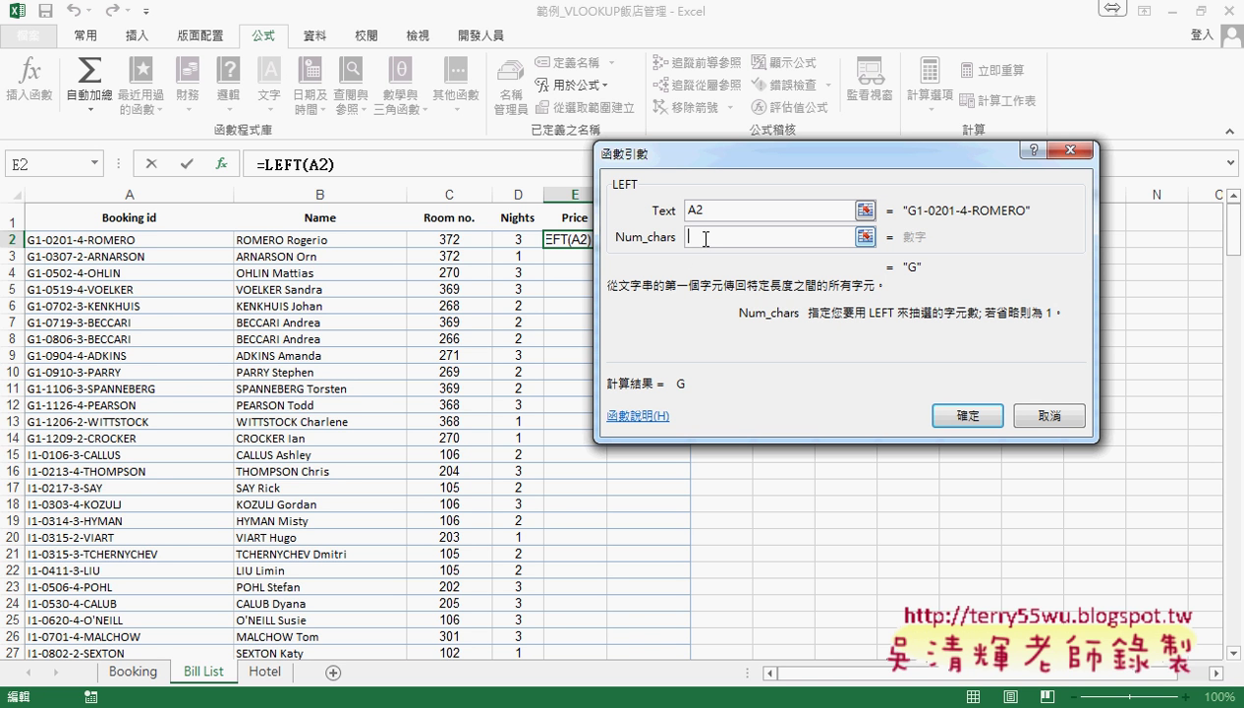
pyautogui.write('3')
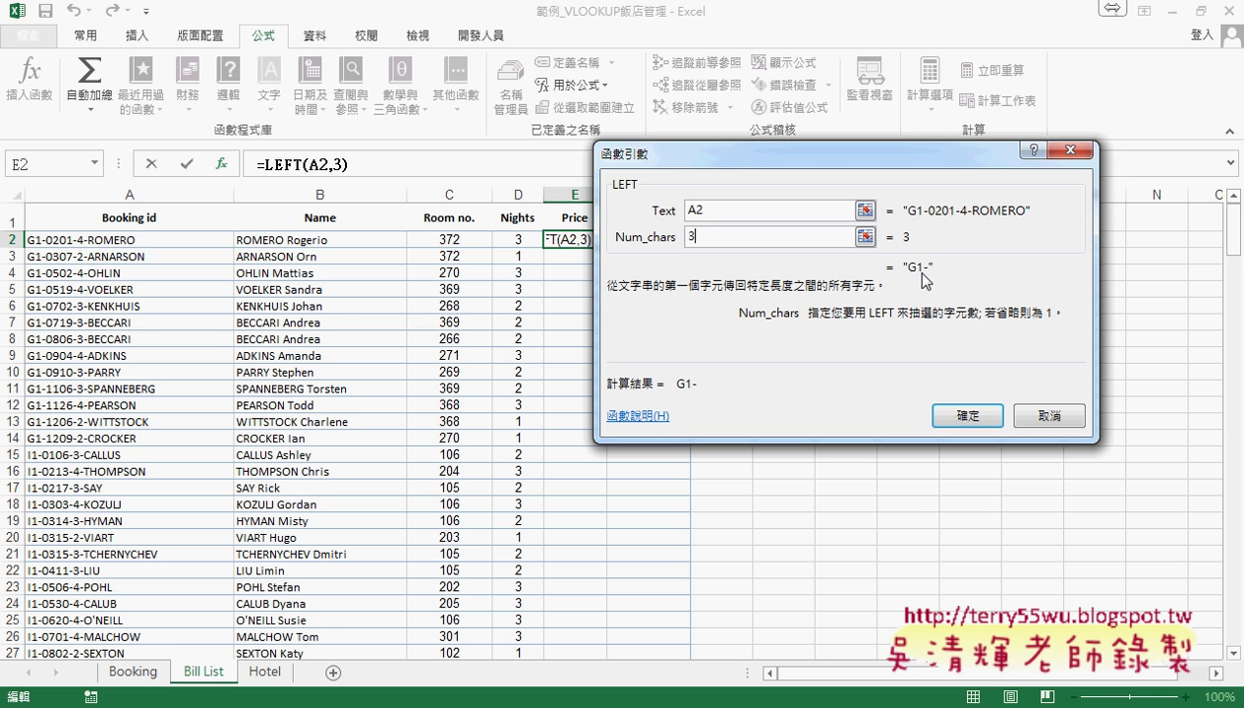
pyautogui.click(951, 406)
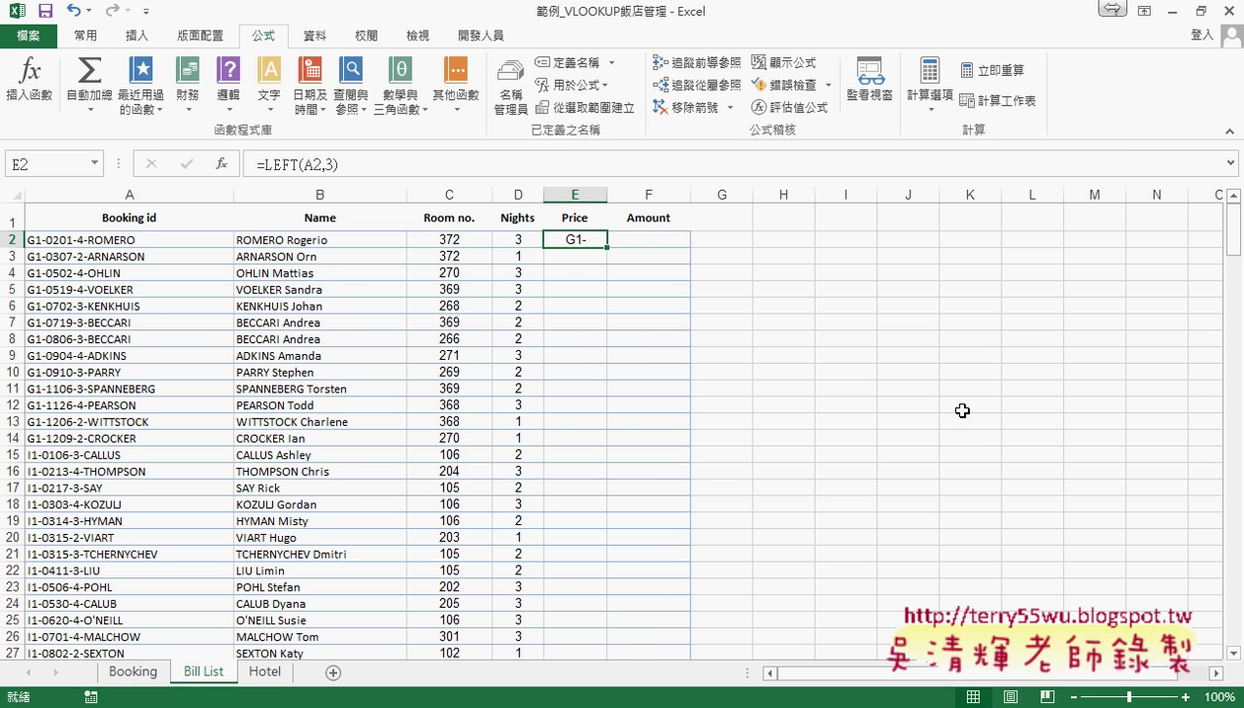
# Append &C2 so E2 reads =LEFT(A2,3)&C2, showing G1-372
pyautogui.click(417, 167)
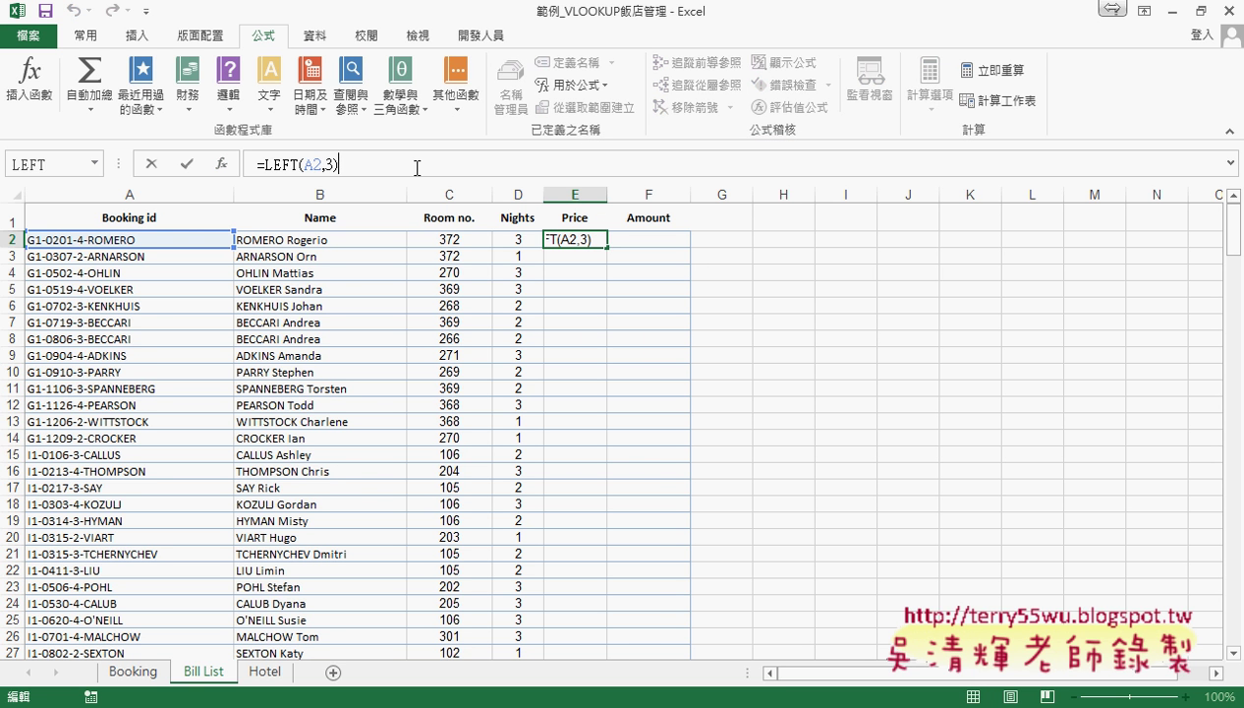
pyautogui.write('&')
pyautogui.click(470, 240)
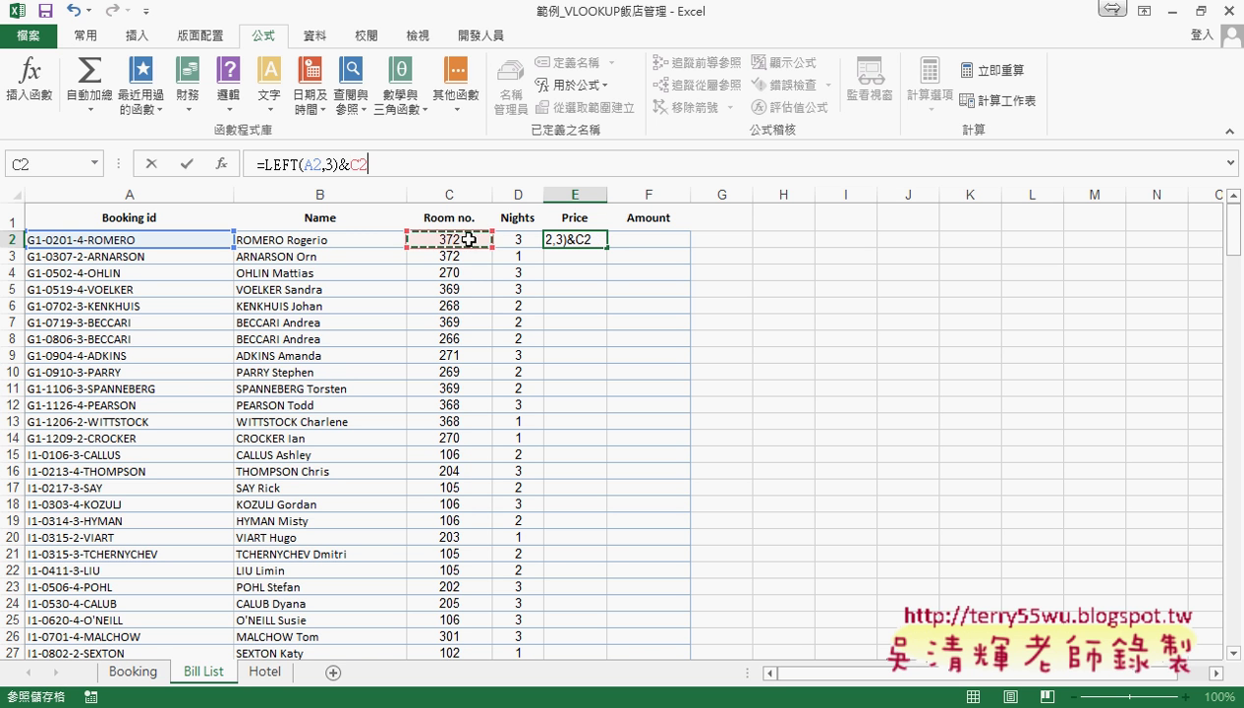
pyautogui.click(186, 164)
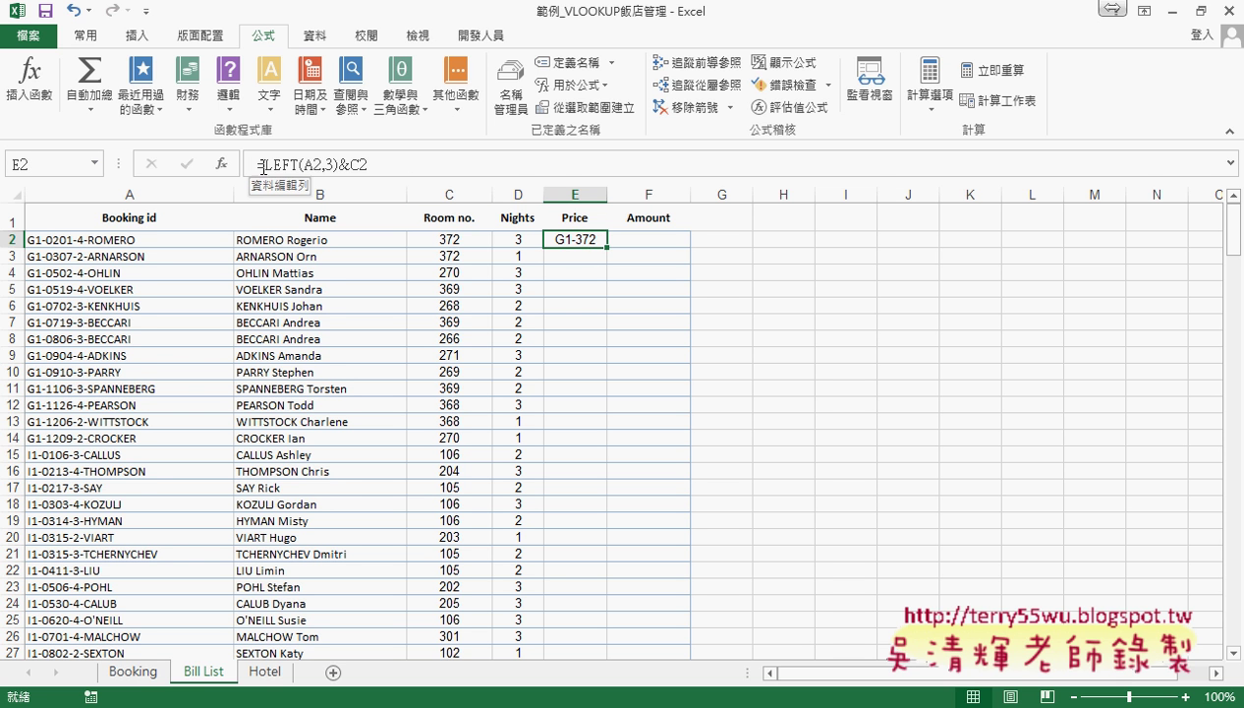
# Wrap E2's LEFT(A2,3)&C2 key in VLOOKUP as its lookup value
pyautogui.moveTo(263, 165); pyautogui.dragTo(373, 165)
pyautogui.rightClick(374, 164)
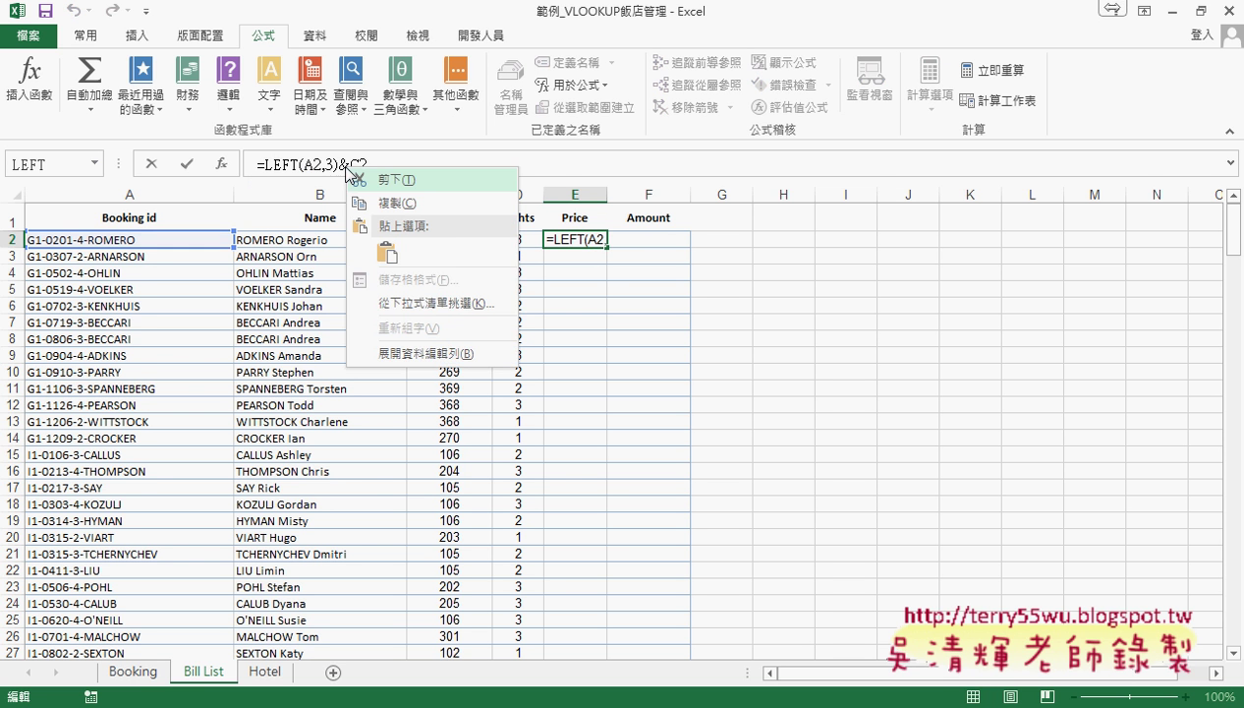
pyautogui.click(411, 183)
pyautogui.click(222, 163)
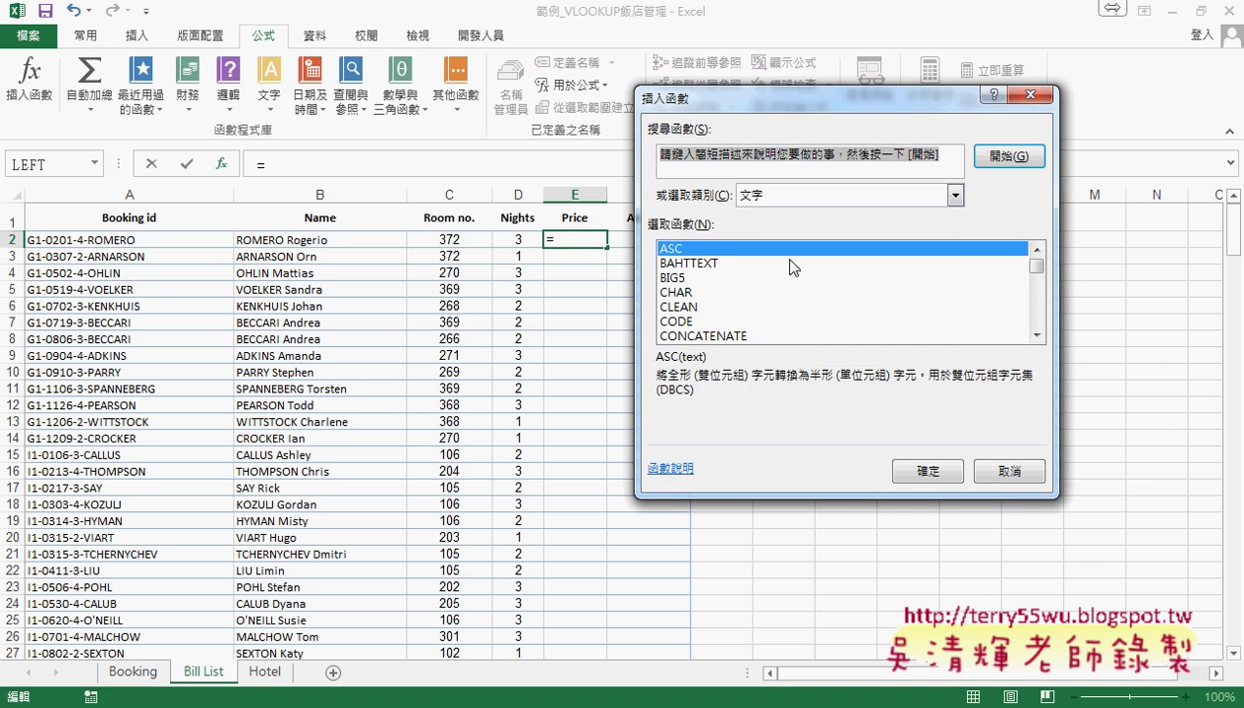
pyautogui.click(800, 193)
pyautogui.click(804, 215)
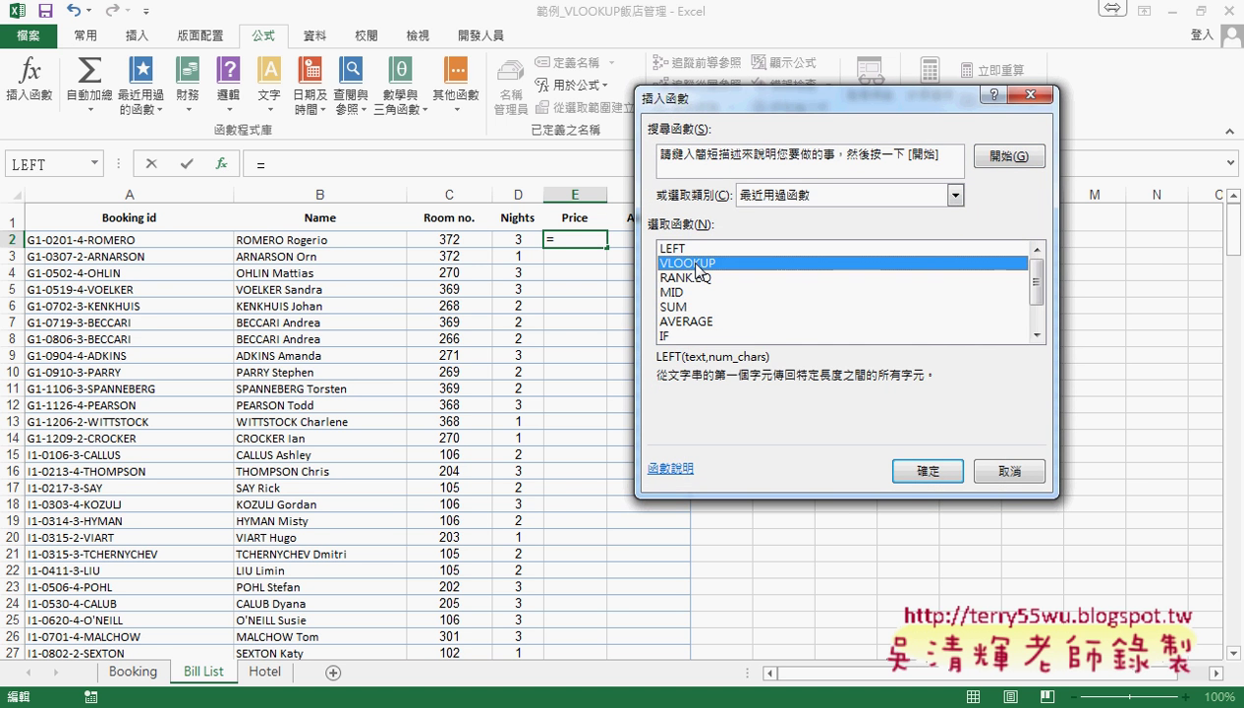
pyautogui.doubleClick(696, 264)
pyautogui.rightClick(742, 181)
pyautogui.click(776, 250)
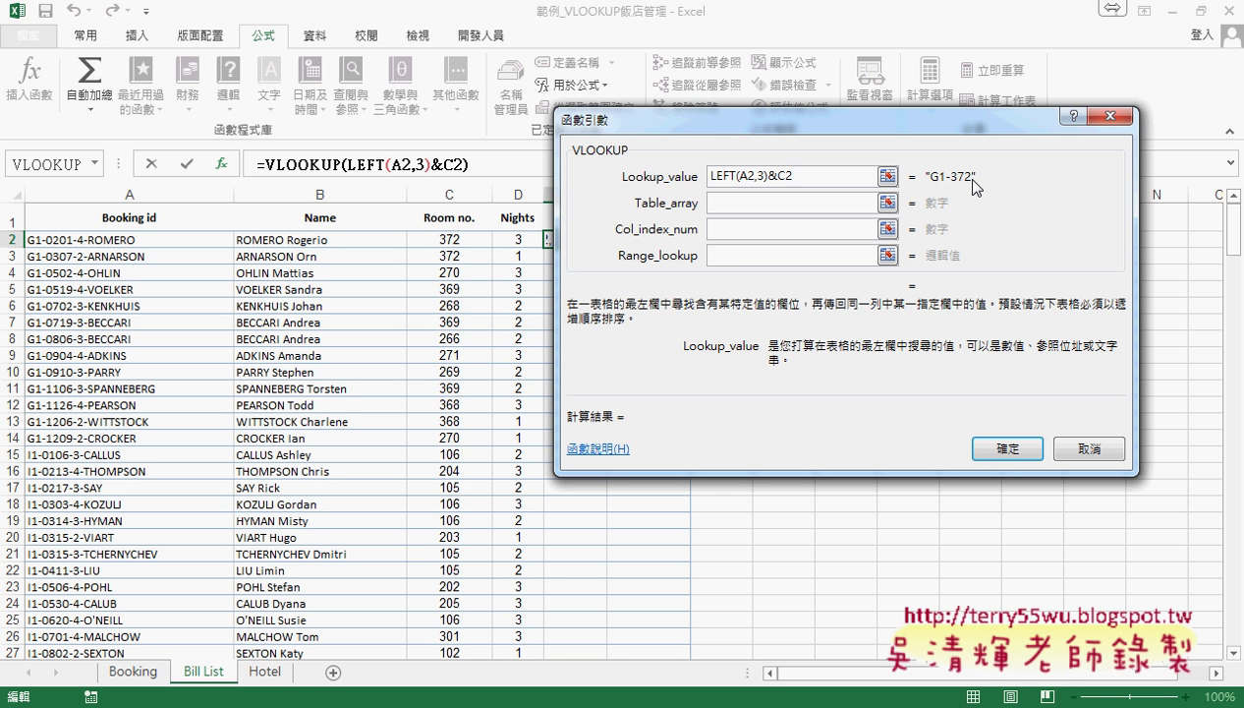
# Set LookupPrice as the Table_array, checking its range on the Hotel sheet
pyautogui.click(809, 198)
pyautogui.press('F3')
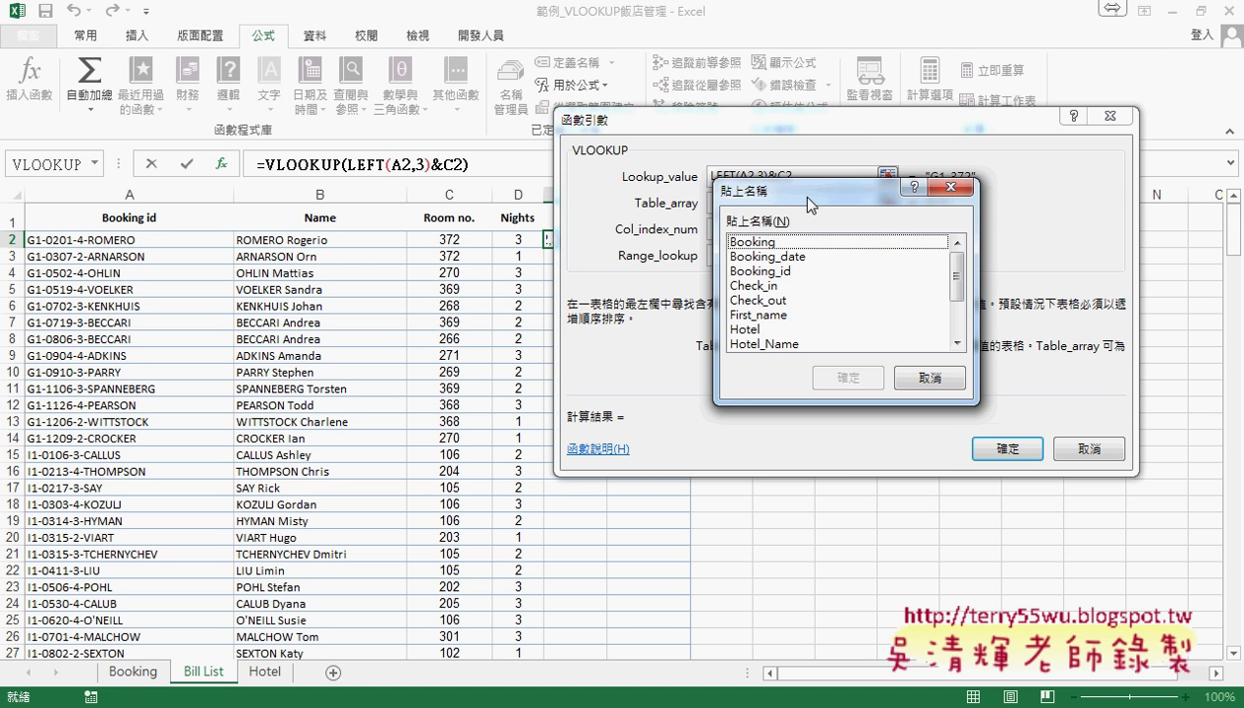
pyautogui.moveTo(953, 283); pyautogui.dragTo(954, 322)
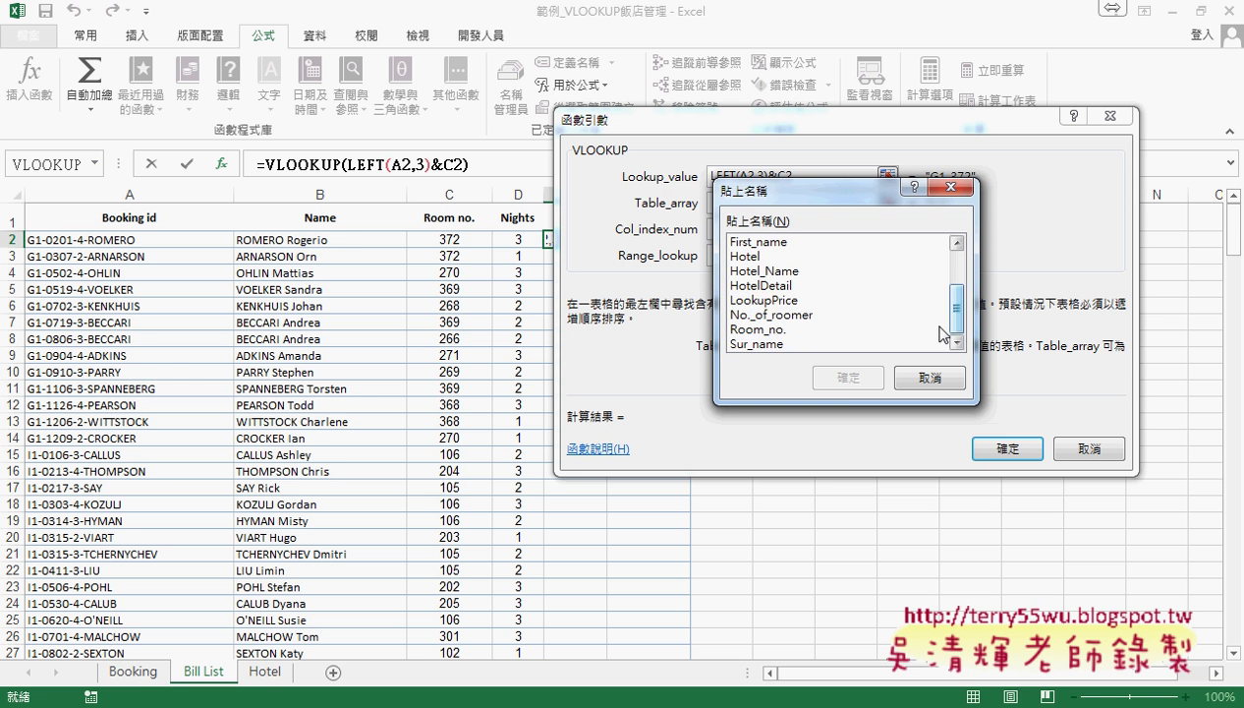
pyautogui.click(793, 301)
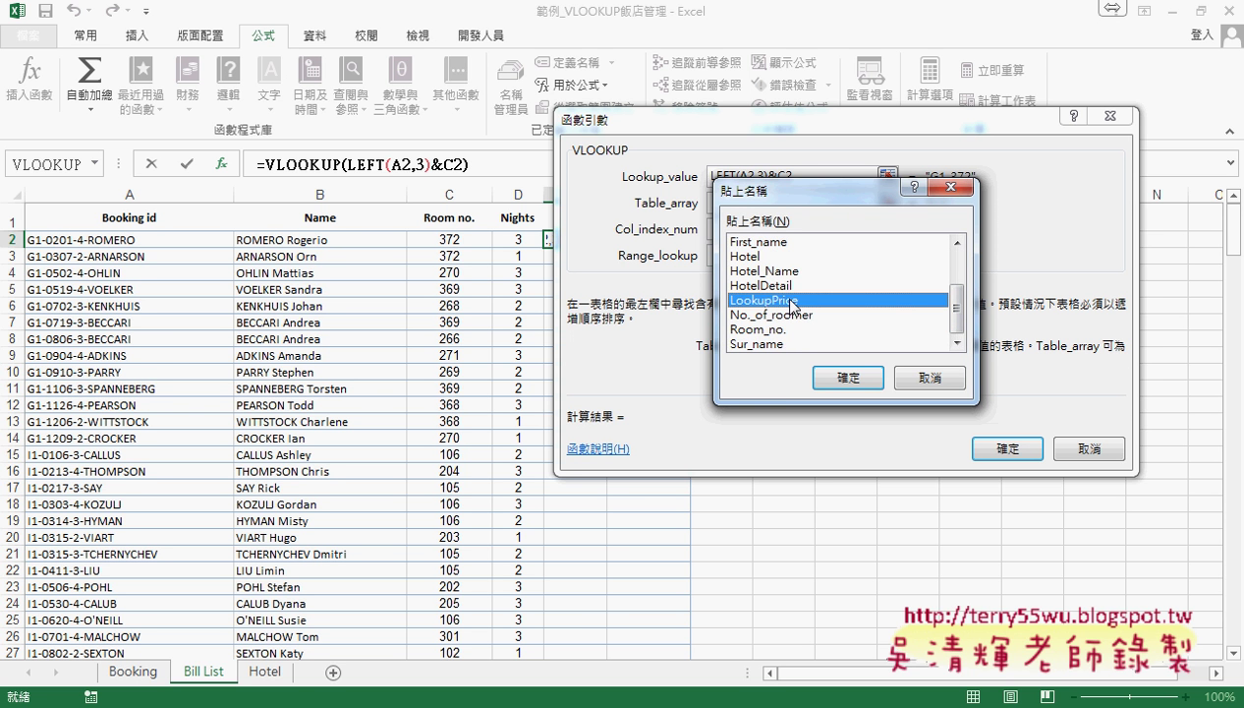
pyautogui.click(833, 375)
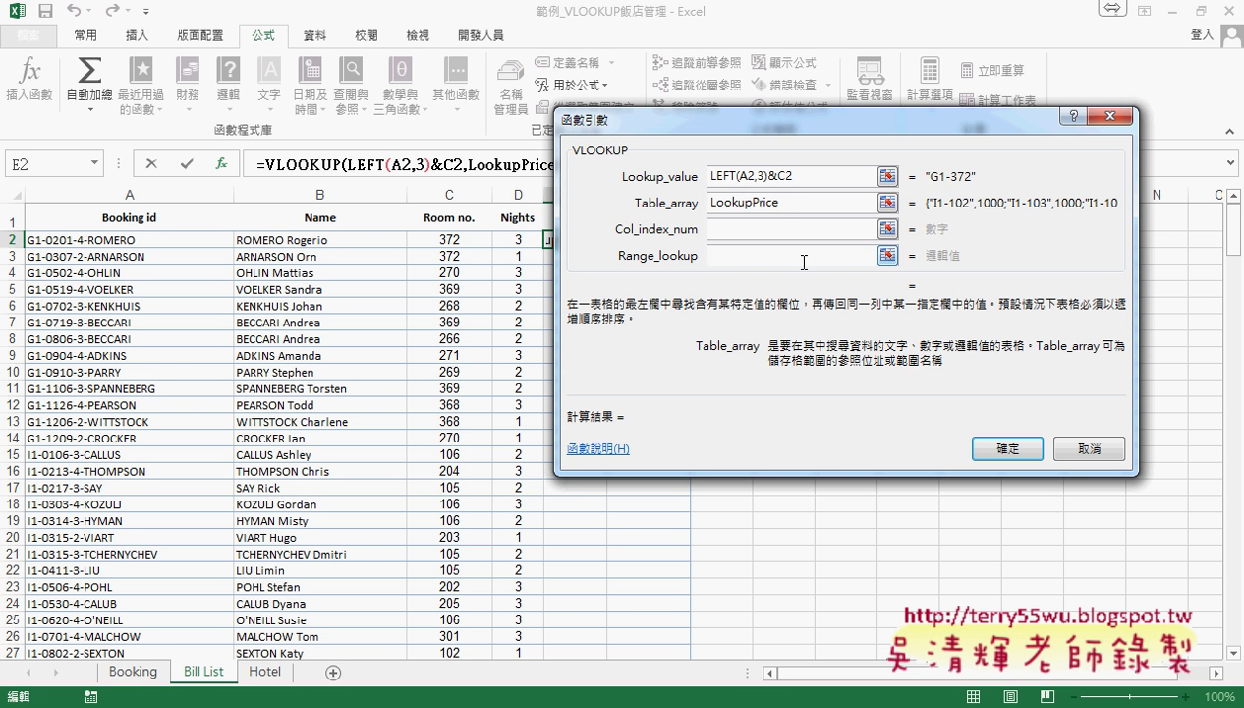
pyautogui.click(775, 233)
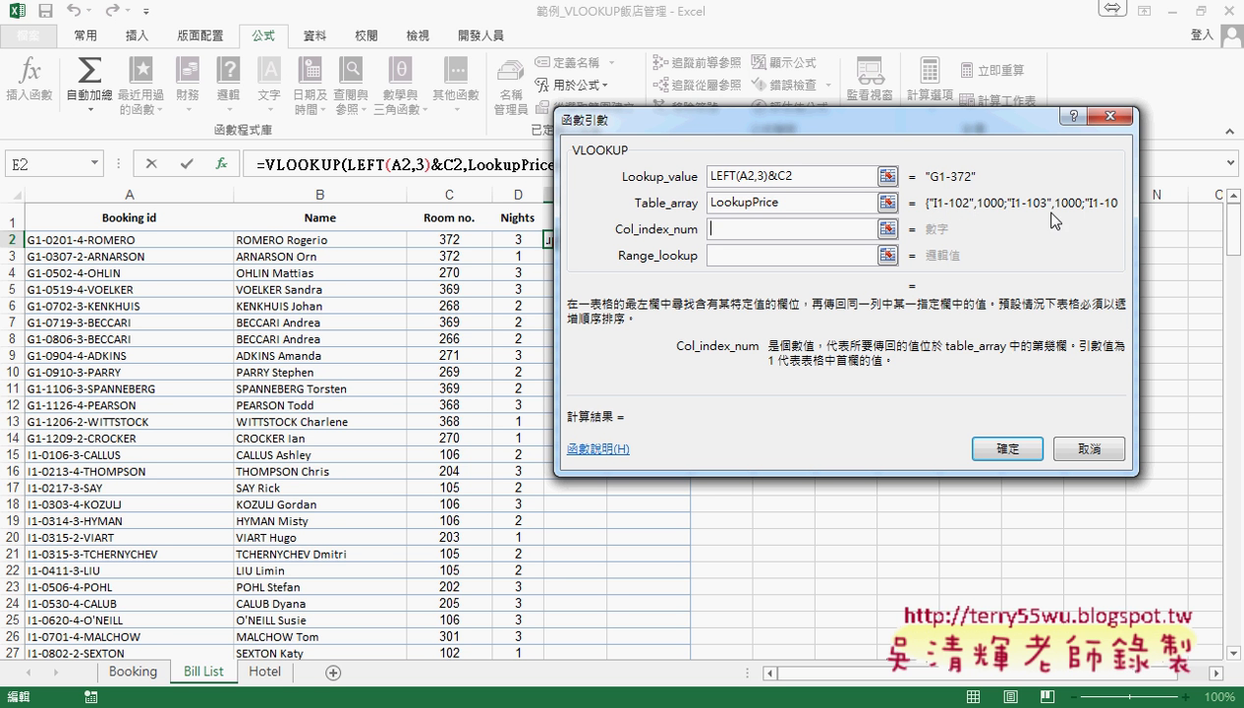
pyautogui.click(792, 202)
pyautogui.moveTo(781, 125); pyautogui.dragTo(905, 124)
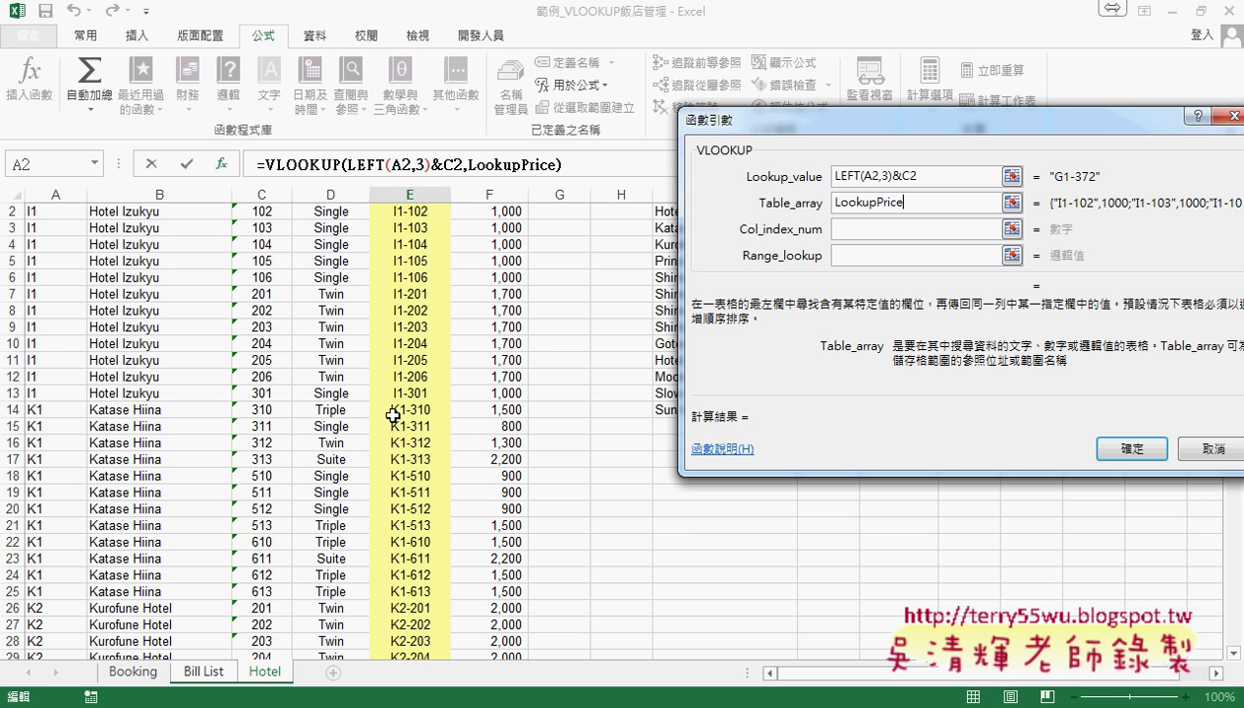
# Enter column 2 and exact match 0 to finish =VLOOKUP(LEFT(A2,3)&C2,LookupPrice,2,0)
pyautogui.click(863, 229)
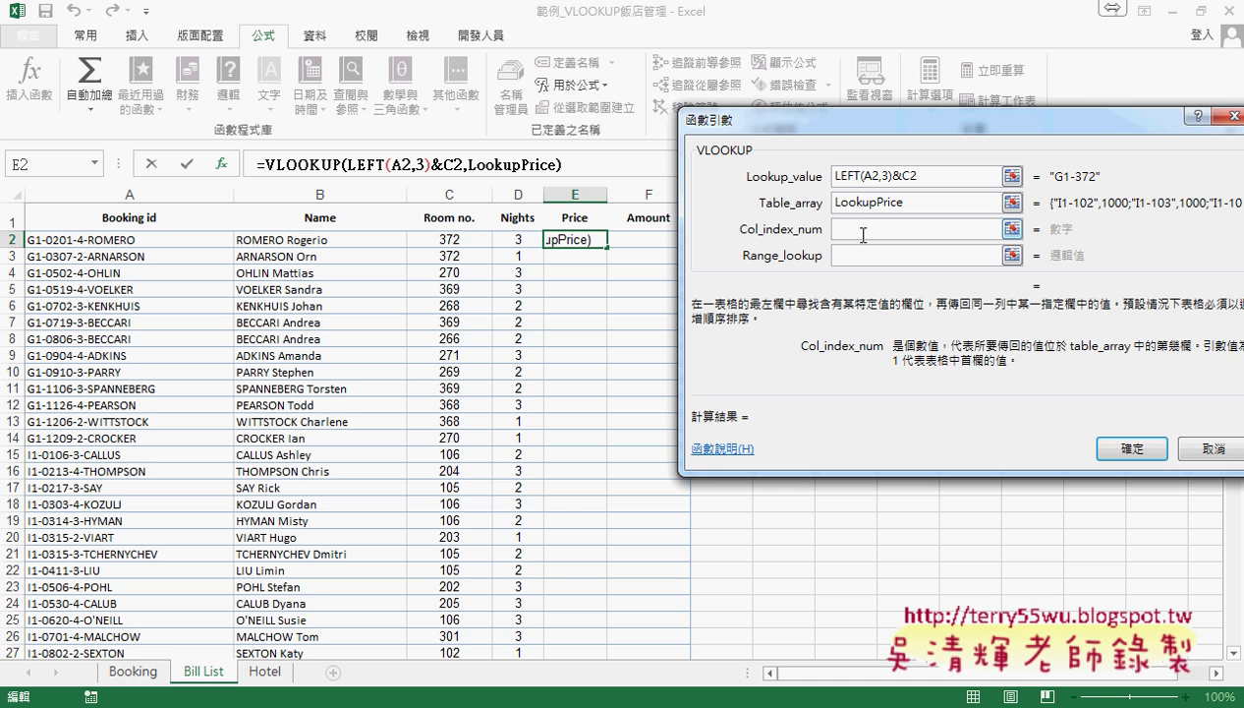
pyautogui.write('2')
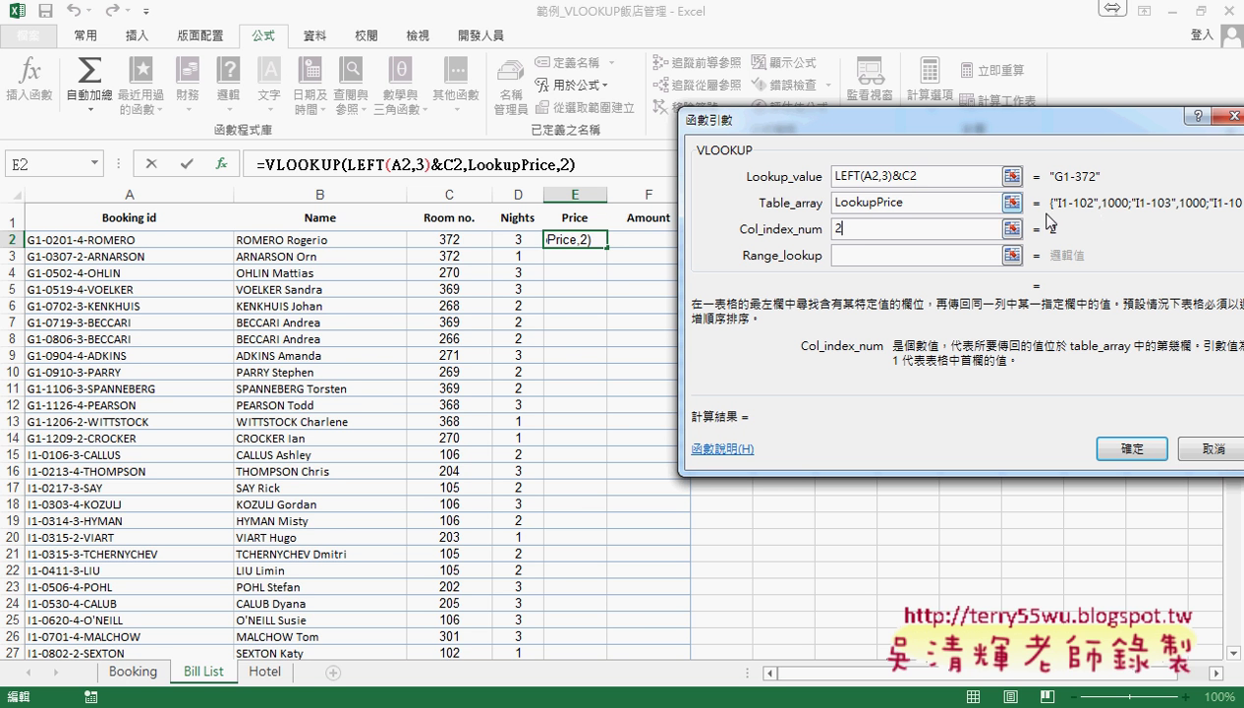
pyautogui.click(892, 254)
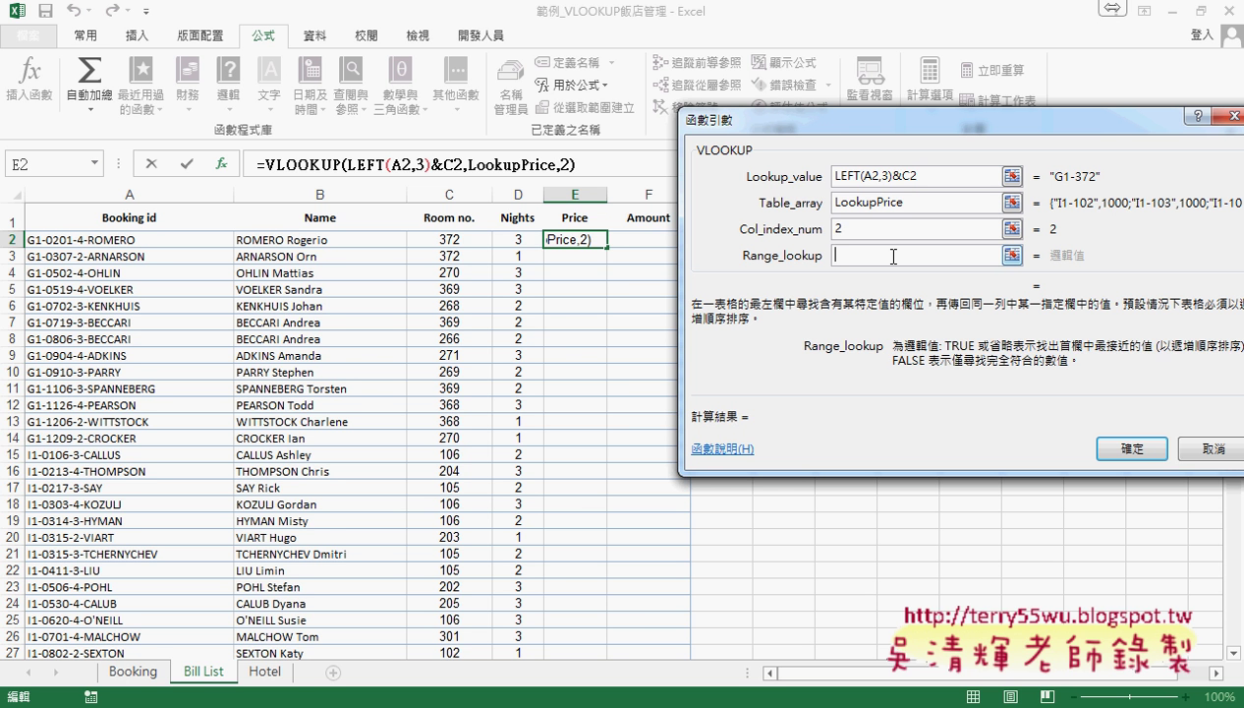
pyautogui.write('0')
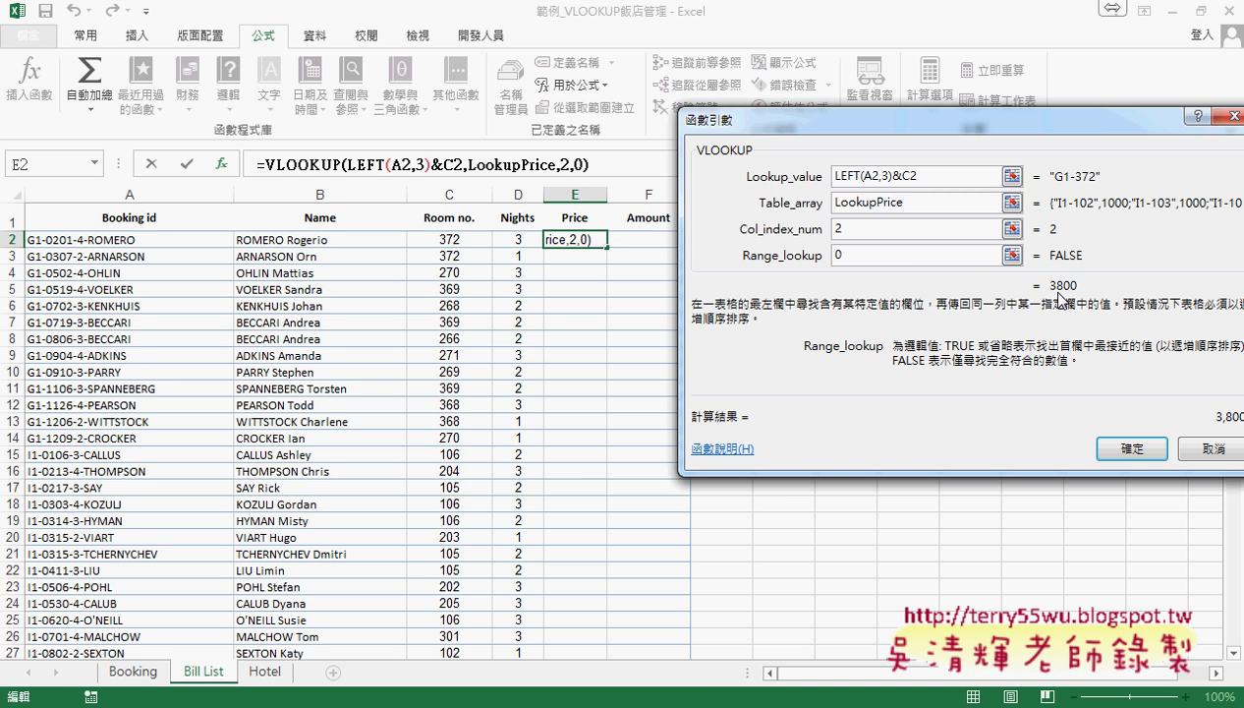
pyautogui.click(1132, 448)
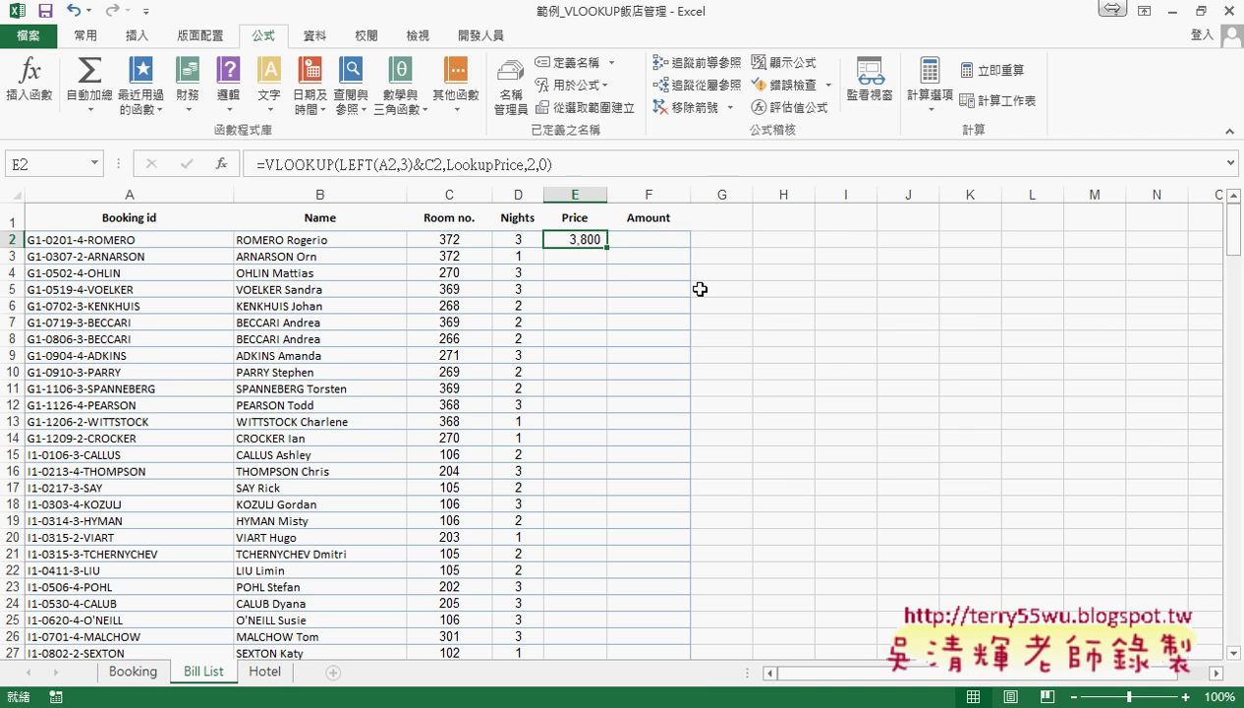
# Copy E2's price lookup down all bookings, giving 3,800, 2,300, 1,000 and so on
pyautogui.doubleClick(611, 246)
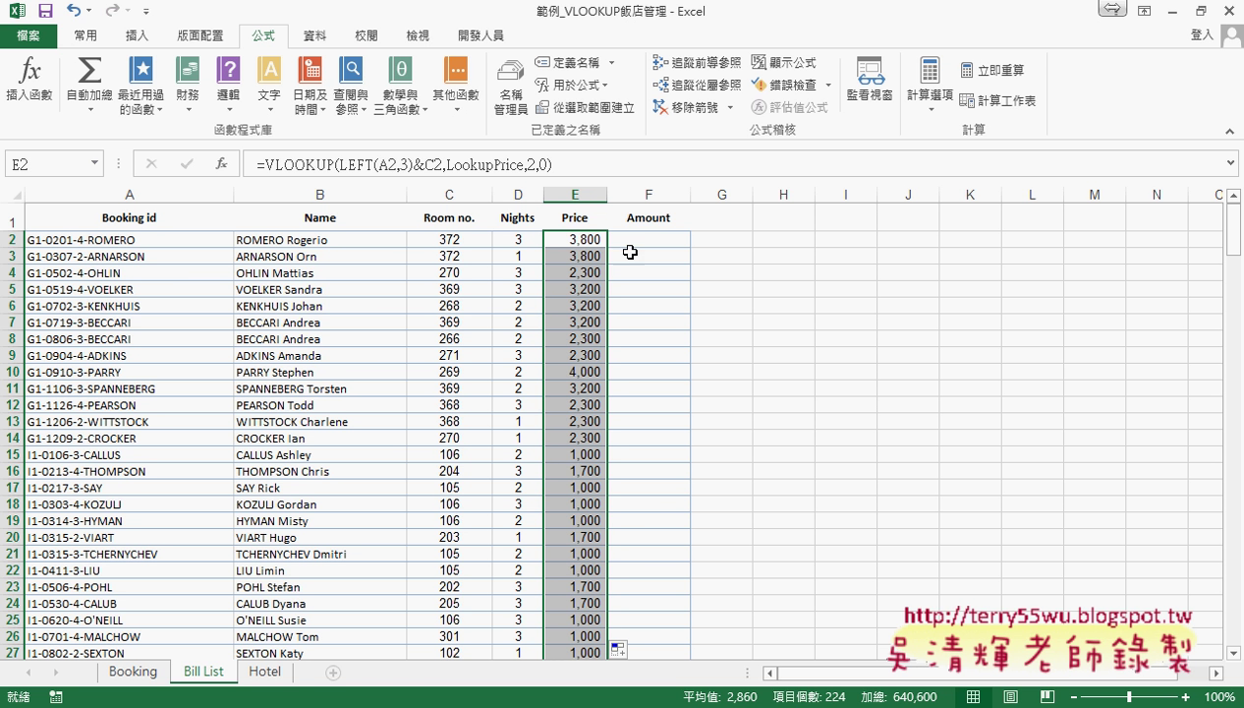
pyautogui.click(680, 242)
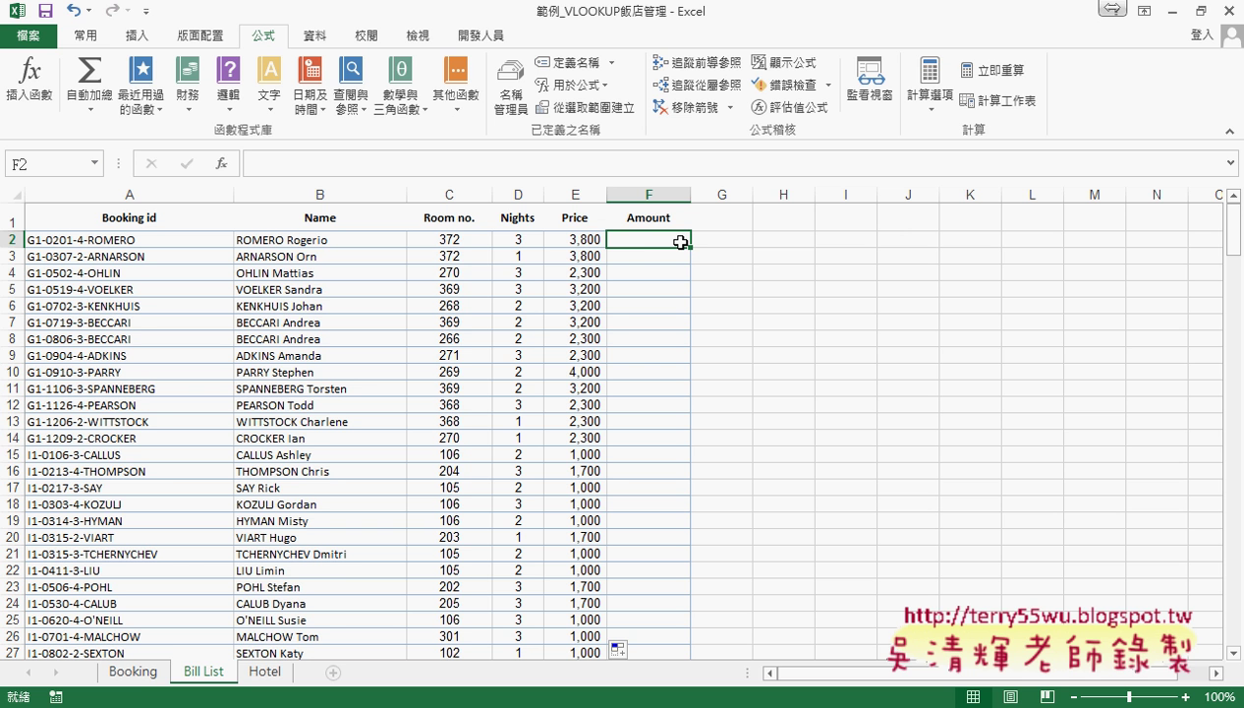
# Enter =D2*E2 in F2, giving $11,400, and fill it down the Amount column
pyautogui.click(349, 174)
pyautogui.write('=')
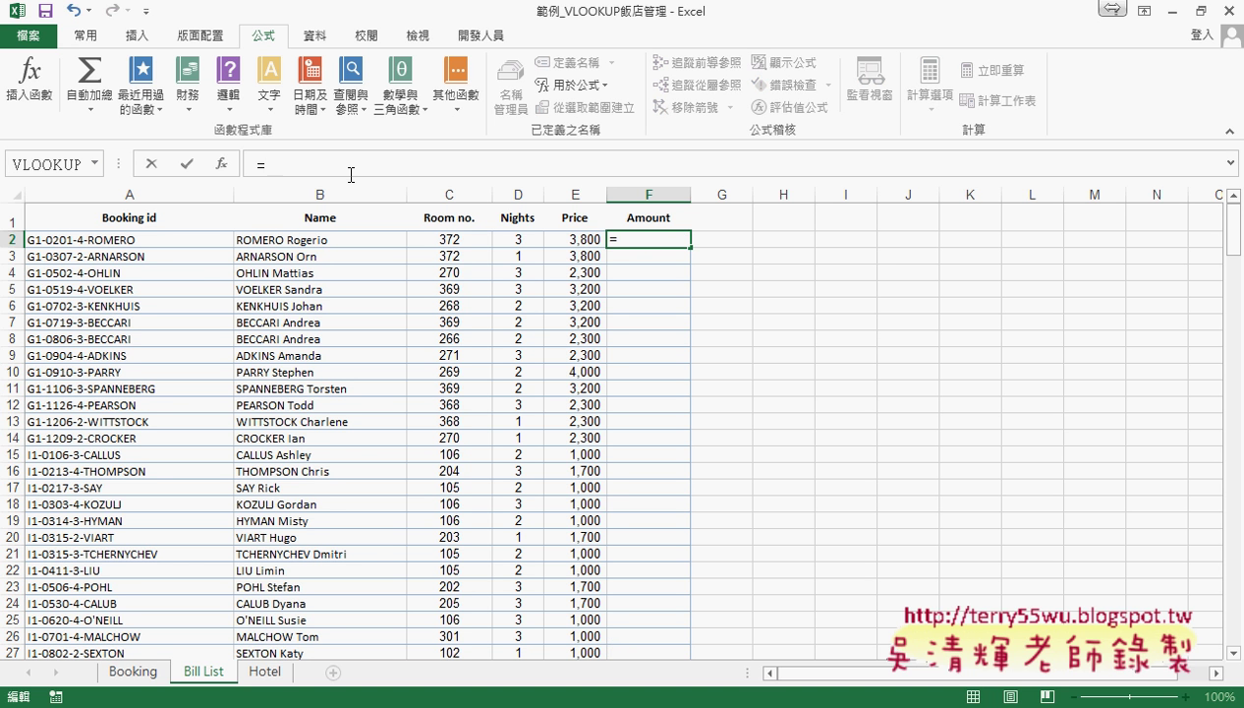
pyautogui.click(515, 240)
pyautogui.write('*')
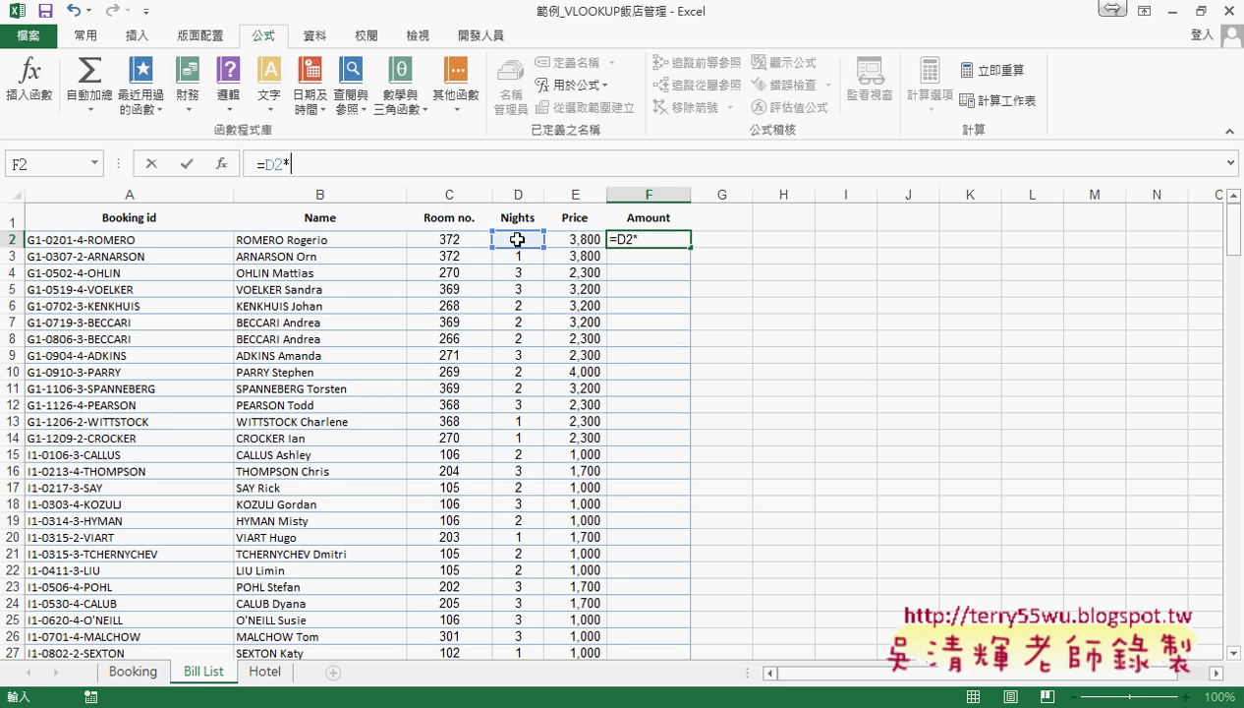
pyautogui.click(575, 240)
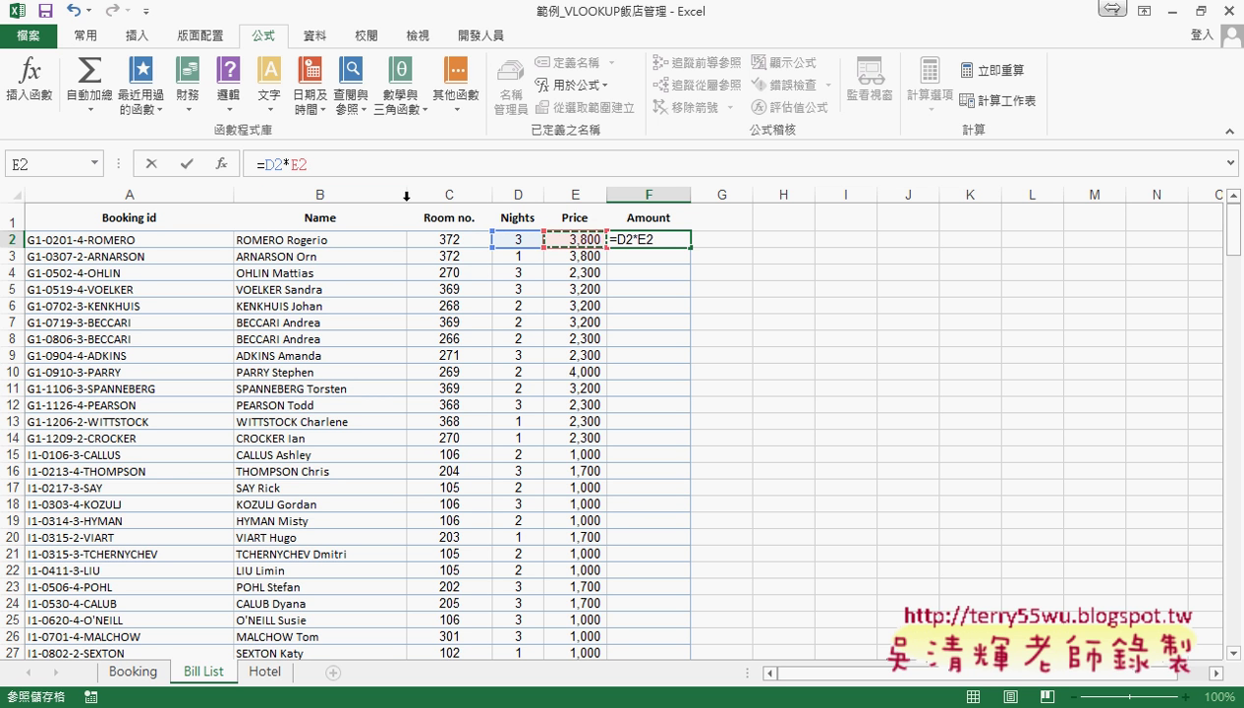
pyautogui.click(187, 165)
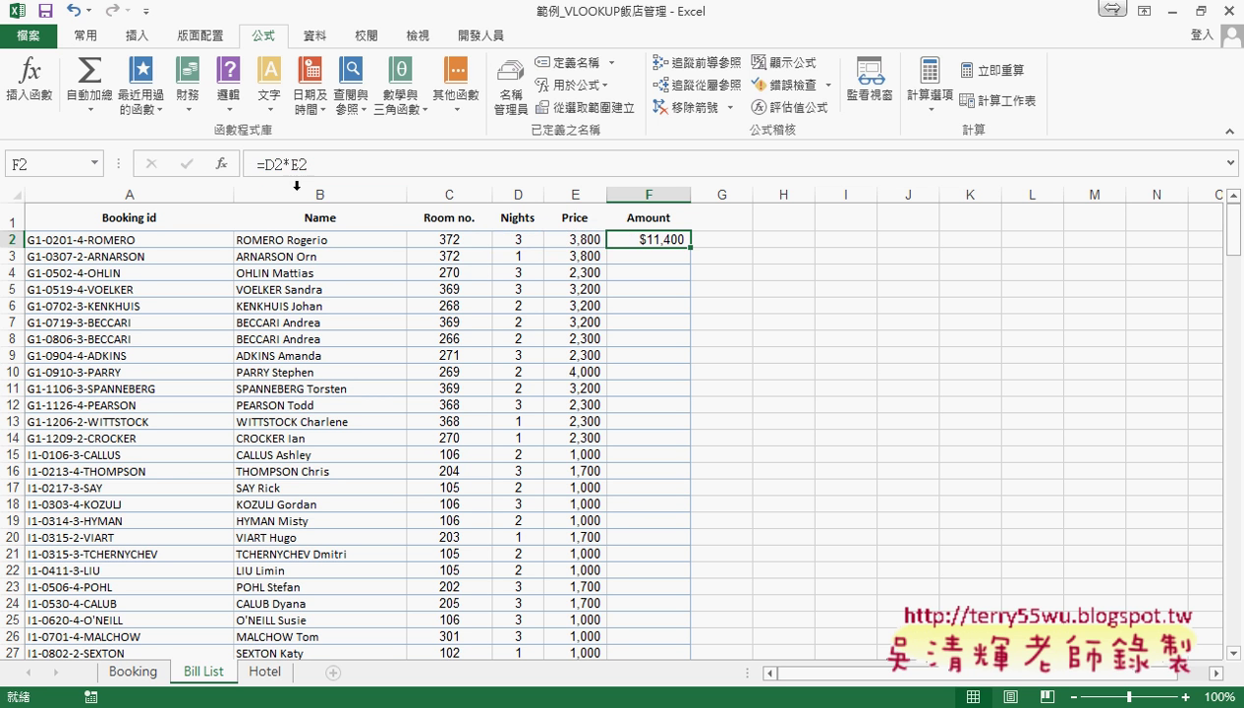
pyautogui.doubleClick(689, 250)
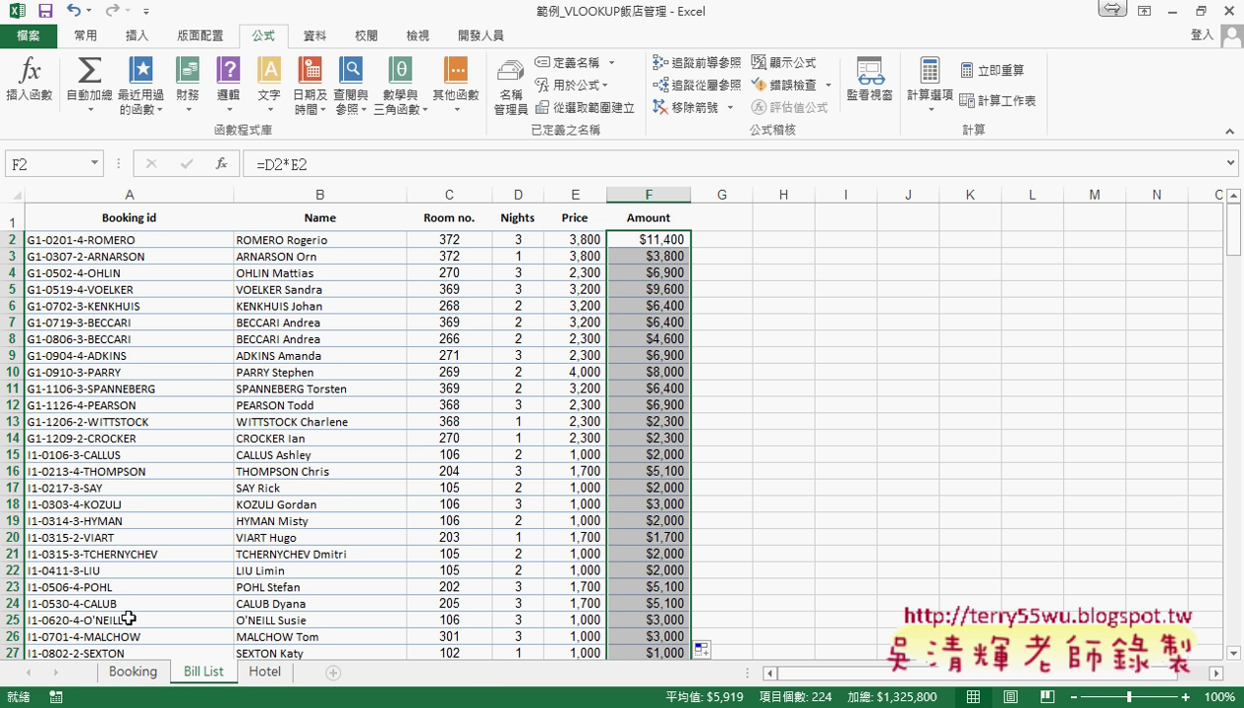
pyautogui.click(133, 672)
pyautogui.click(203, 671)
pyautogui.click(134, 671)
pyautogui.click(100, 217)
pyautogui.hotkey('ctrl', 'shift', 'Down')
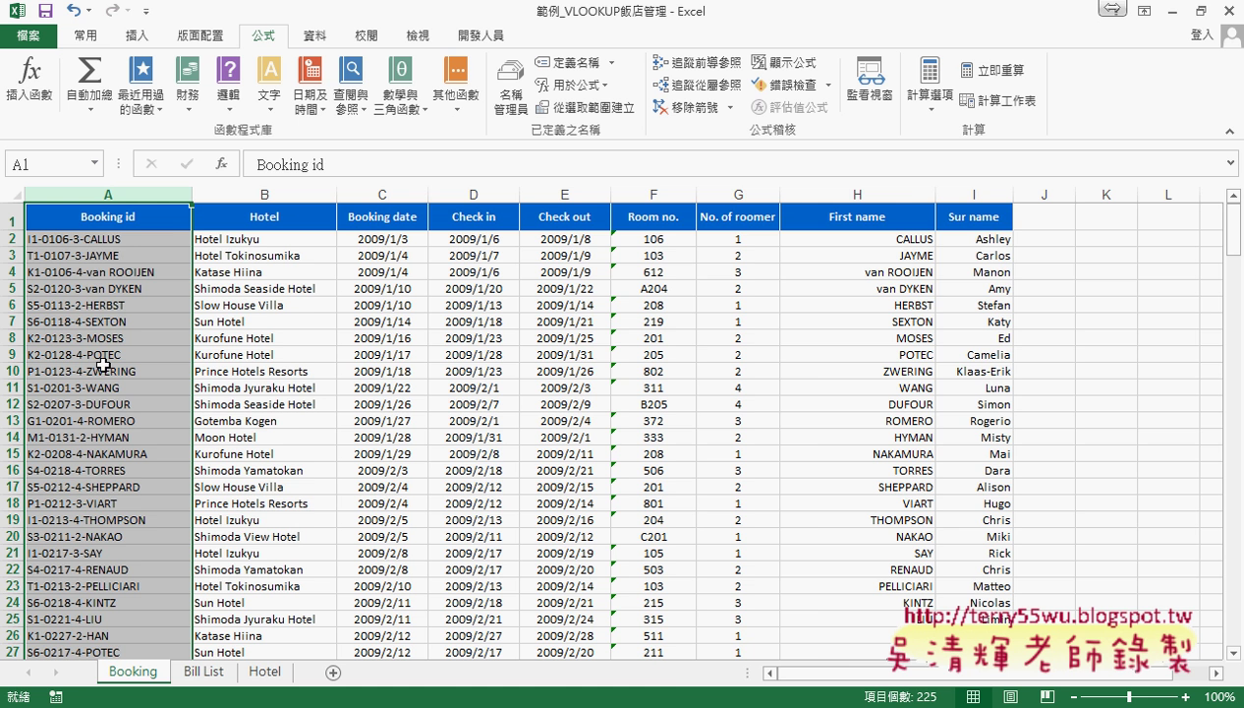
pyautogui.click(204, 671)
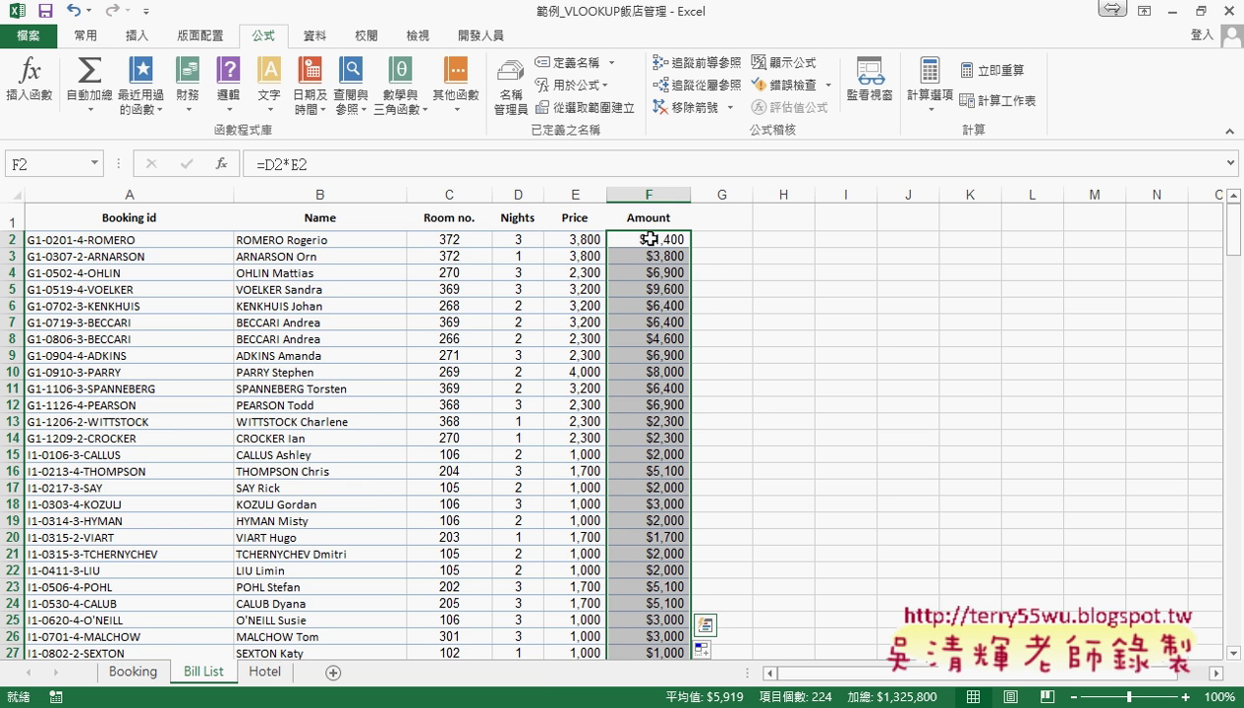
pyautogui.click(137, 671)
pyautogui.click(168, 238)
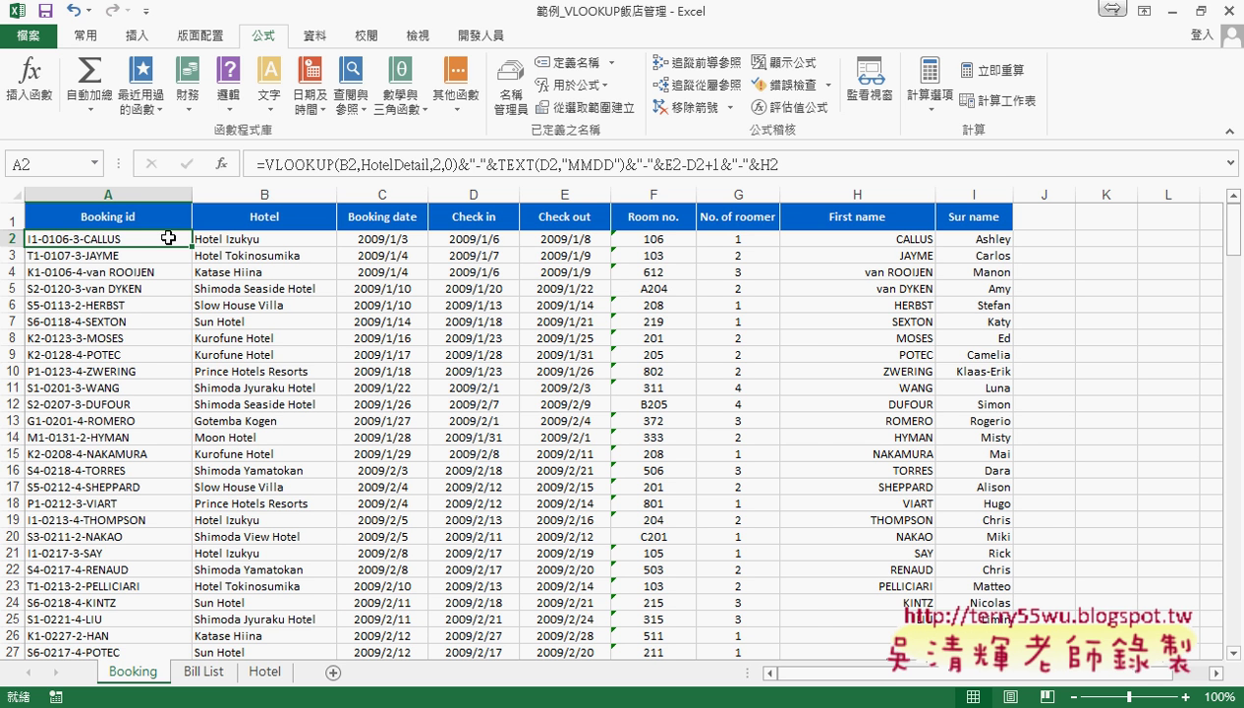
pyautogui.click(208, 672)
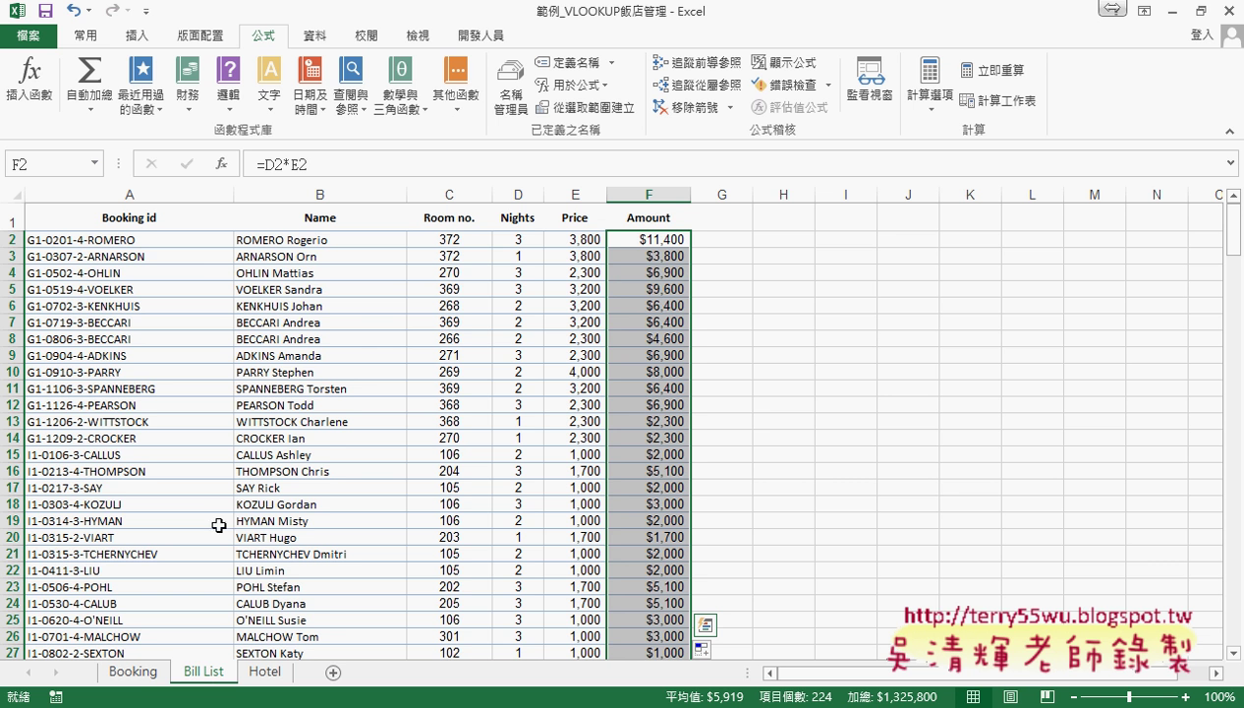
pyautogui.click(205, 195)
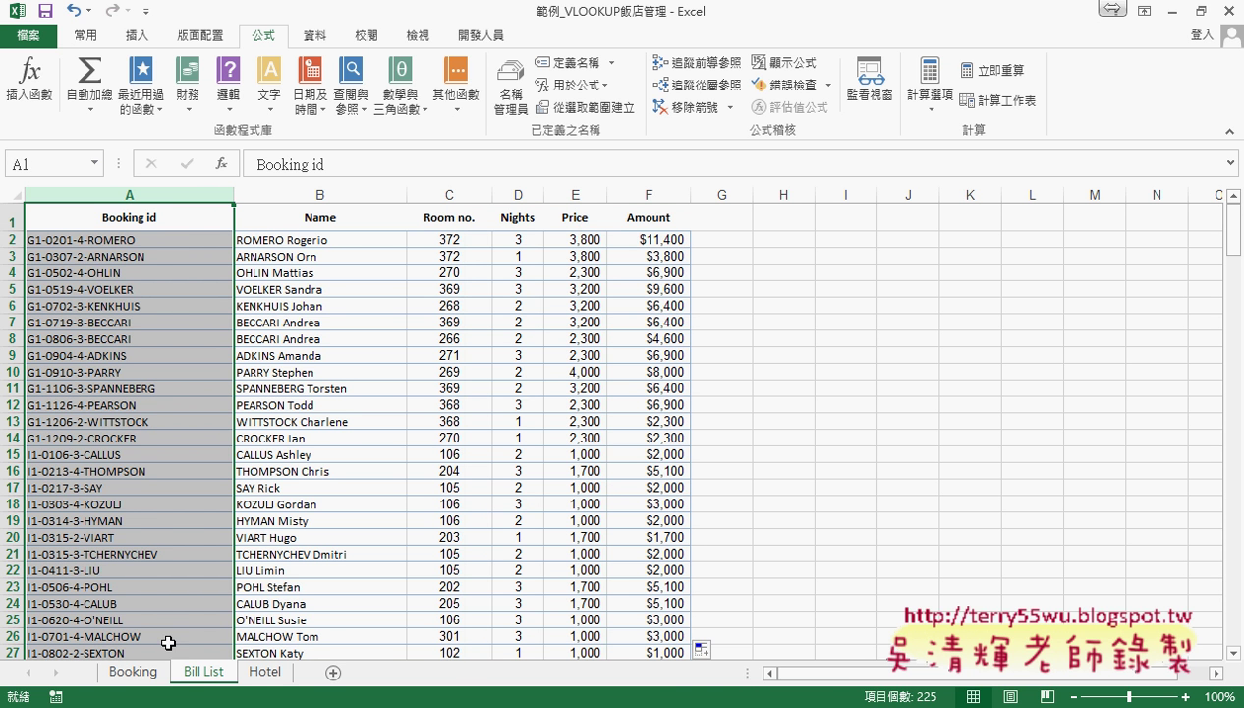
pyautogui.click(328, 242)
pyautogui.click(441, 239)
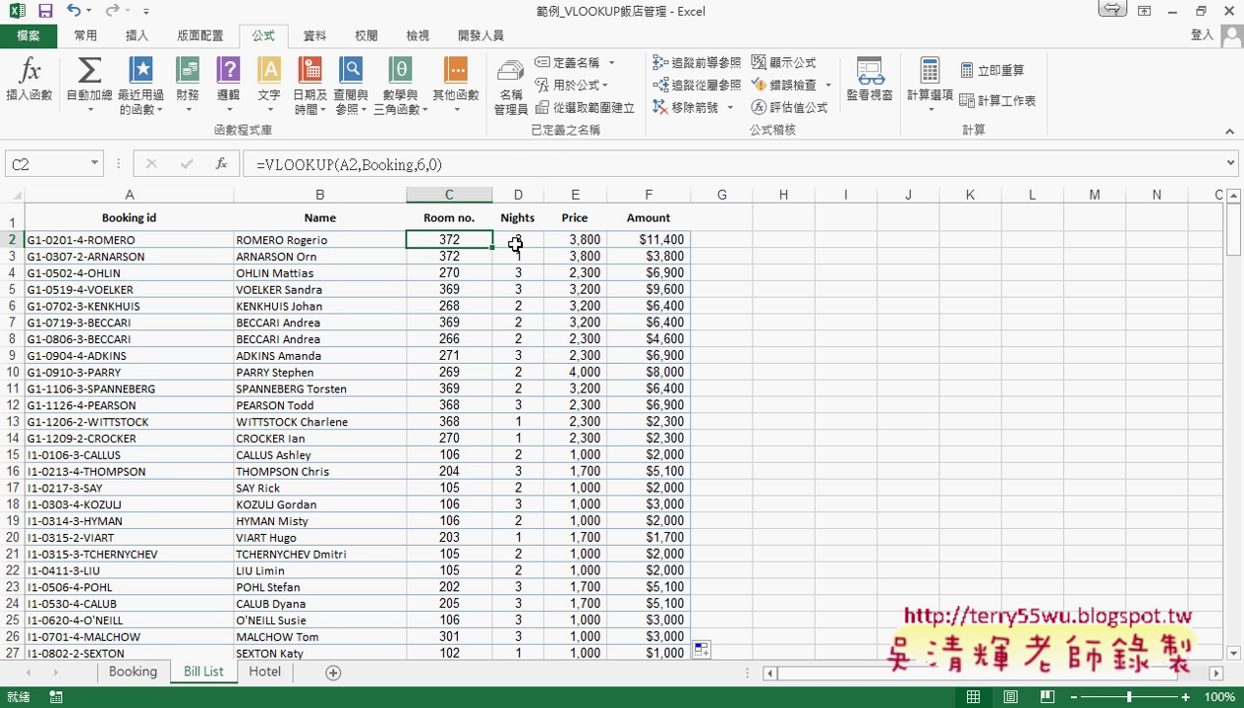
pyautogui.click(523, 241)
pyautogui.click(578, 240)
pyautogui.click(672, 245)
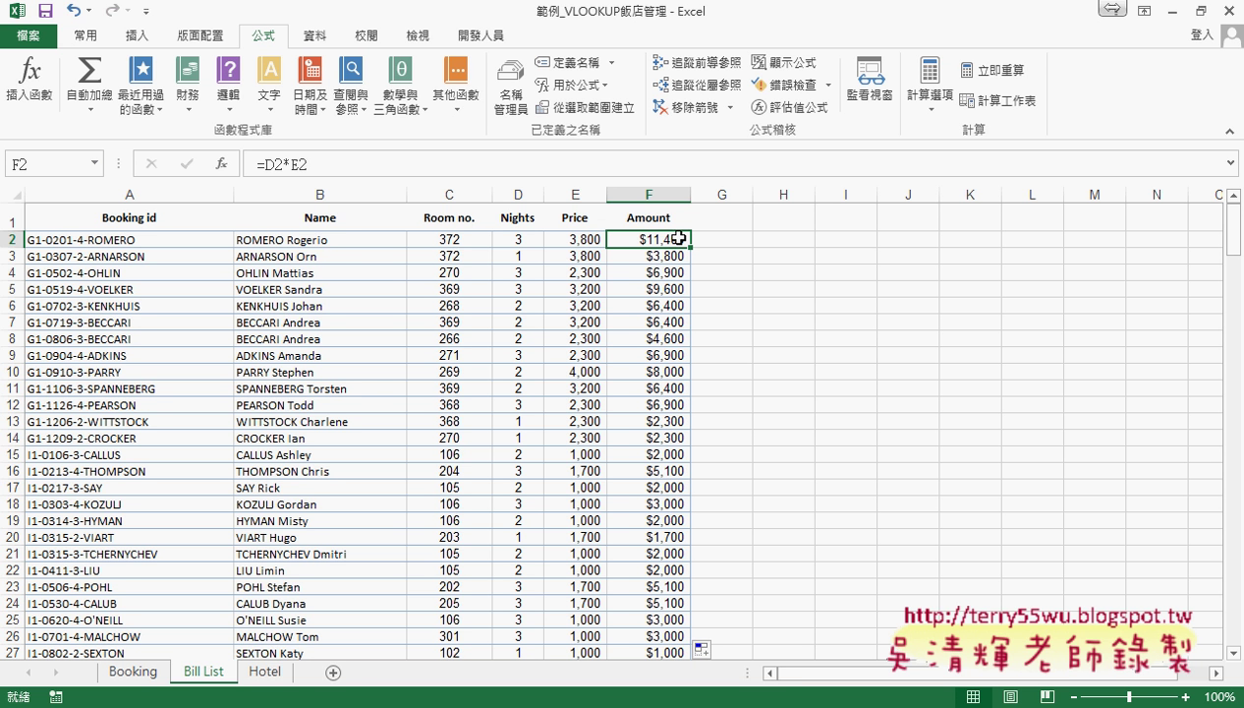
pyautogui.click(225, 236)
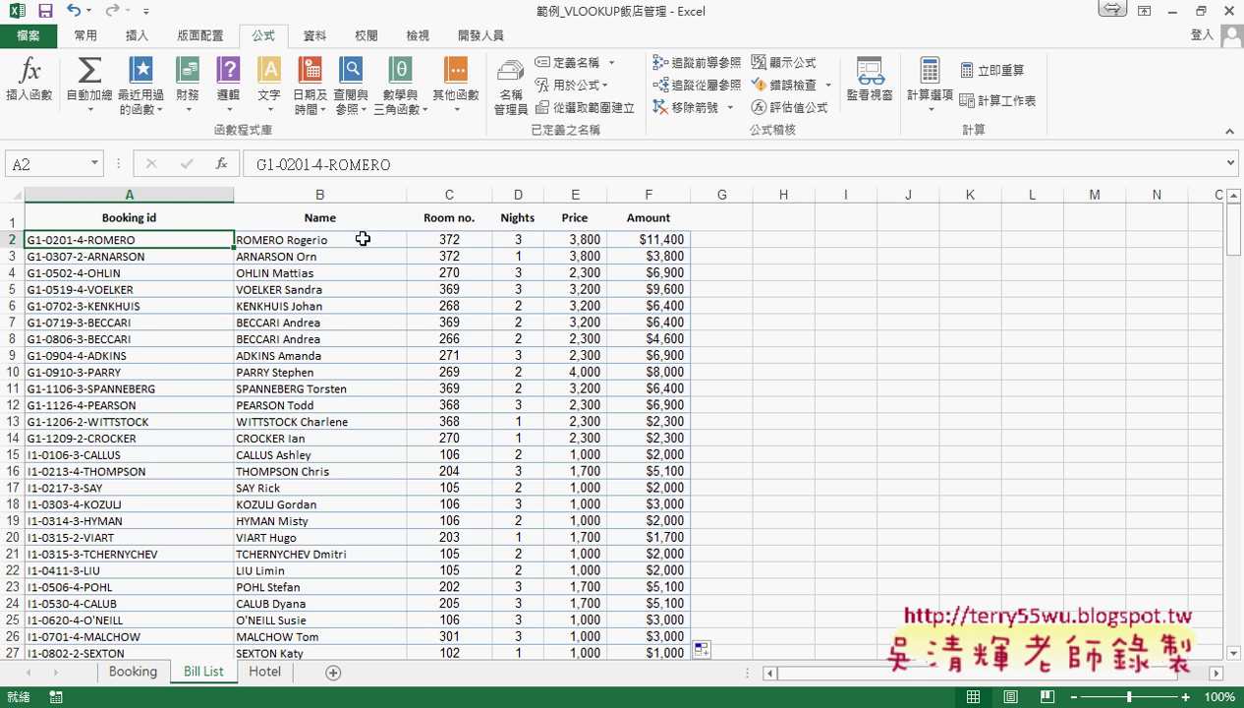
pyautogui.moveTo(360, 239); pyautogui.dragTo(670, 239)
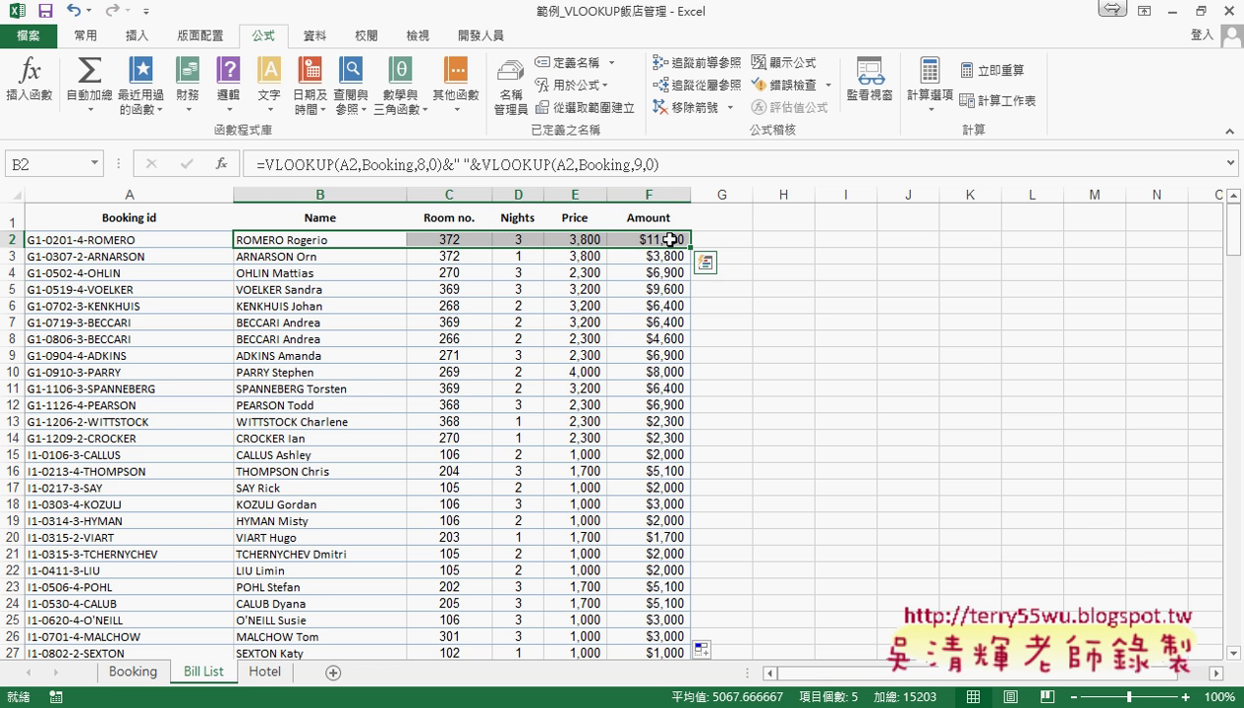